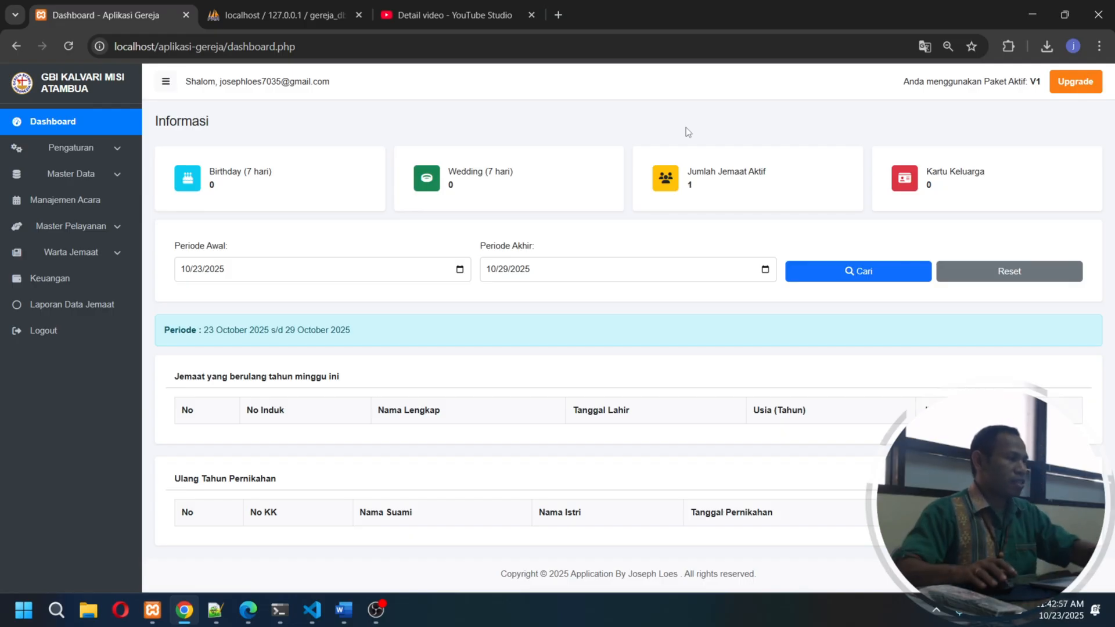
- Review the Pengaturan pages Akun Saya, Profil Gereja and Manajemen Pengguna
left_click(92, 149)
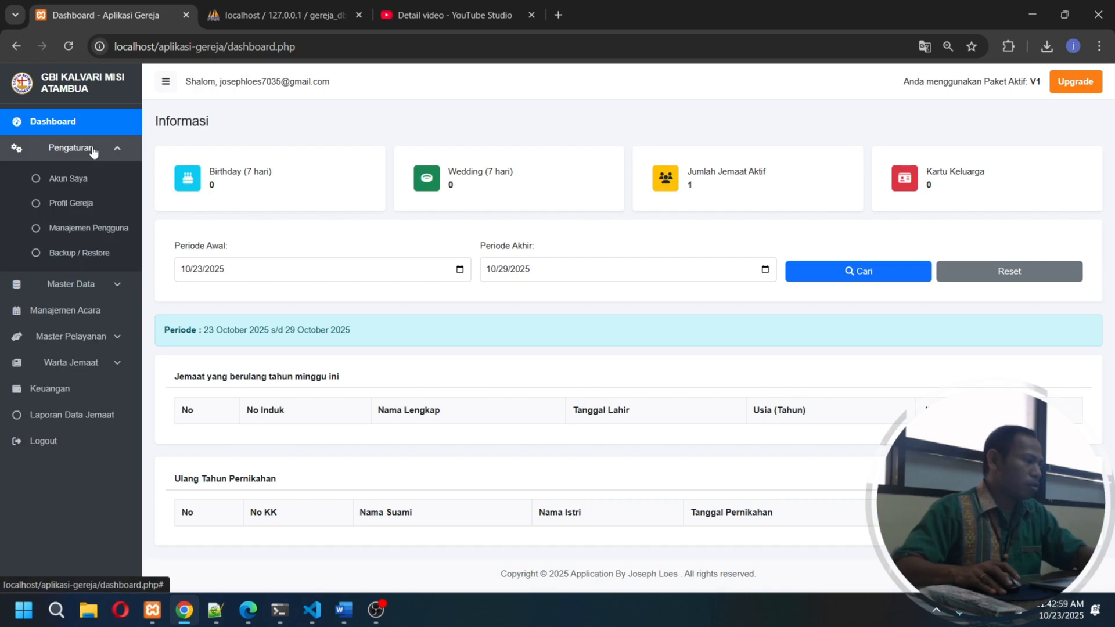
left_click(79, 178)
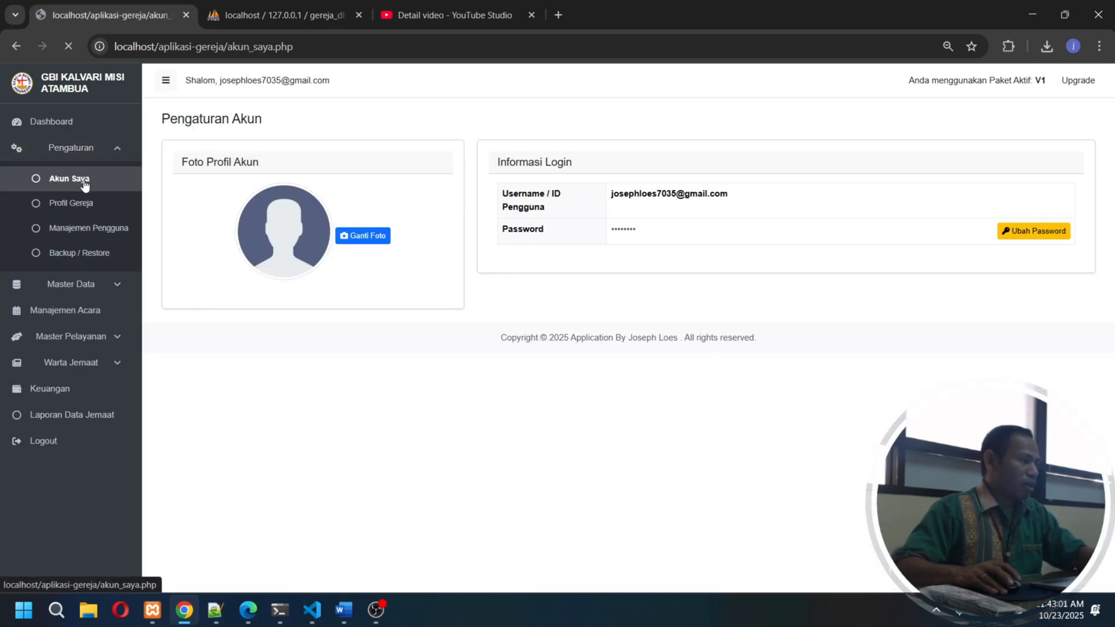
left_click(102, 215)
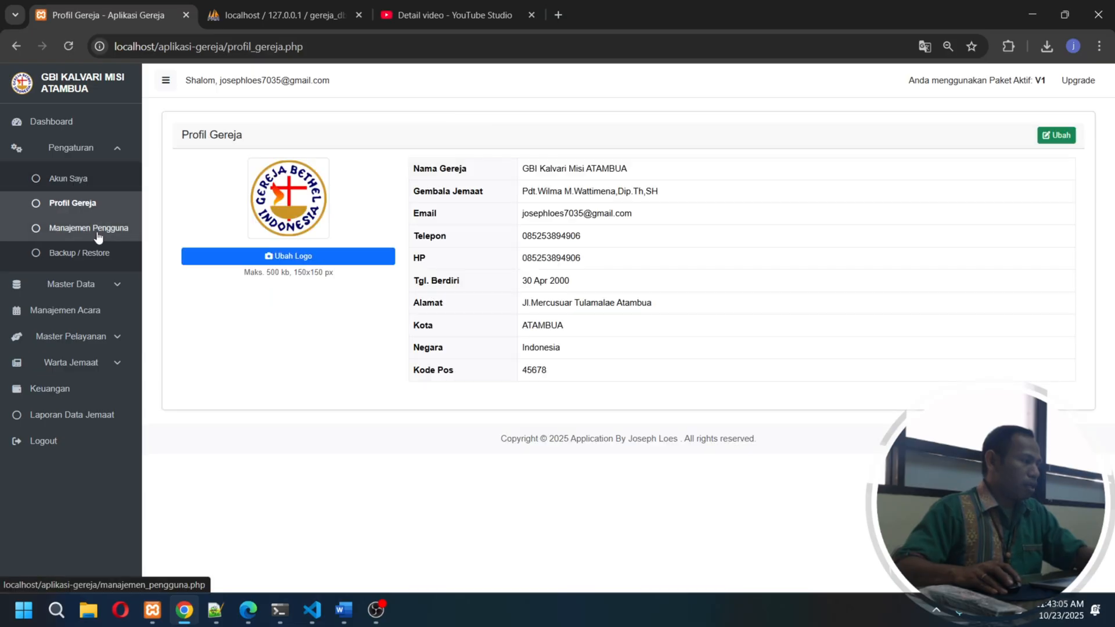
left_click(98, 236)
- View the Data Jemaat and Data Keluarga records in Master Data
left_click(87, 299)
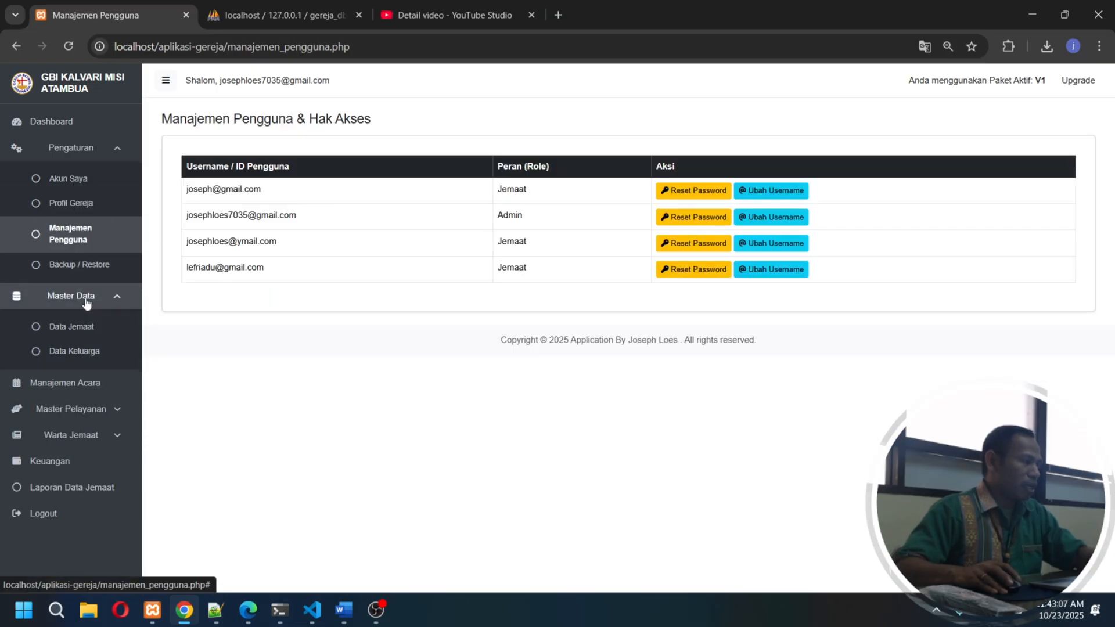
left_click(87, 330)
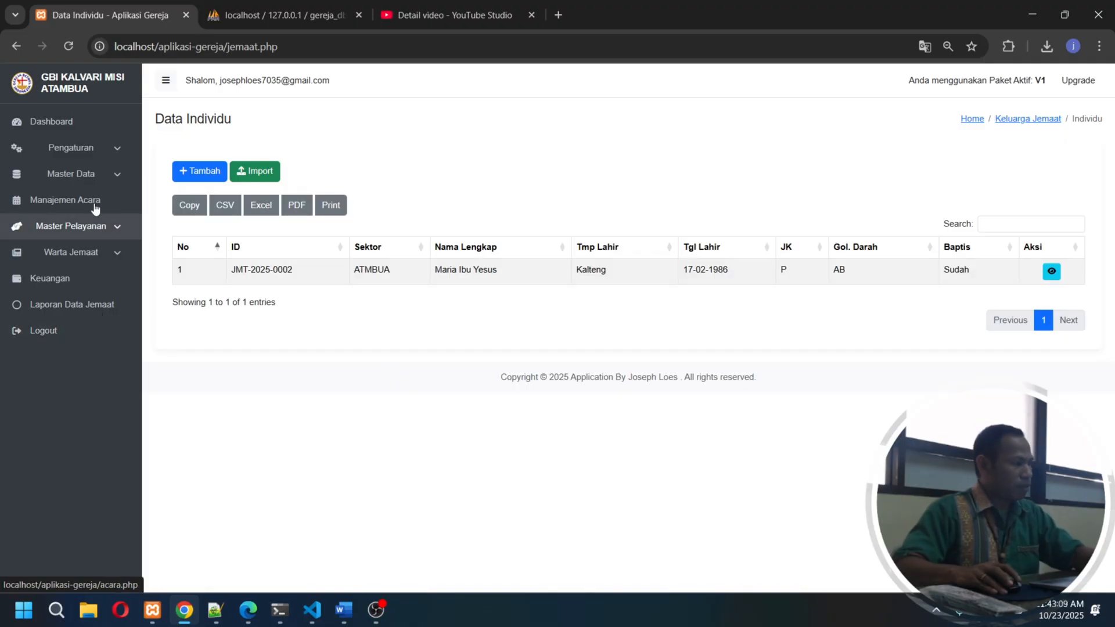
left_click(75, 227)
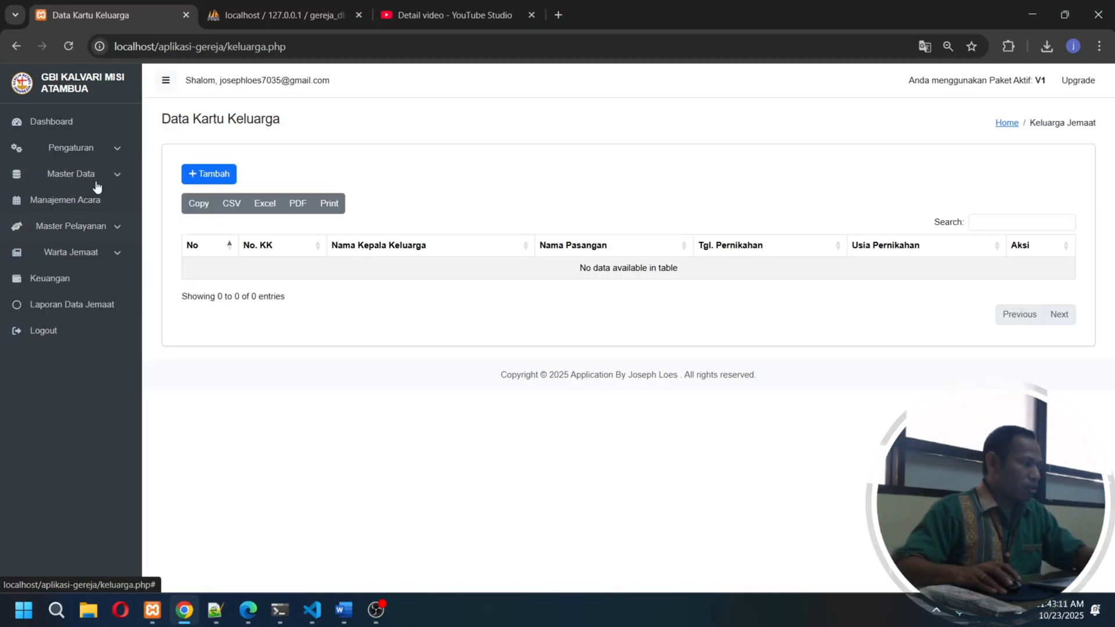
- Review the Manajemen Acara list and the Jenis Pelayanan and Penjadwalan pages of Master Pelayanan
left_click(90, 203)
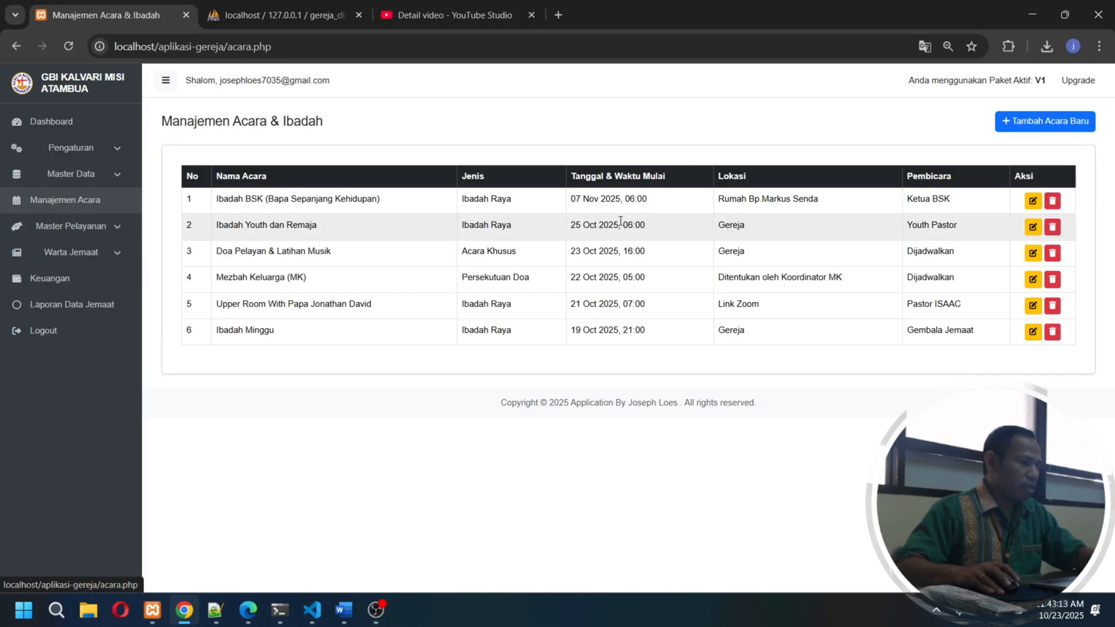
left_click(100, 228)
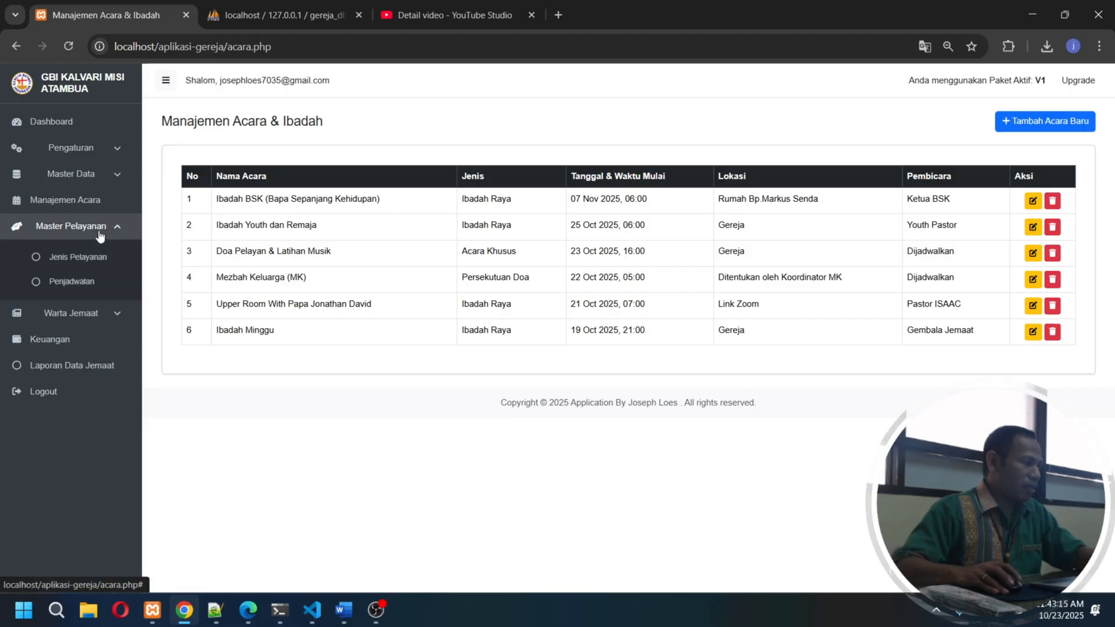
left_click(87, 257)
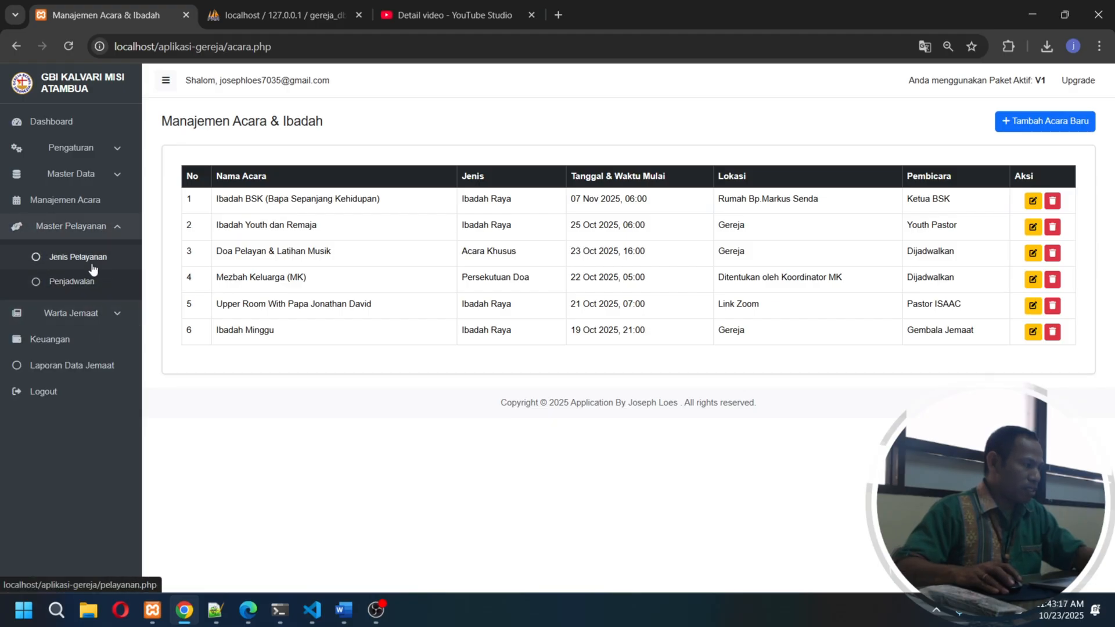
left_click(87, 232)
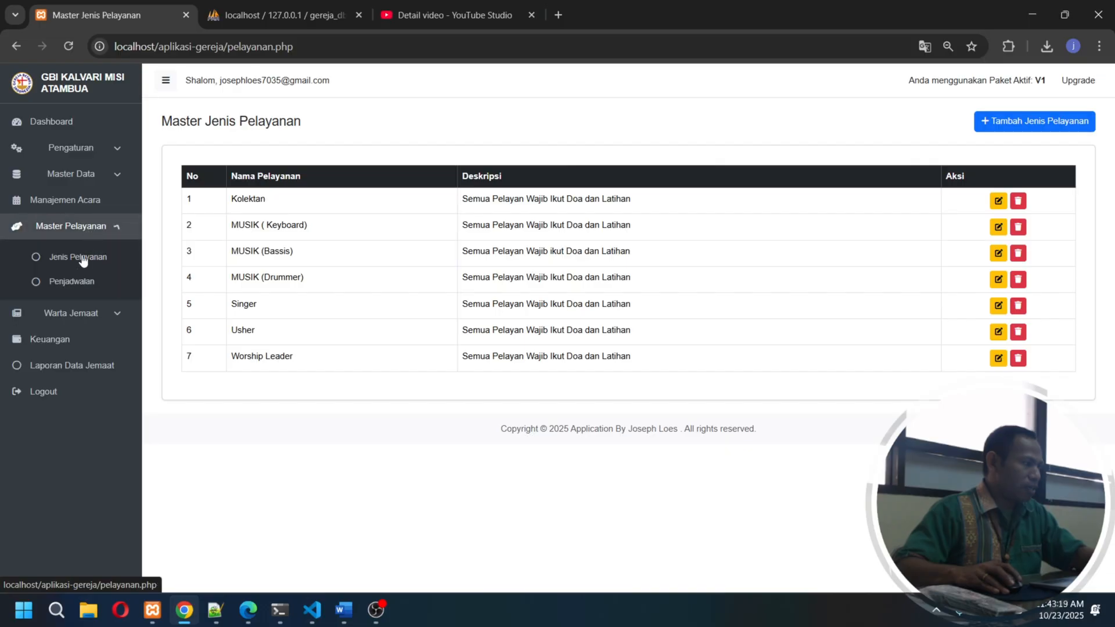
left_click(88, 283)
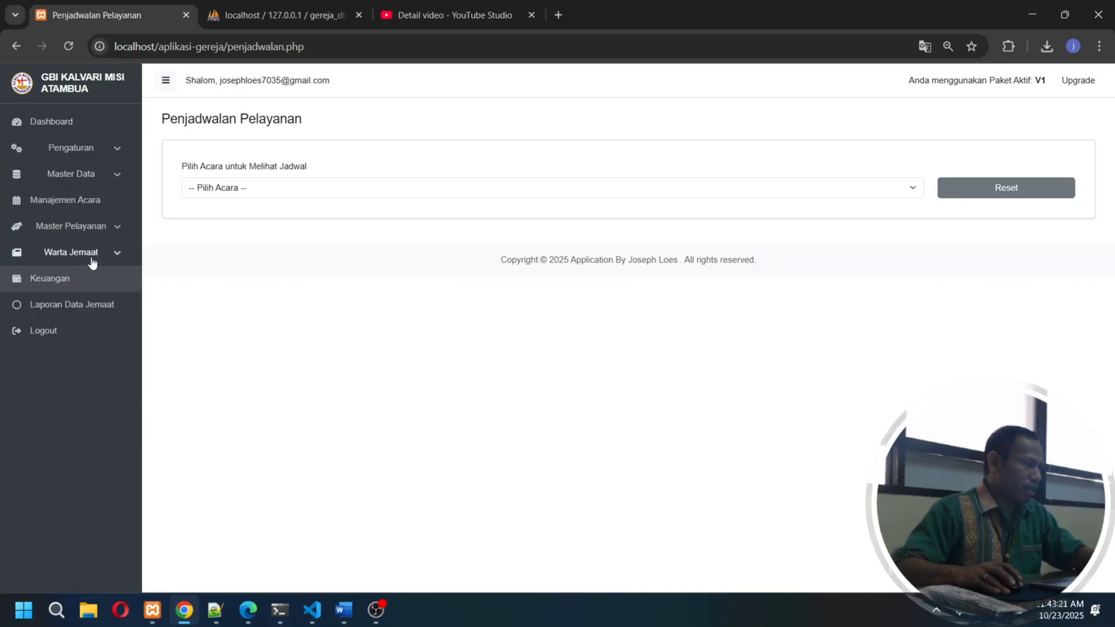
left_click(318, 186)
- Review the Warta Jemaat management list and read through the public congregation news page
left_click(97, 254)
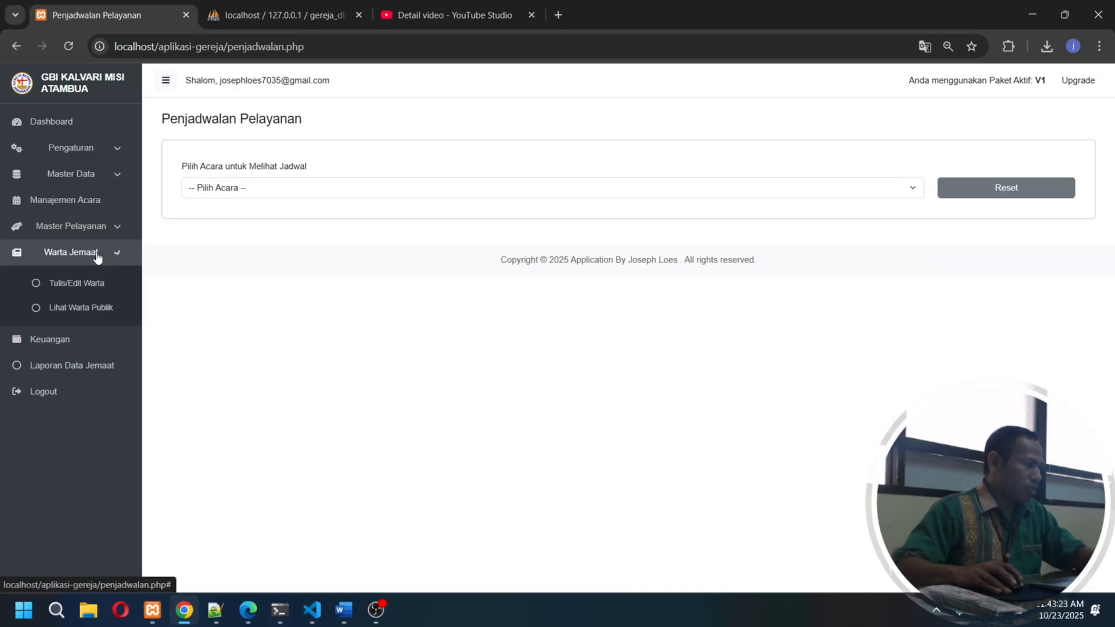
left_click(91, 283)
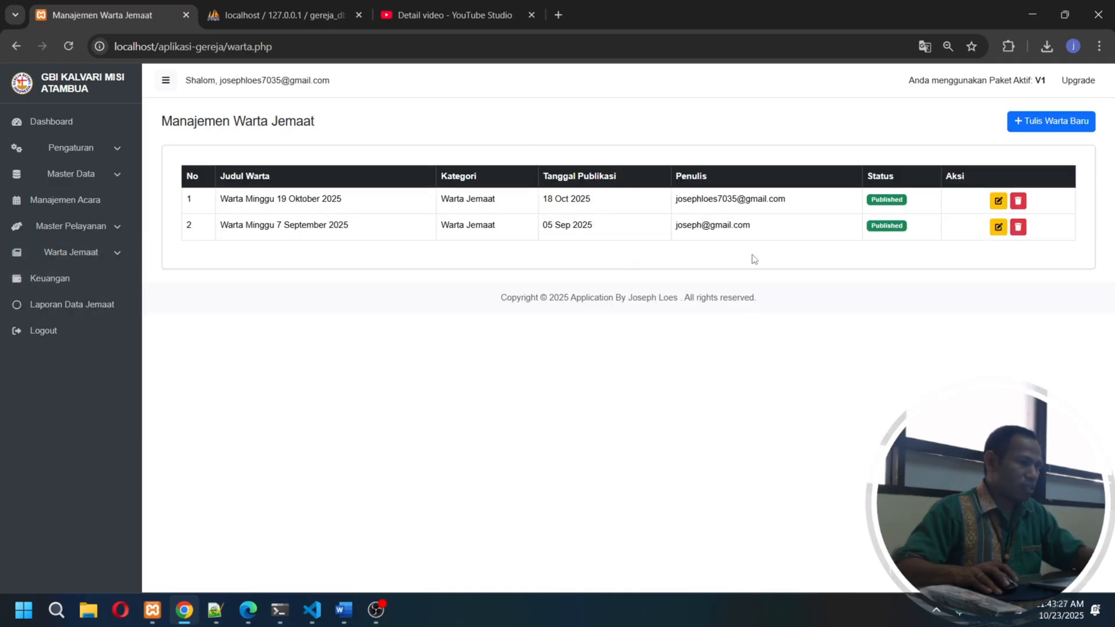
left_click(70, 255)
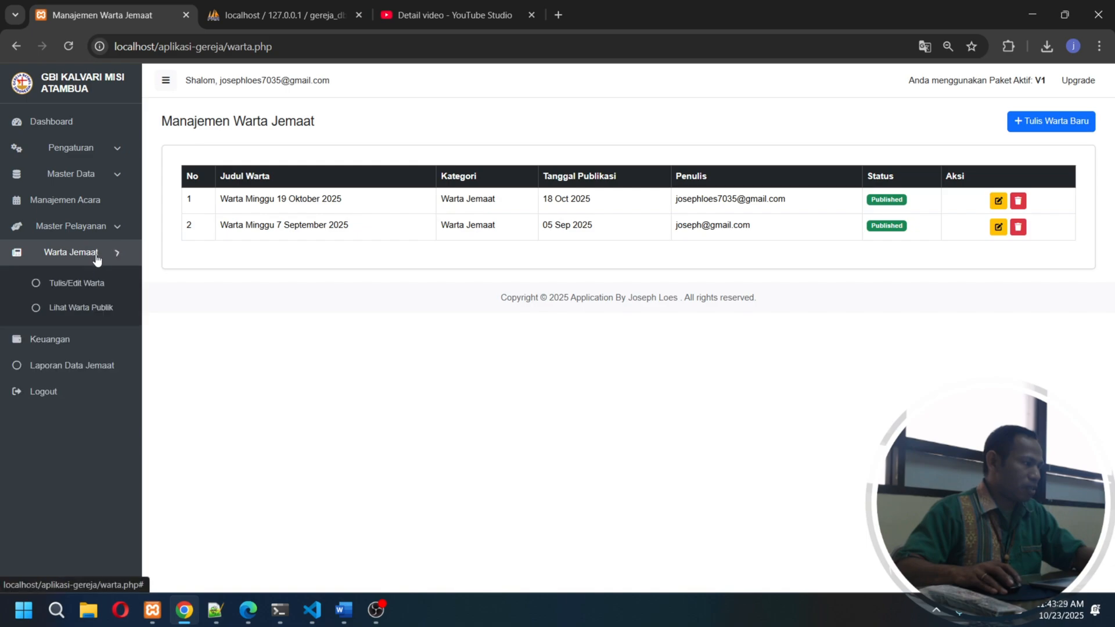
left_click(140, 312)
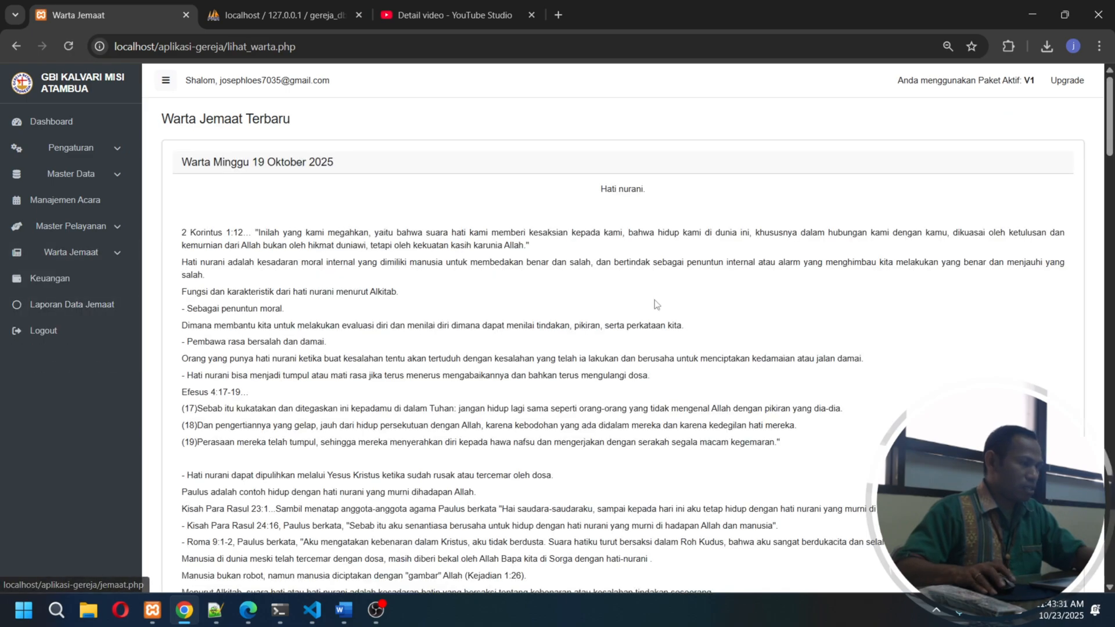
scroll(581, 331, "down", 4)
scroll(546, 341, "up", 4)
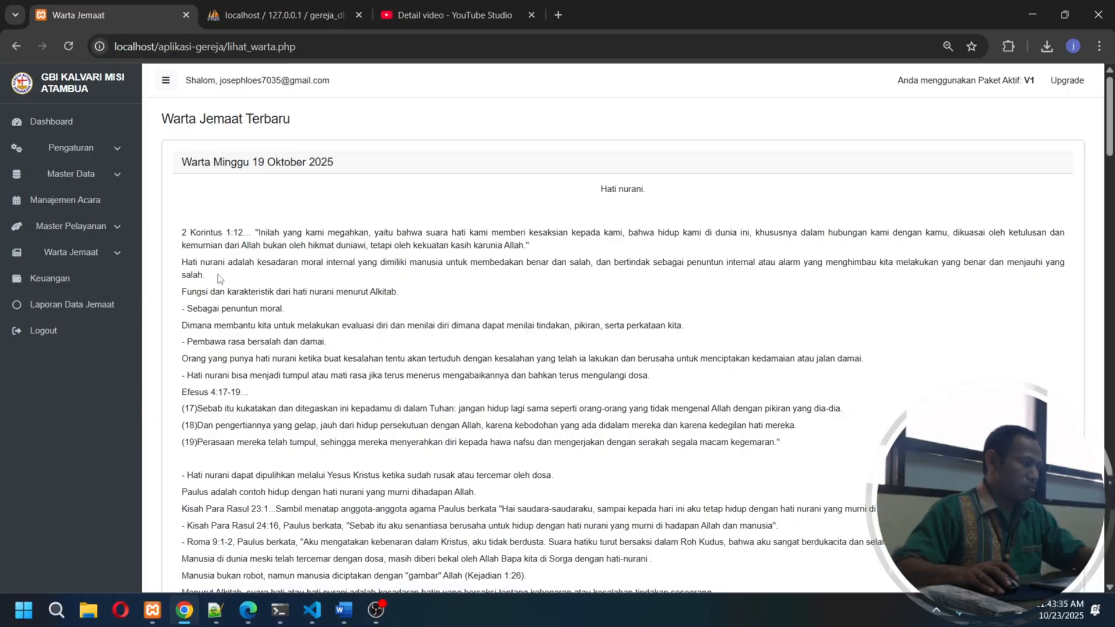
- View the Keuangan page, dismissing the translation offer, and open Laporan Data Jemaat
left_click(58, 278)
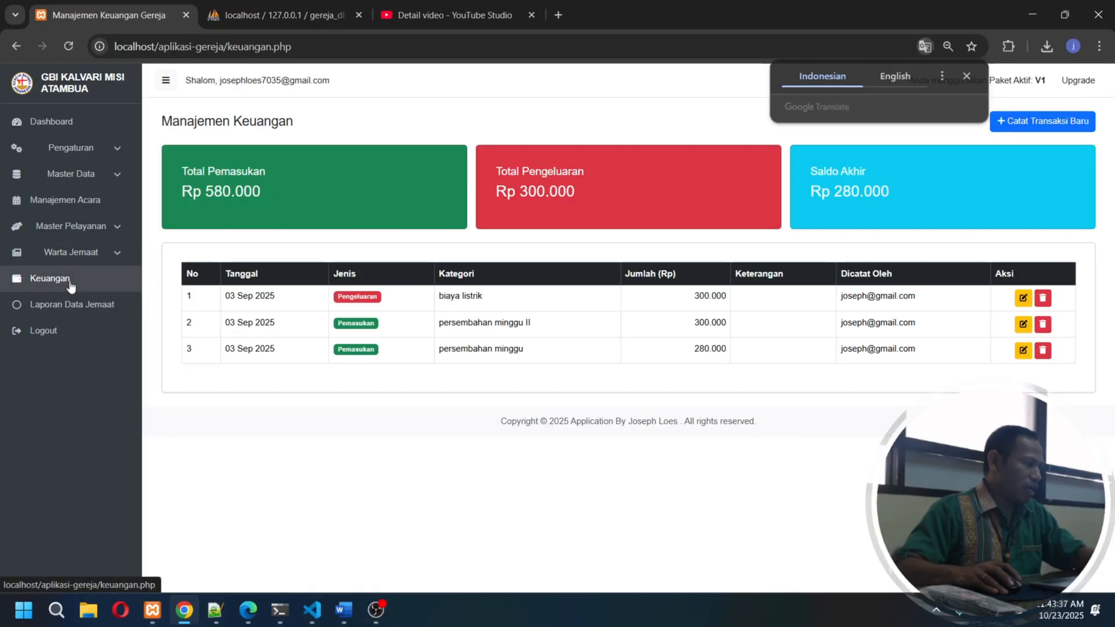
left_click(967, 77)
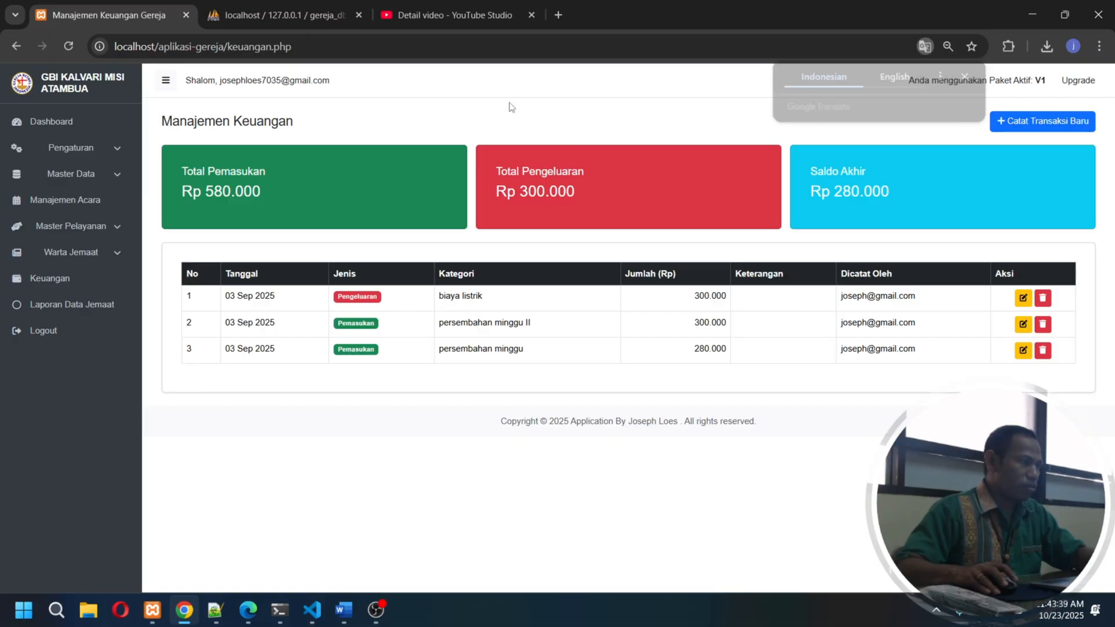
left_click(102, 315)
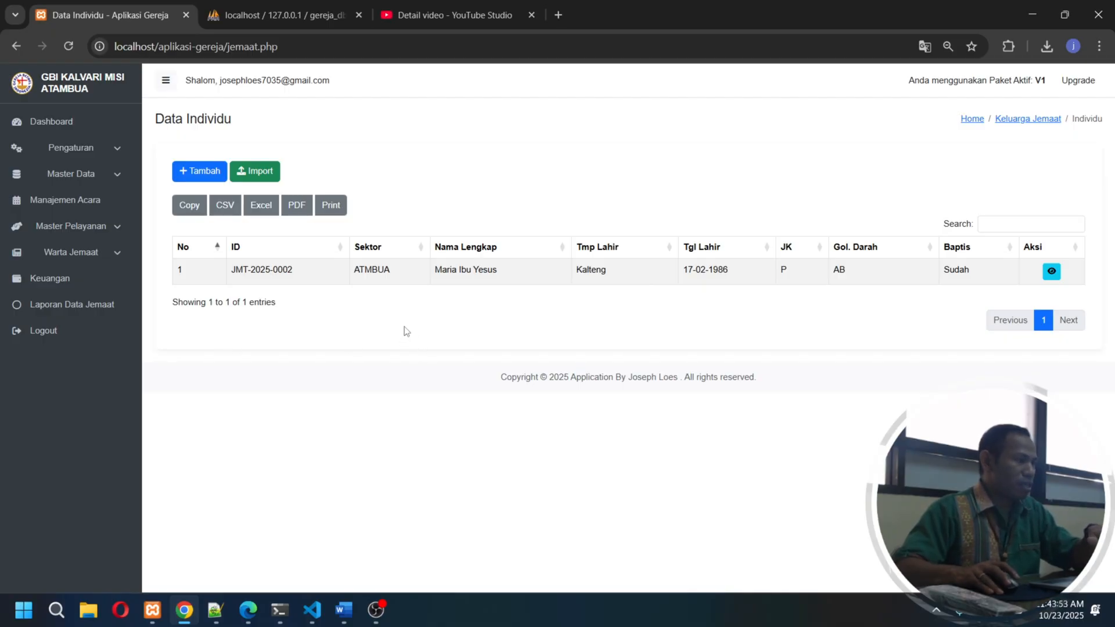
- Open the Backup / Restore page in Pengaturan and examine its database backup option
left_click(96, 159)
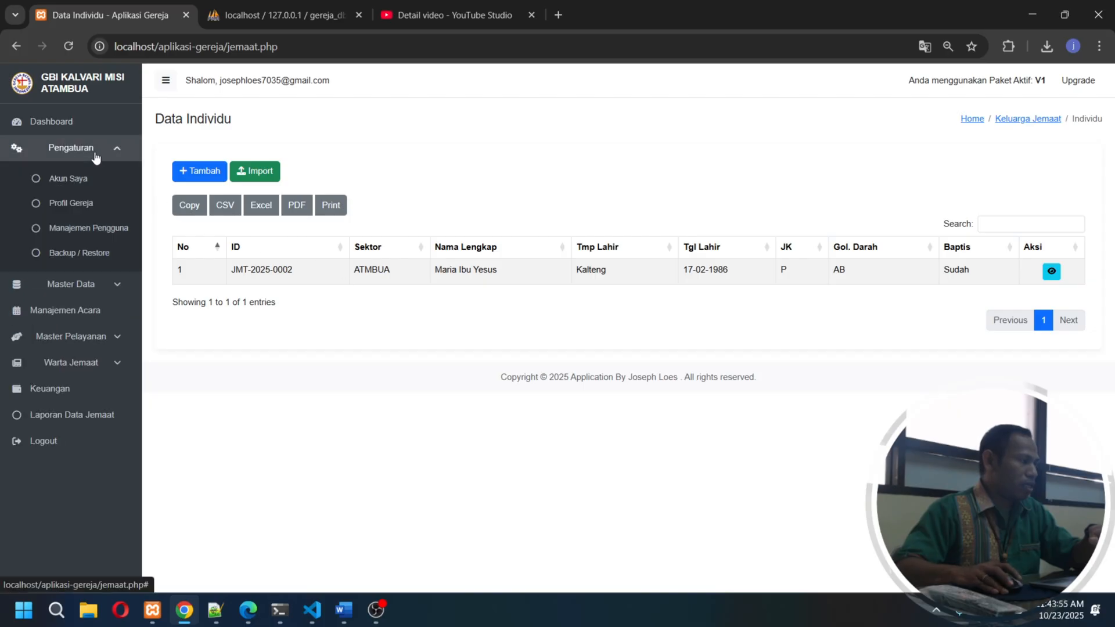
left_click(100, 252)
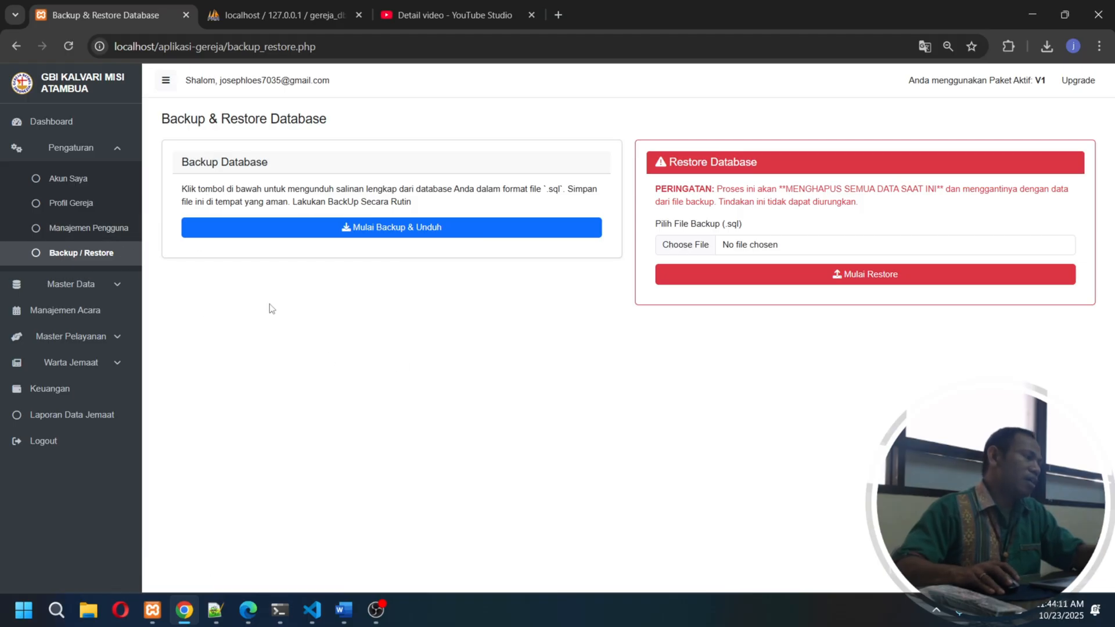
left_click(397, 232)
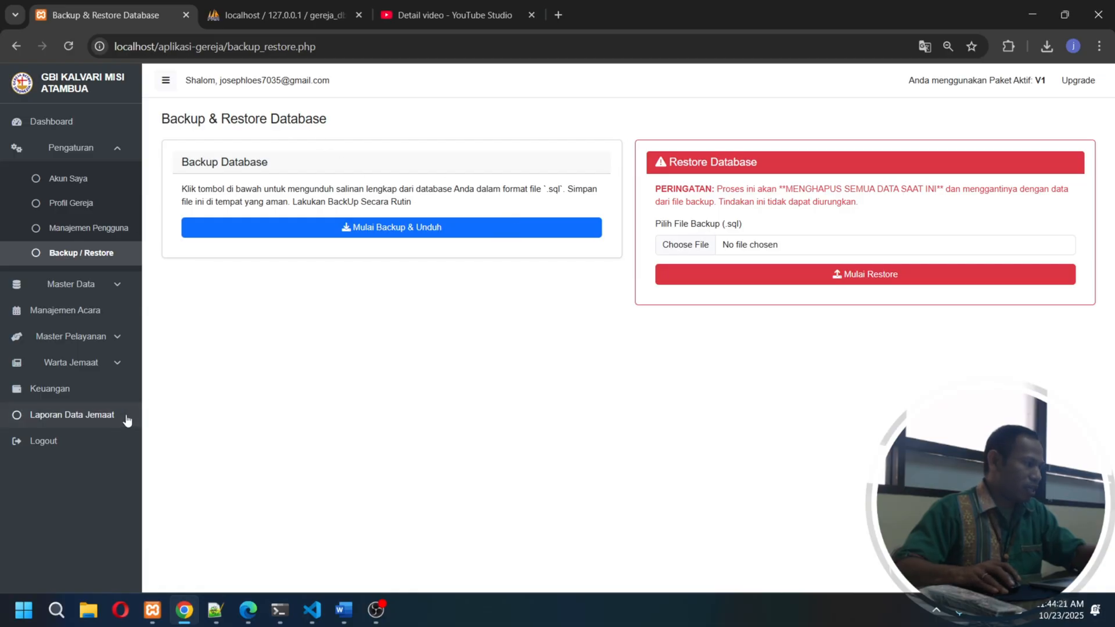
- Look at the form for adding an individual member from Laporan Data Jemaat, and return to the list without saving
left_click(95, 423)
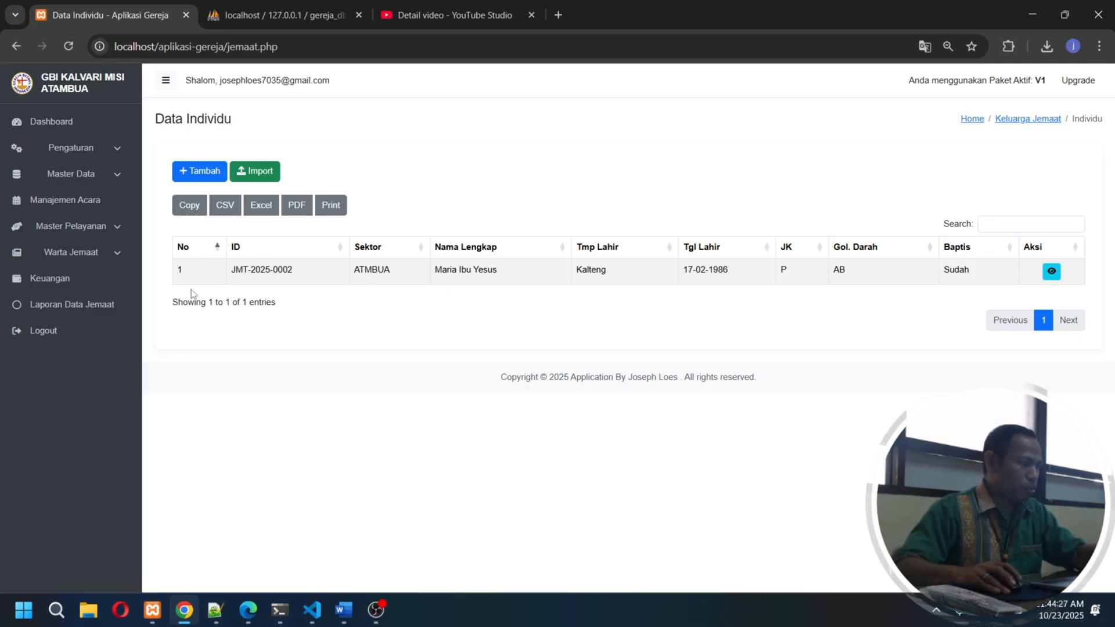
left_click(215, 175)
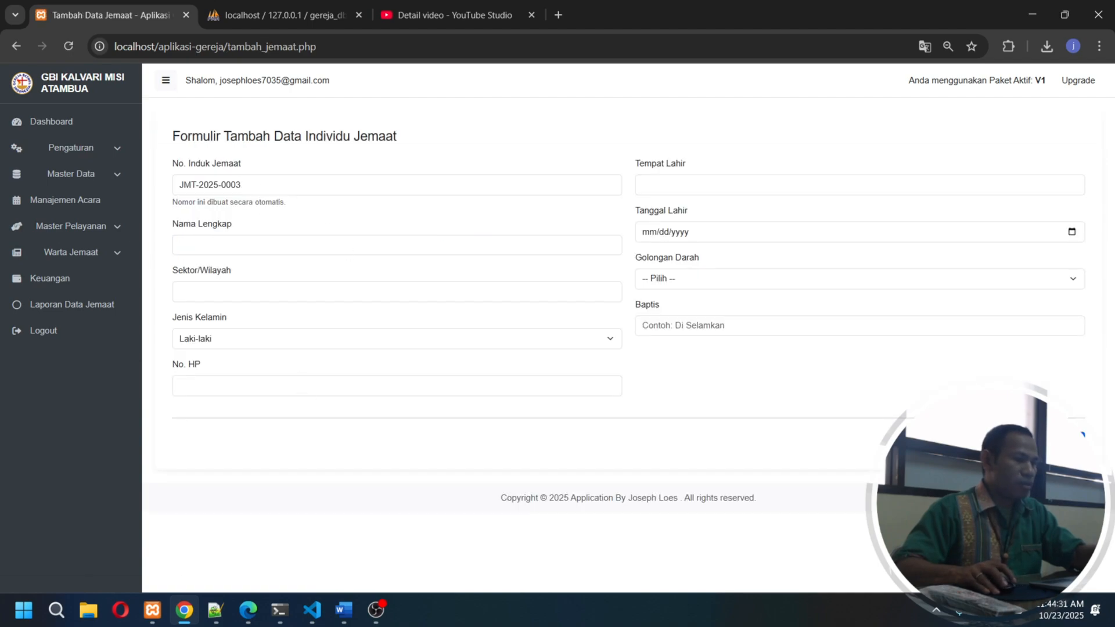
left_click(1020, 442)
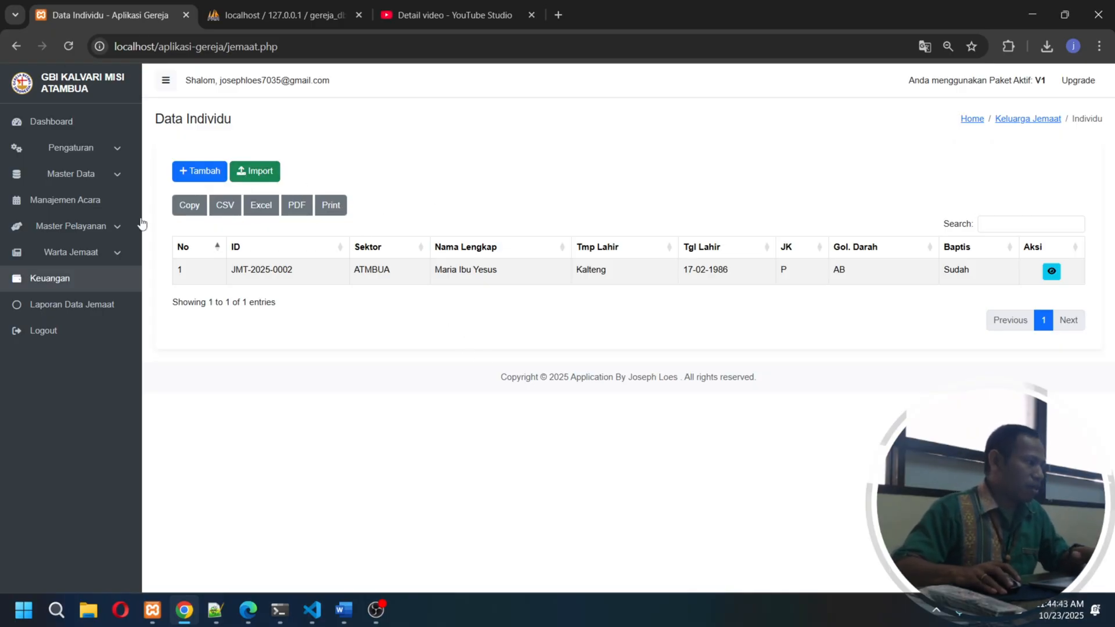
- Create and download a database backup from the Backup / Restore page and check the file in the Downloads folder
left_click(95, 156)
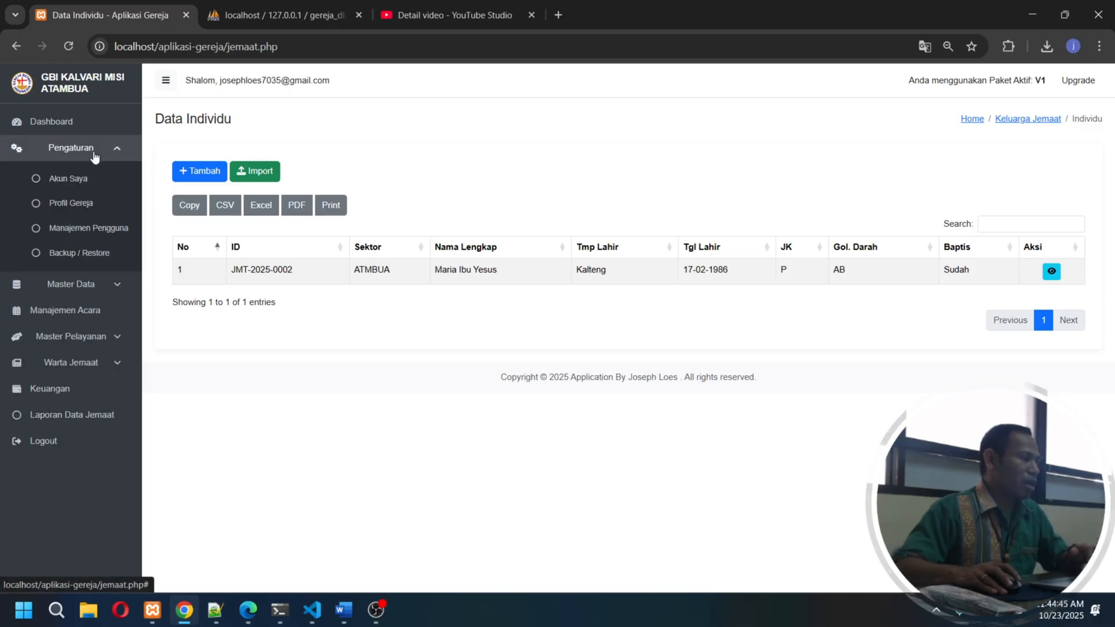
left_click(93, 255)
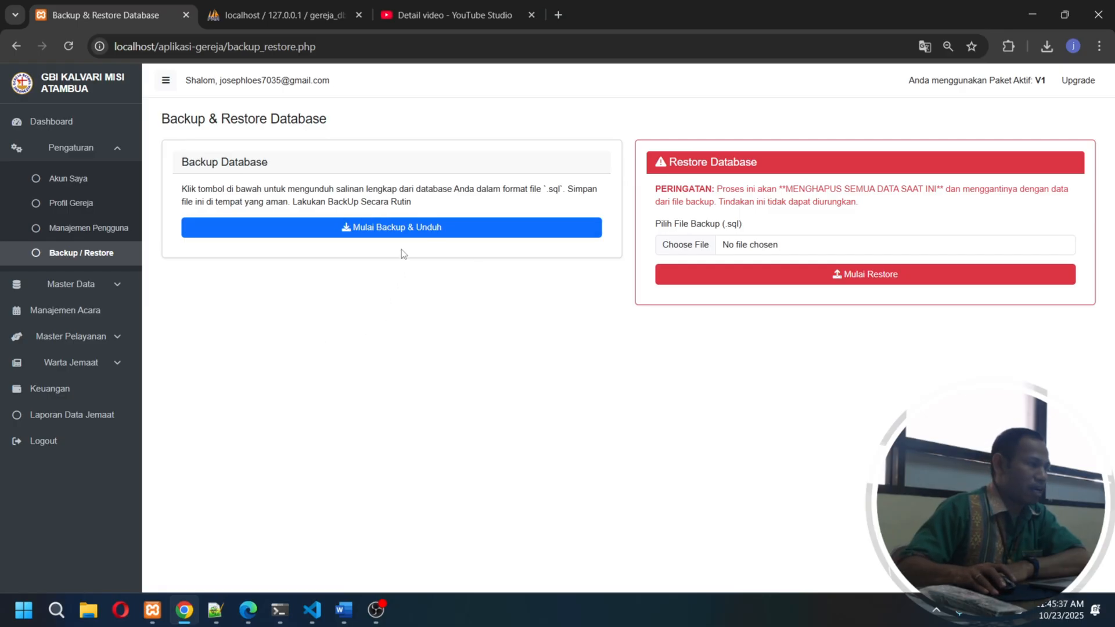
left_click(375, 228)
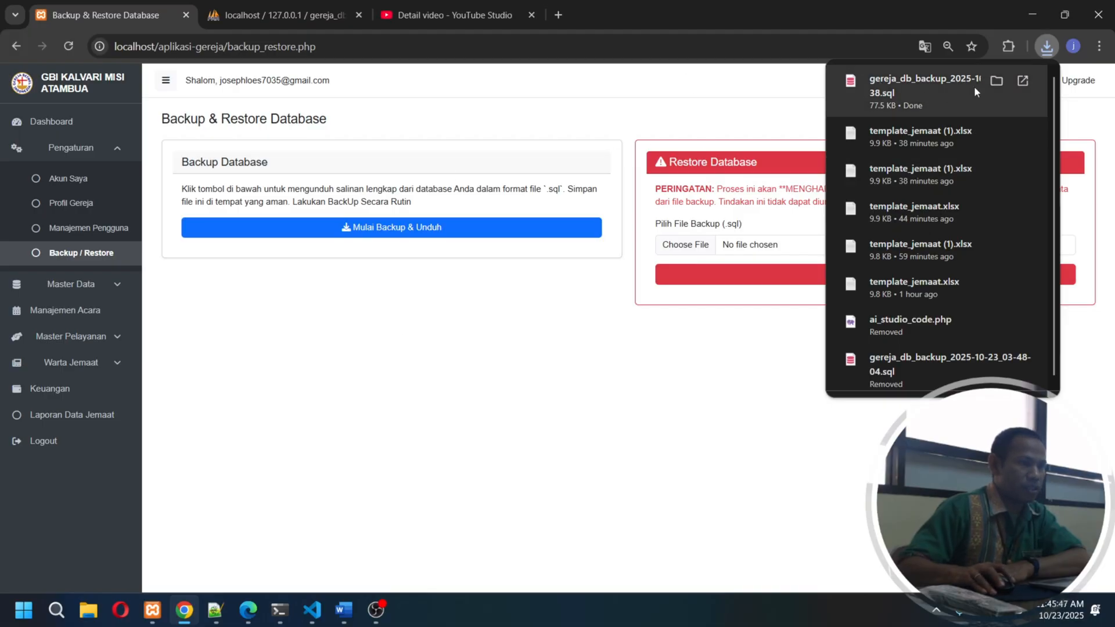
left_click(996, 82)
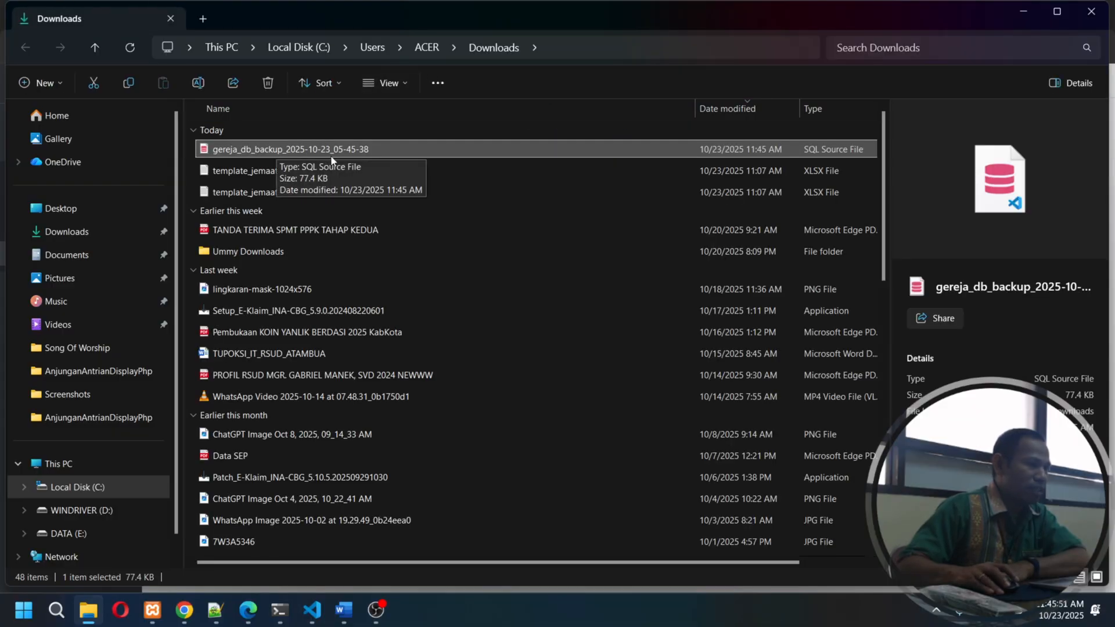
left_click(1022, 11)
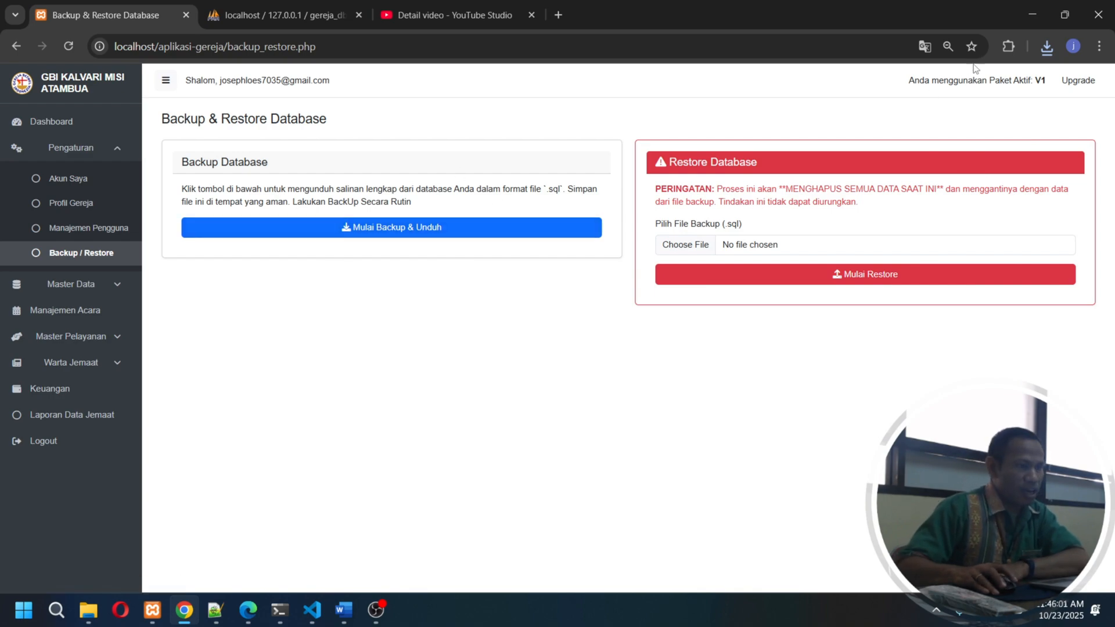
- Open the downloaded gereja_db backup SQL file in Notepad++ and examine its table structures and dumped data
left_click(1047, 46)
left_click(997, 111)
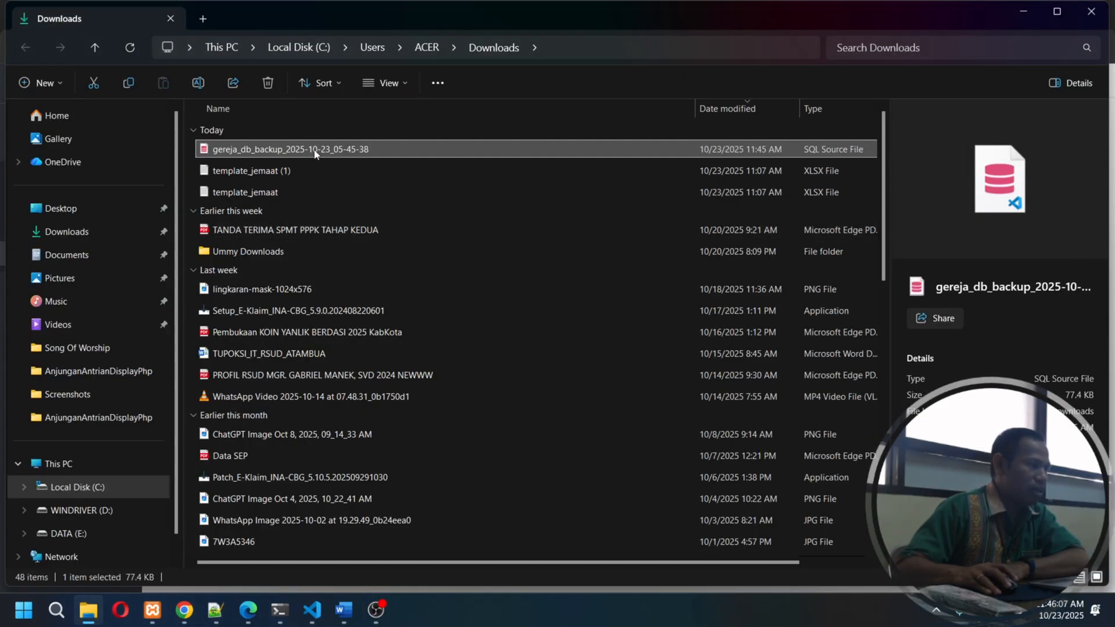
right_click(314, 151)
mouse_move(395, 225)
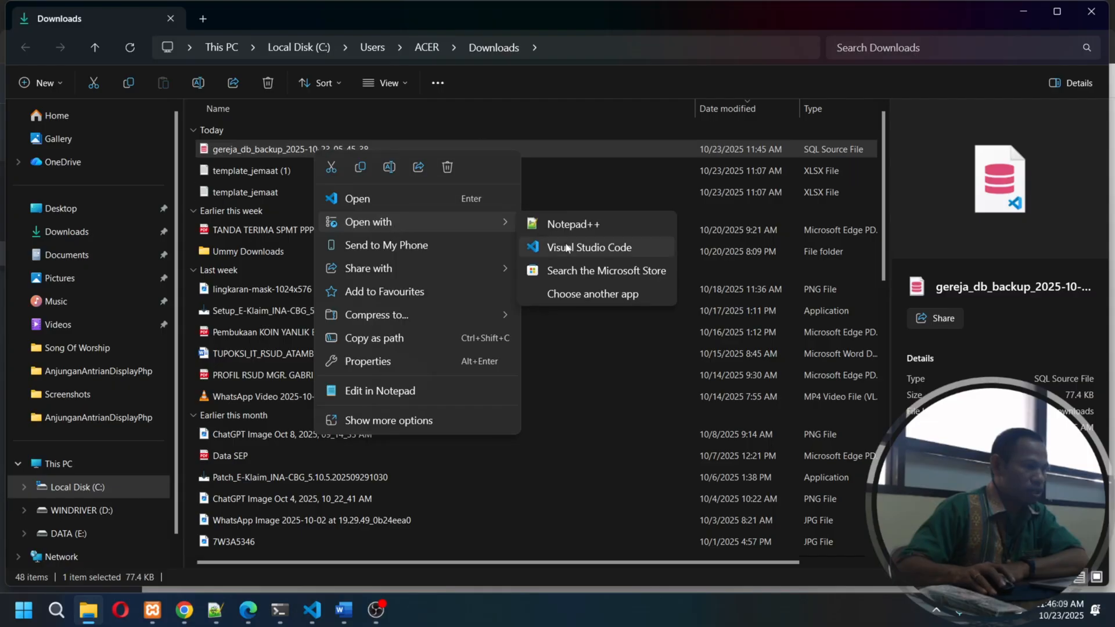
left_click(557, 224)
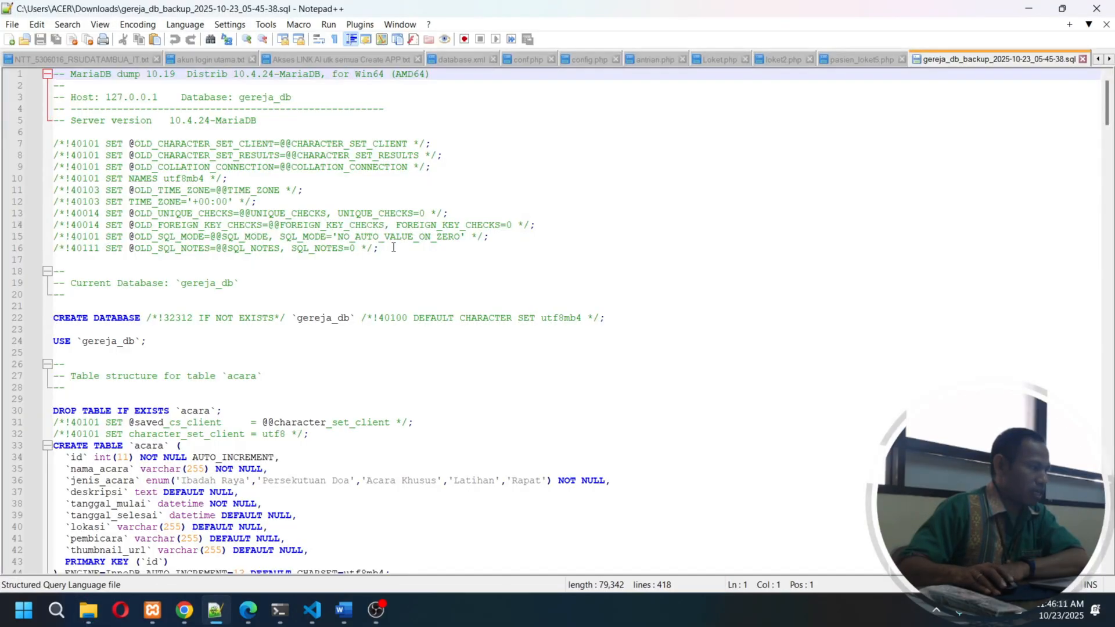
scroll(393, 248, "down", 11)
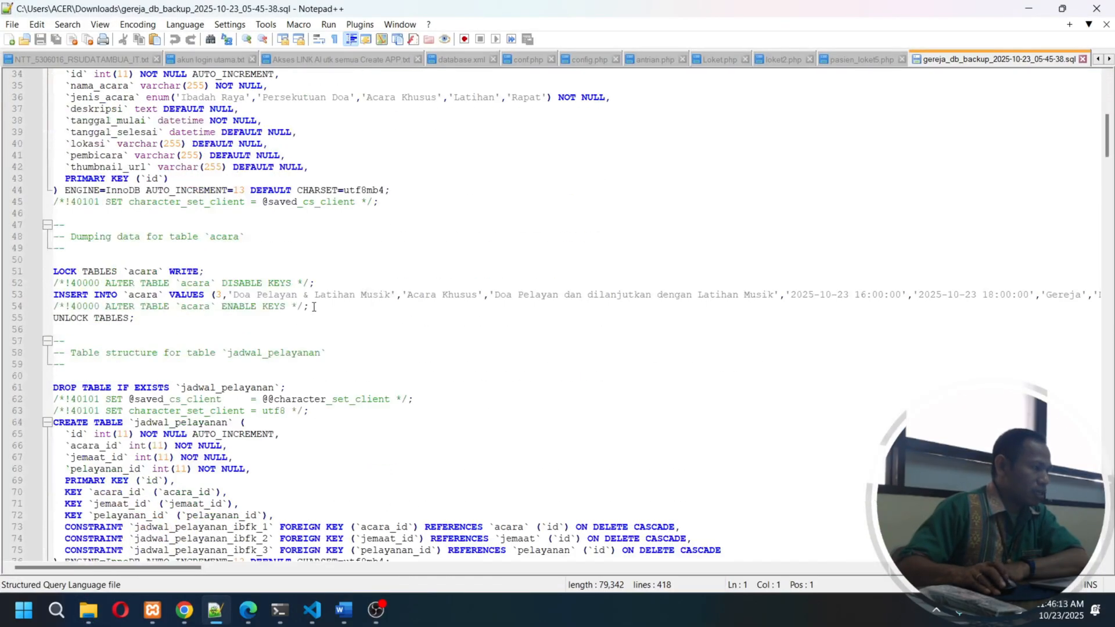
scroll(313, 307, "down", 20)
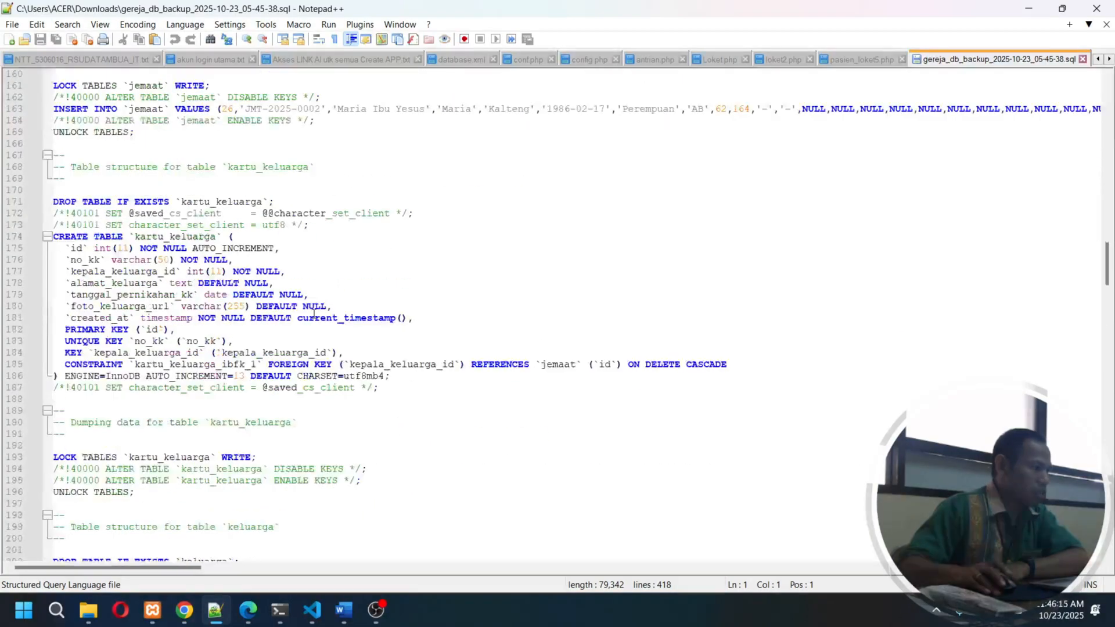
- Examine the remaining table structures and dumped data in the backup SQL file, and close the file, Notepad++ and the Downloads folder
scroll(314, 314, "down", 20)
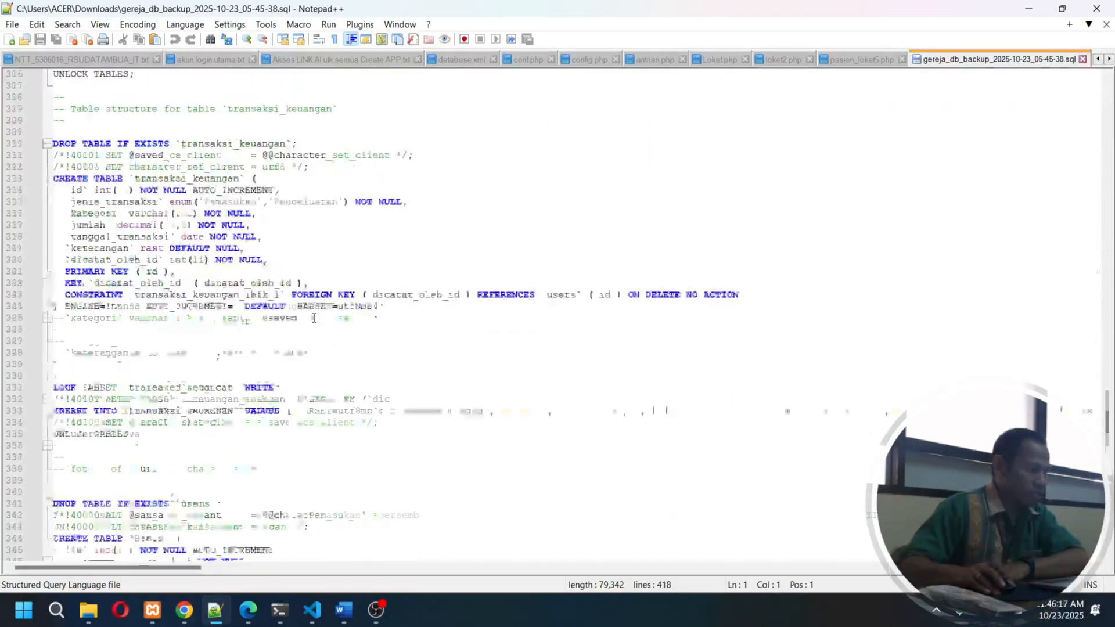
scroll(314, 319, "down", 20)
scroll(314, 318, "up", 12)
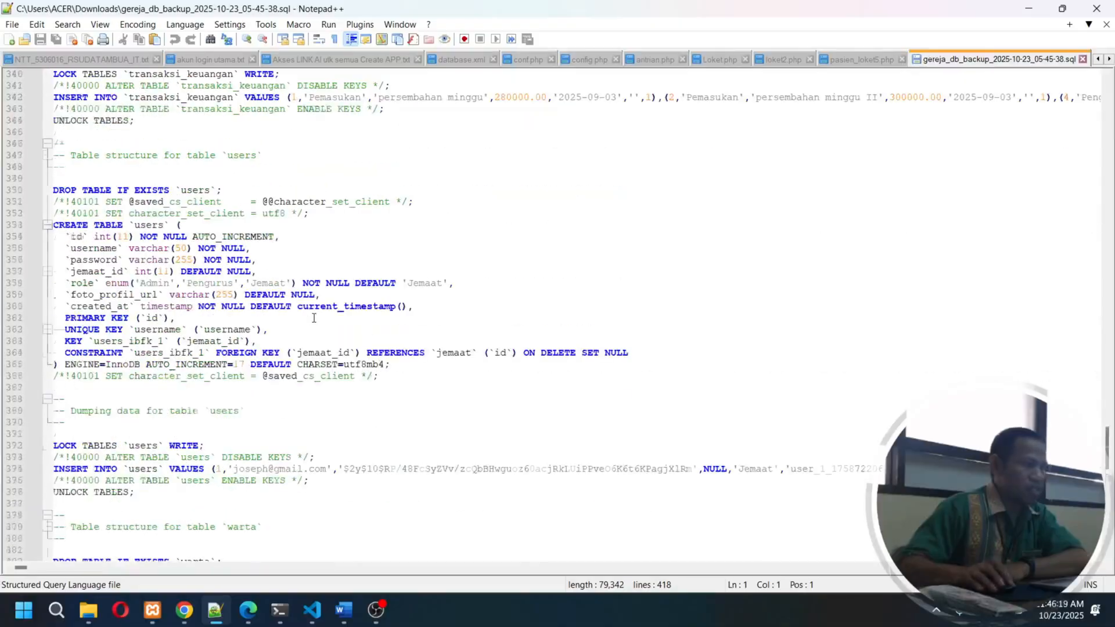
scroll(313, 318, "up", 20)
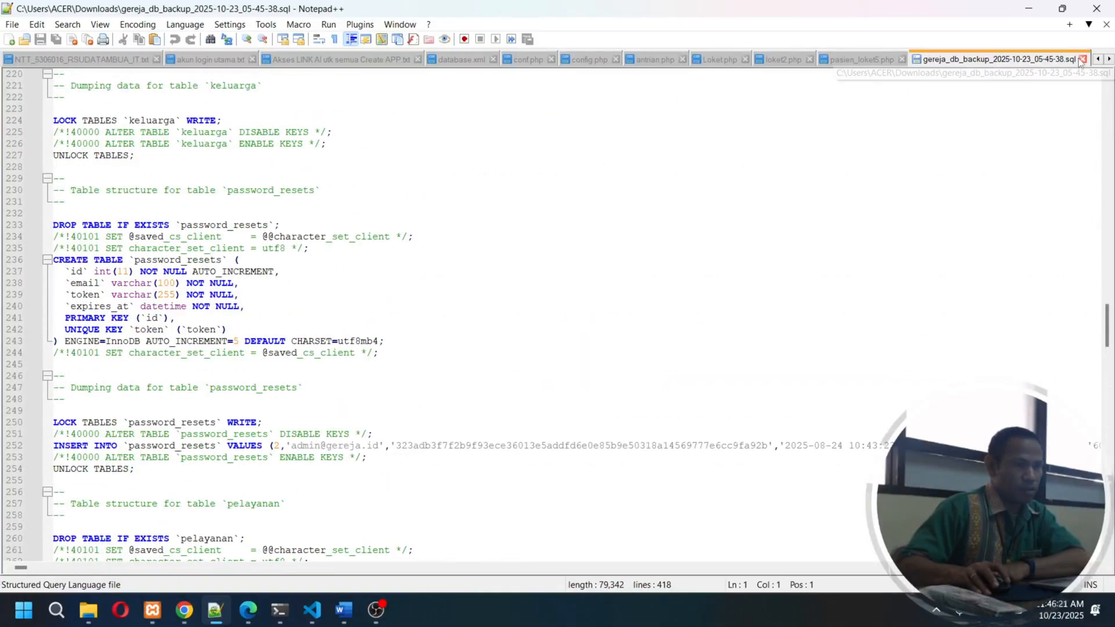
left_click(1081, 59)
left_click(1096, 9)
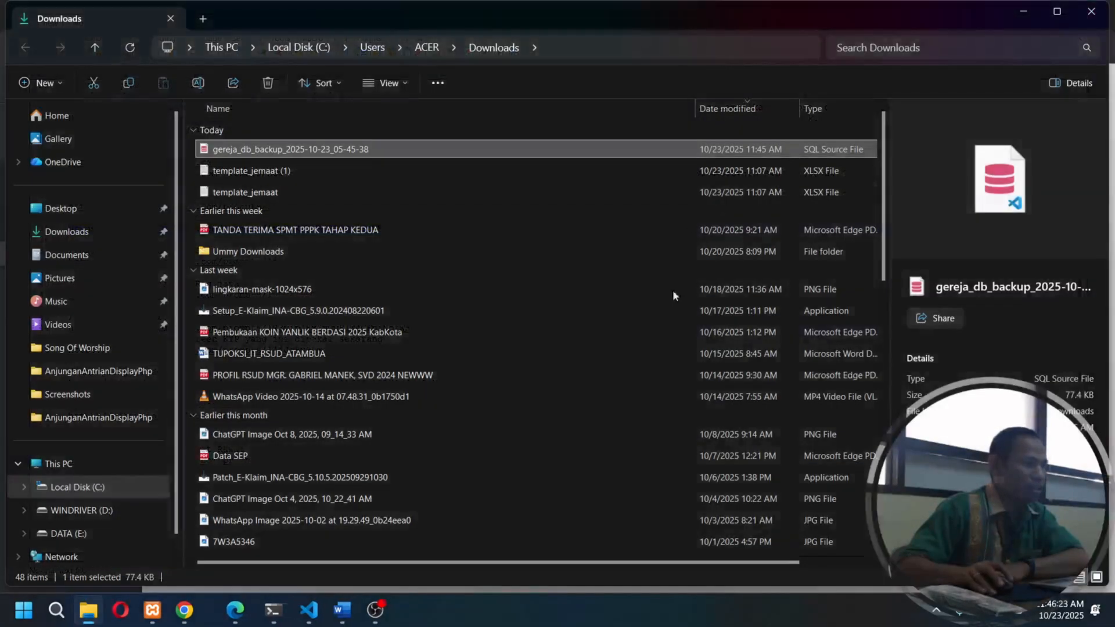
left_click(1091, 11)
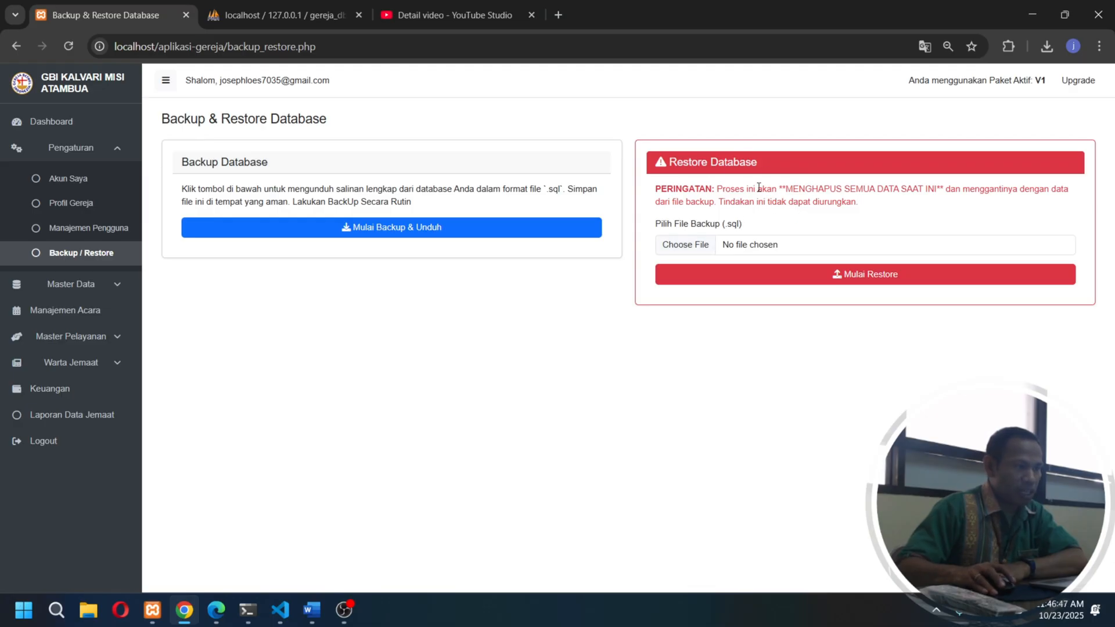
- Read the Restore Database warning about all current data being deleted and replaced by the backup file's data
left_click_drag(657, 189, 703, 189)
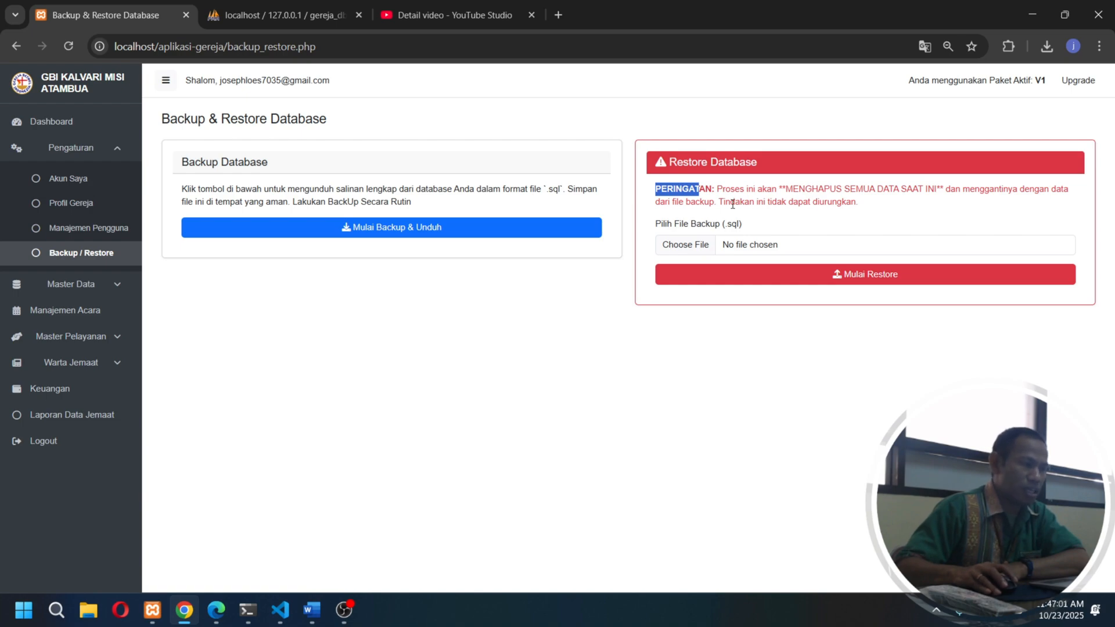
left_click_drag(719, 202, 767, 204)
left_click(862, 208)
left_click(837, 213)
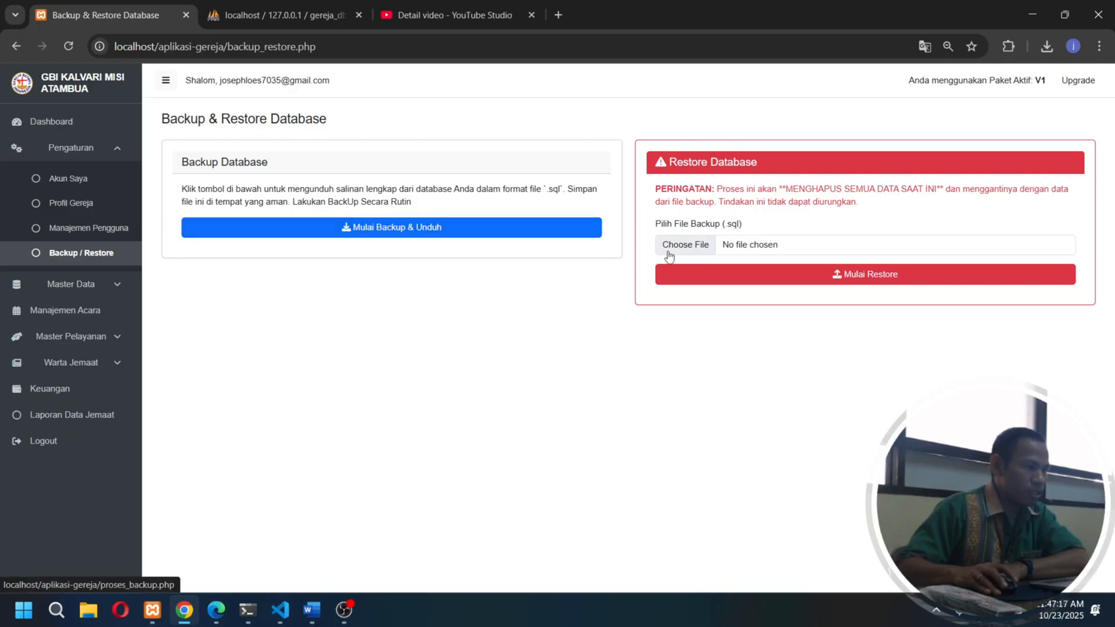
- Choose gereja_db_backup_2025-10-23_05-45-38.sql from Downloads as the backup file for the database restore, without starting it
left_click(700, 244)
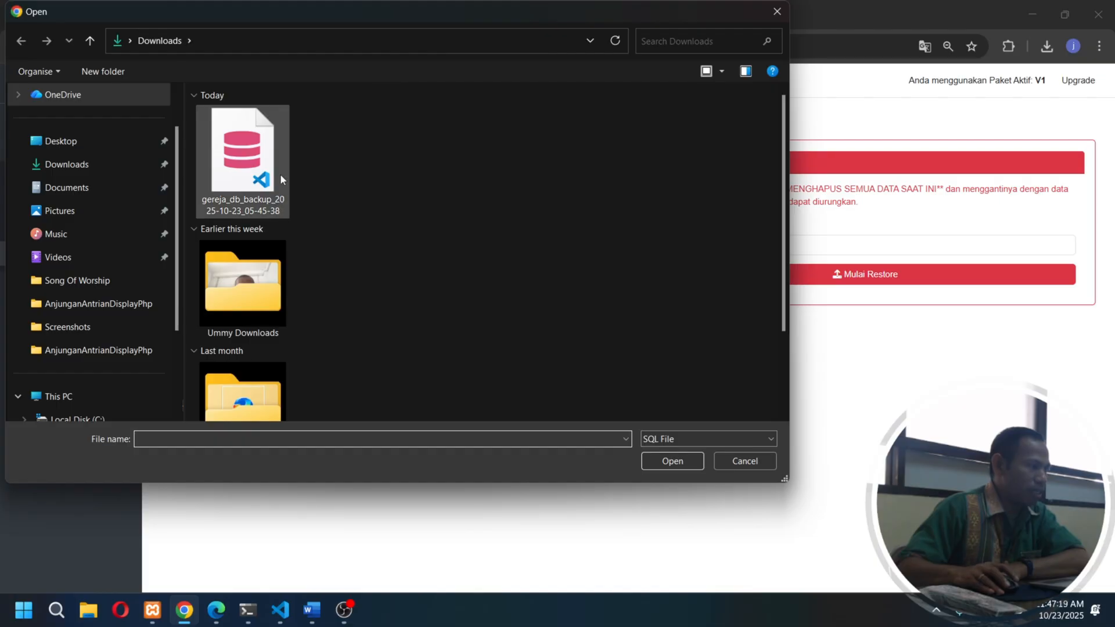
left_click(278, 174)
left_click(673, 461)
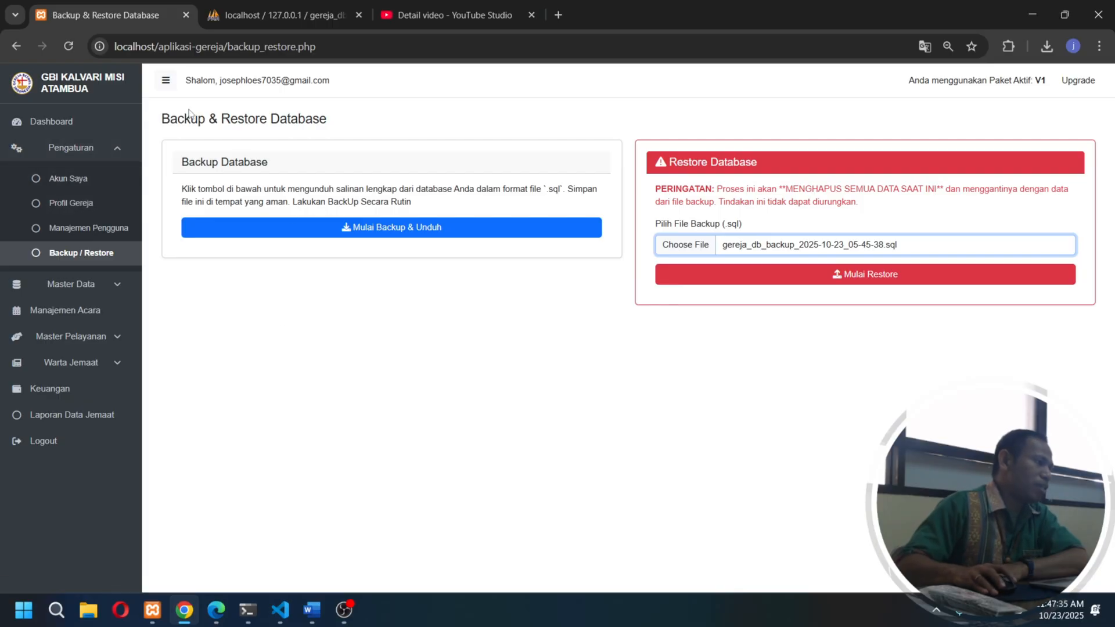
- Open Manajemen Pengguna in Pengaturan and copy the username of the last listed Jemaat account
left_click(108, 156)
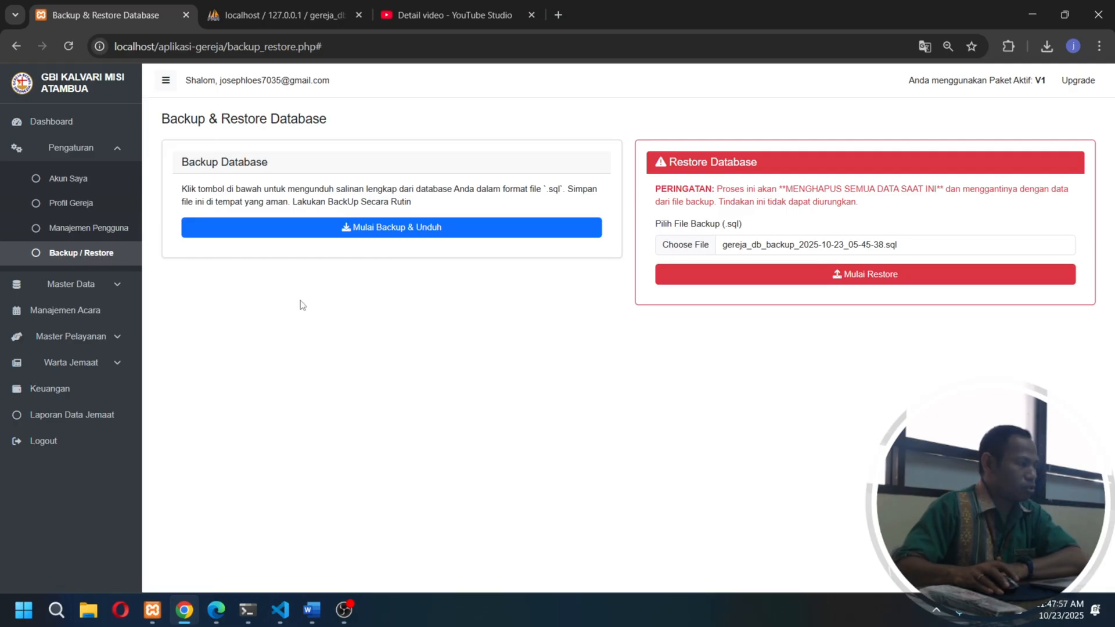
left_click(103, 230)
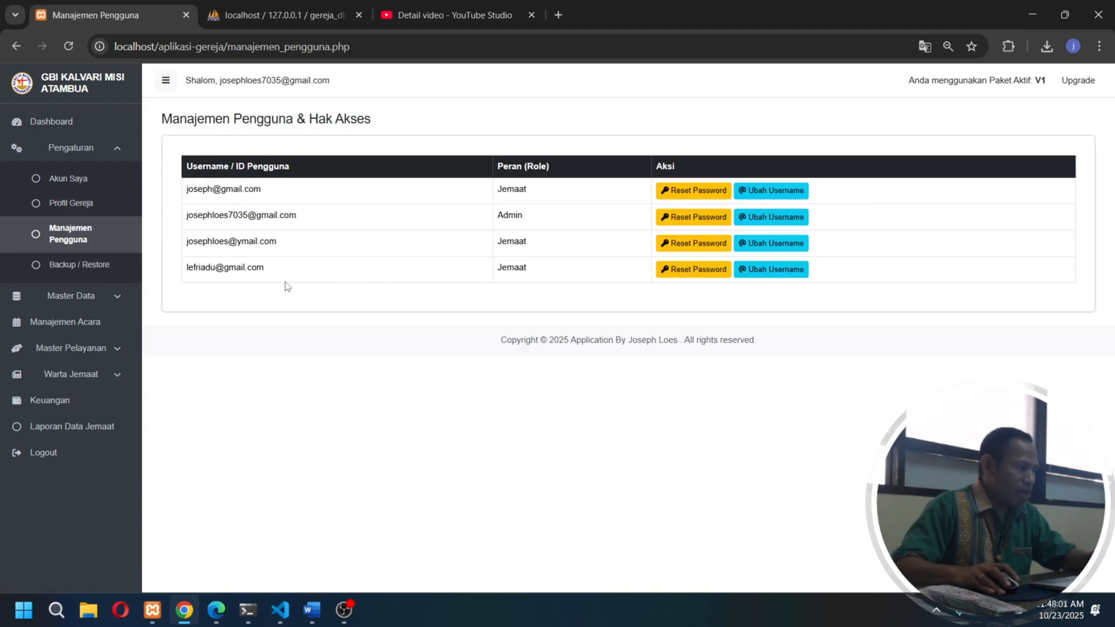
left_click_drag(534, 273, 496, 271)
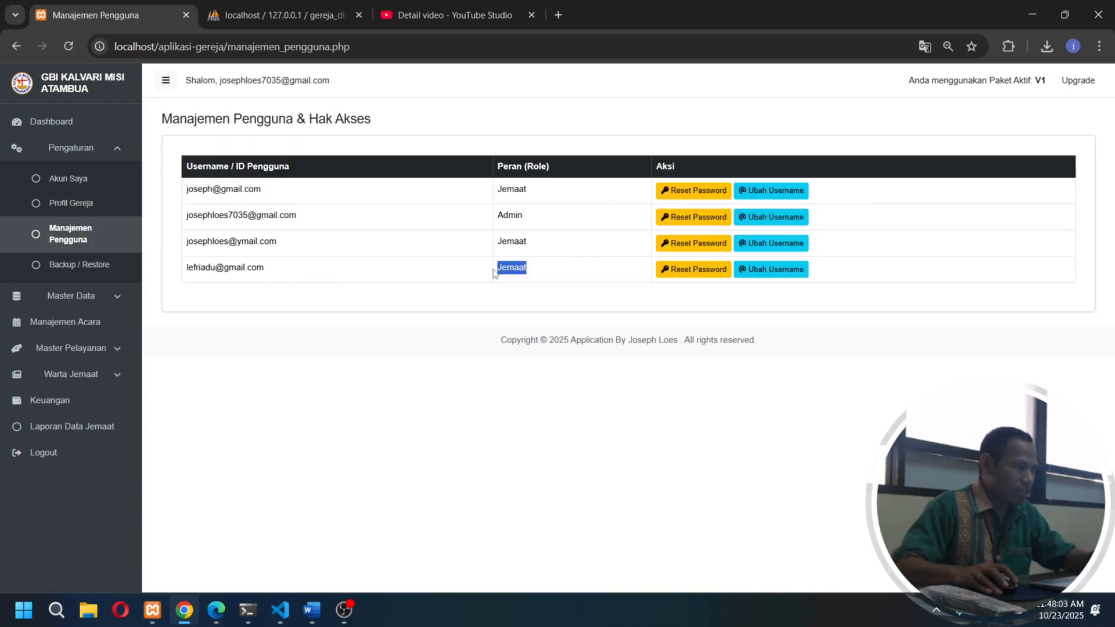
left_click_drag(266, 270, 188, 271)
key("ctrl+c")
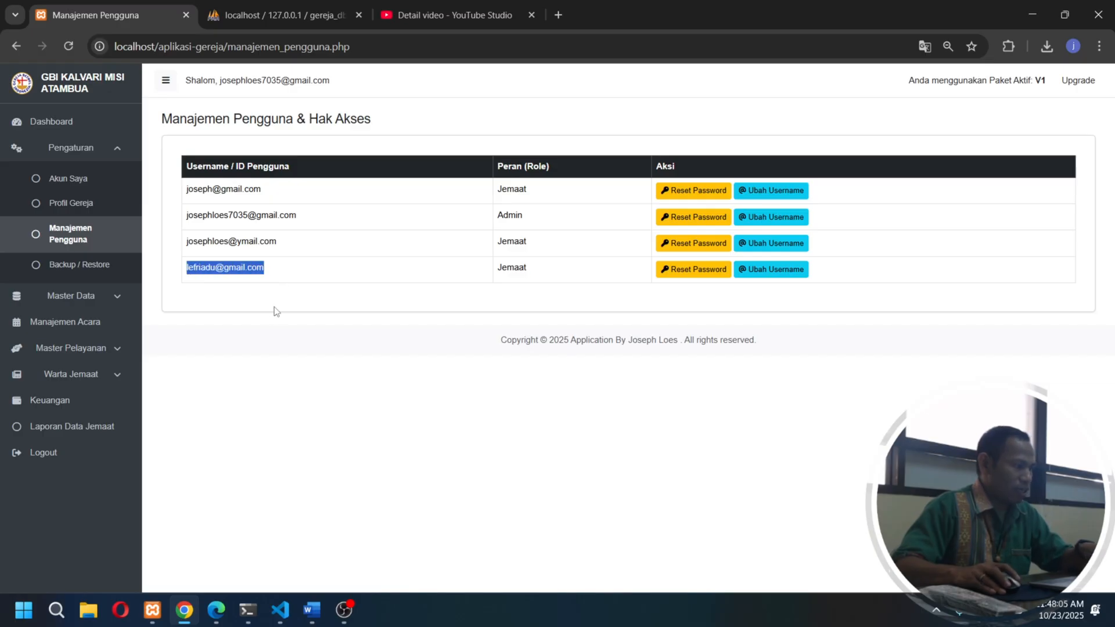
- Switch to Microsoft Edge, log in to the church site with the copied Jemaat account's e-mail and password, and dismiss the password-saving offer
left_click(221, 621)
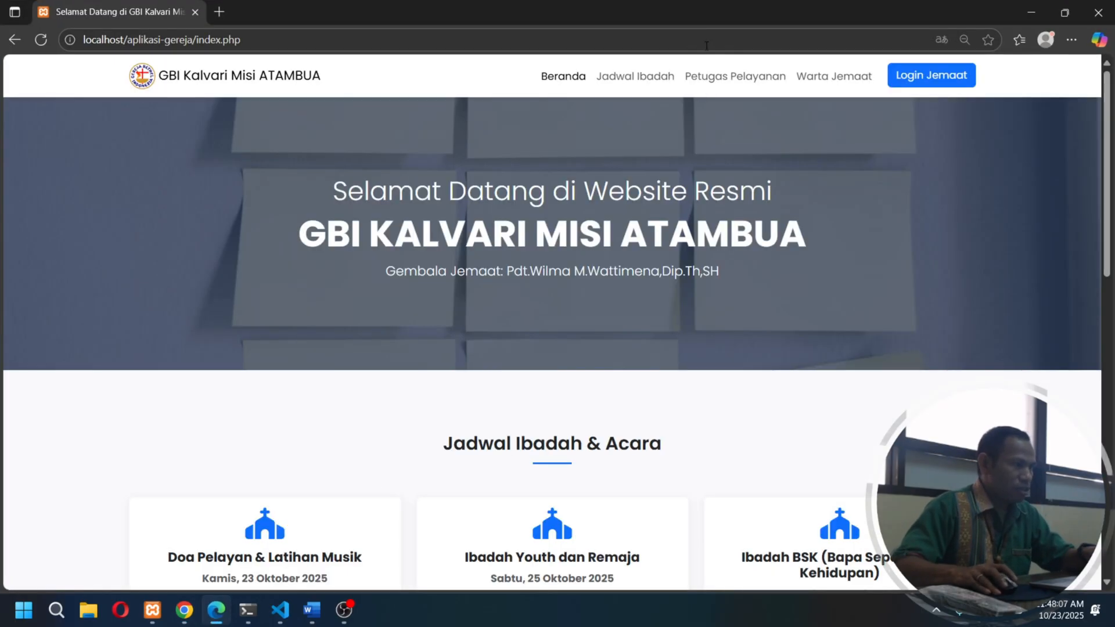
left_click(944, 82)
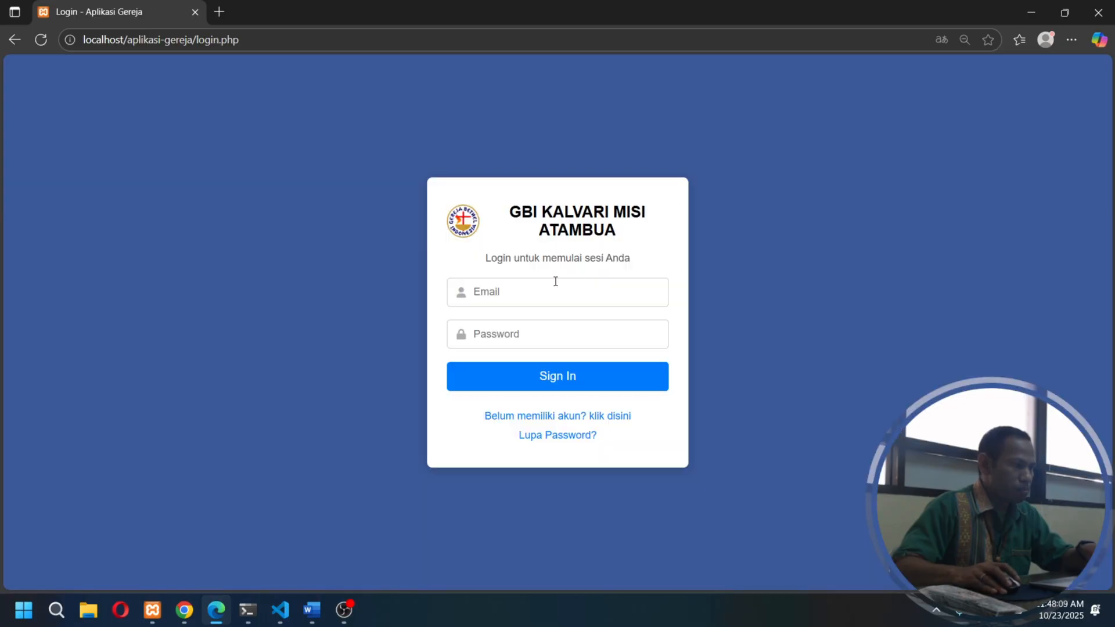
left_click(554, 292)
key("ctrl+v")
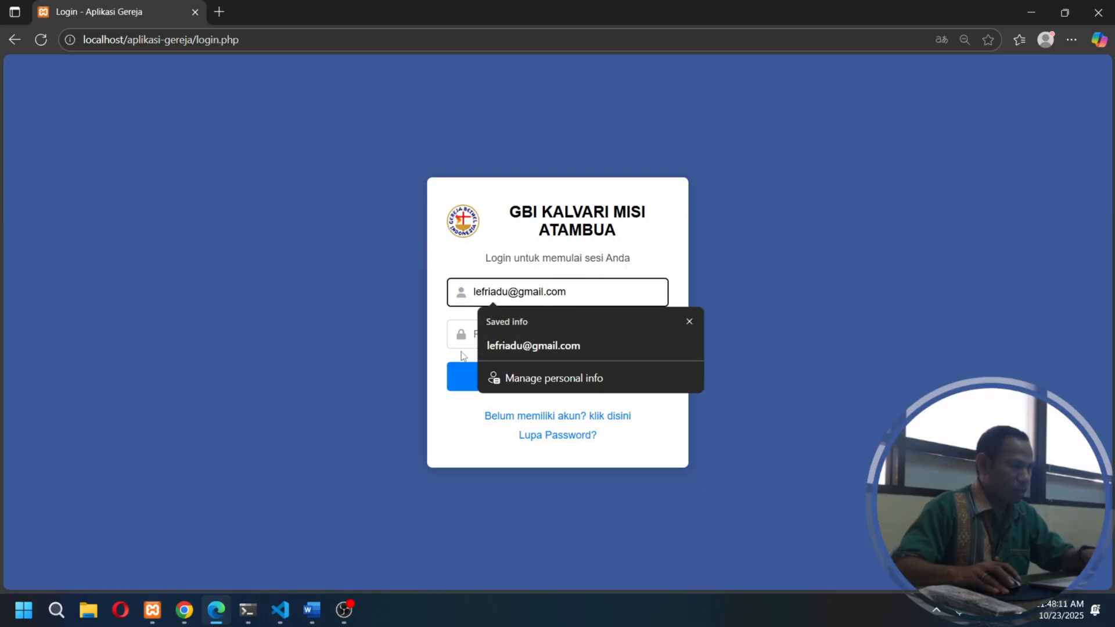
key("Tab")
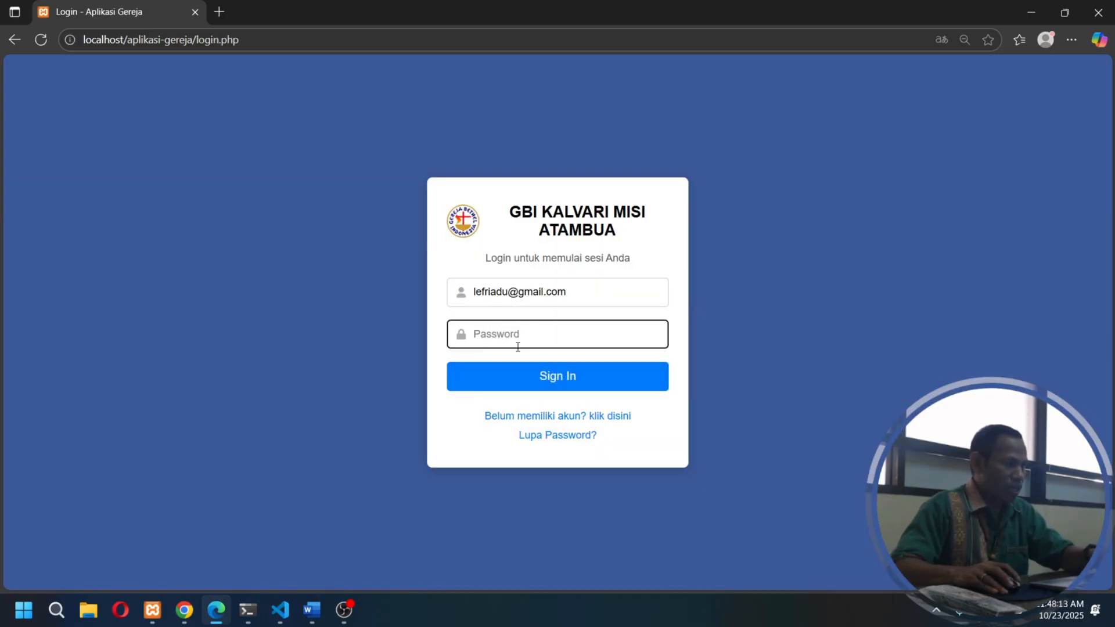
type("******")
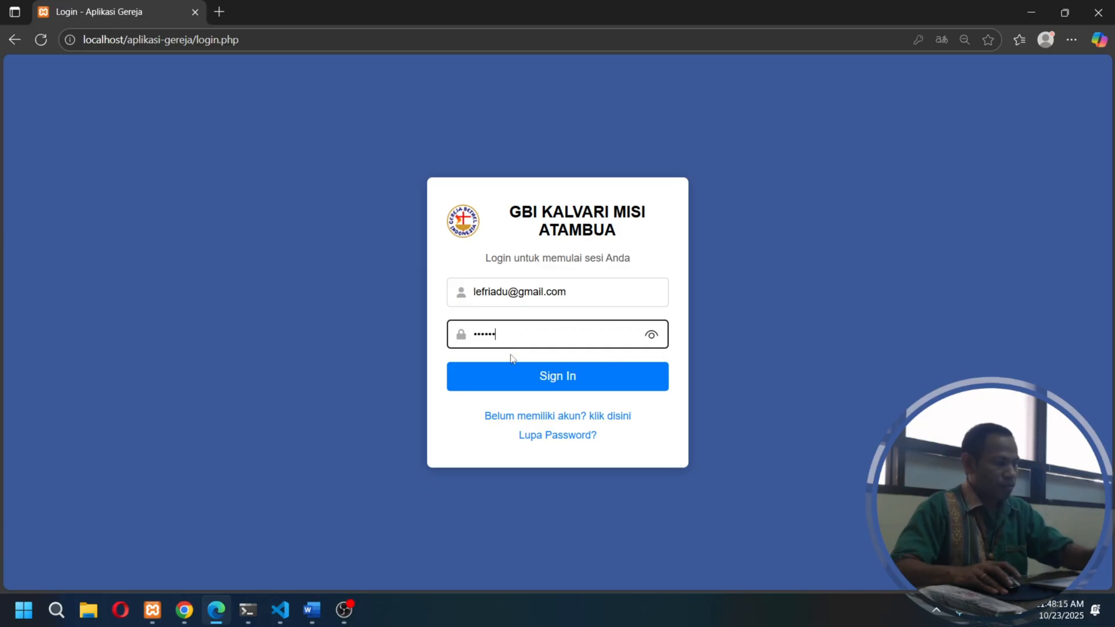
left_click(555, 378)
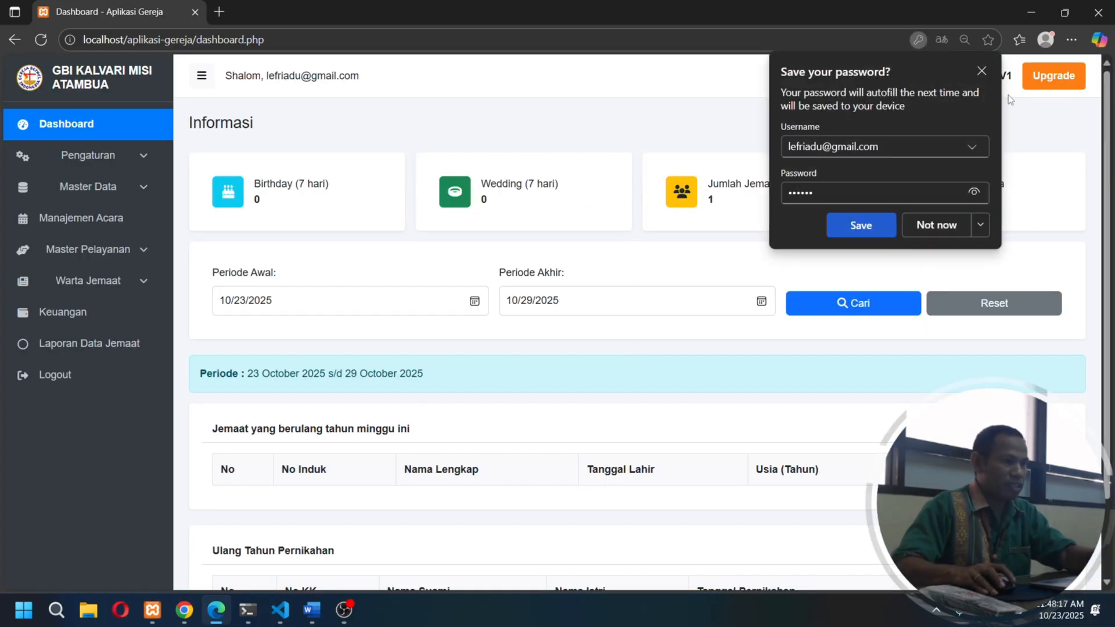
left_click(982, 71)
- Compare the Pengaturan options of the Jemaat account in Edge with the admin account's Backup / Restore page in Chrome
left_click(139, 157)
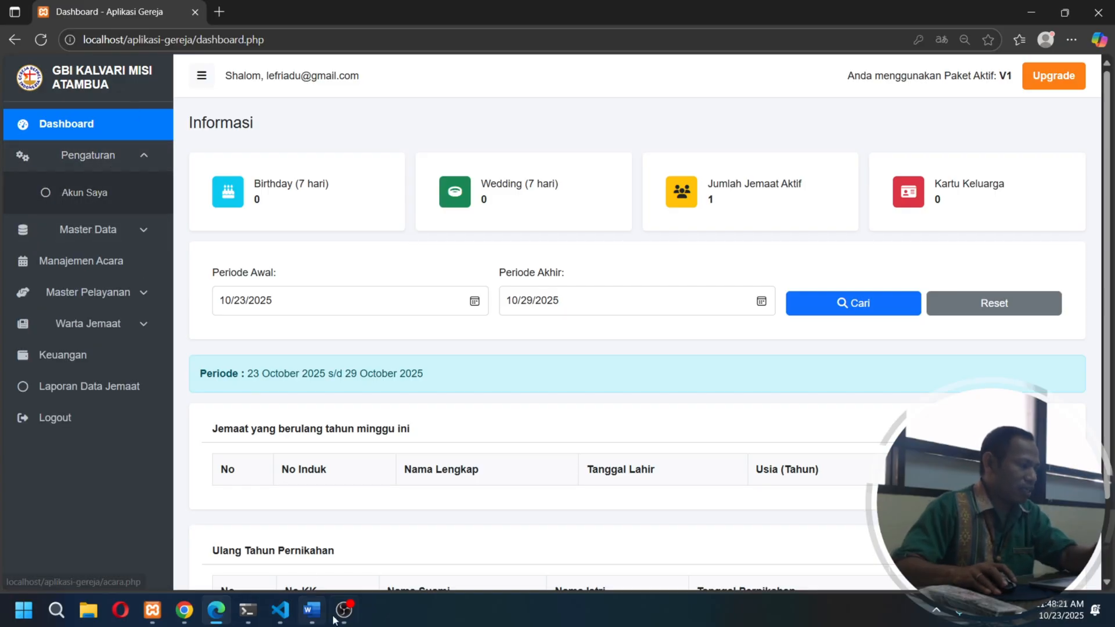
left_click(184, 611)
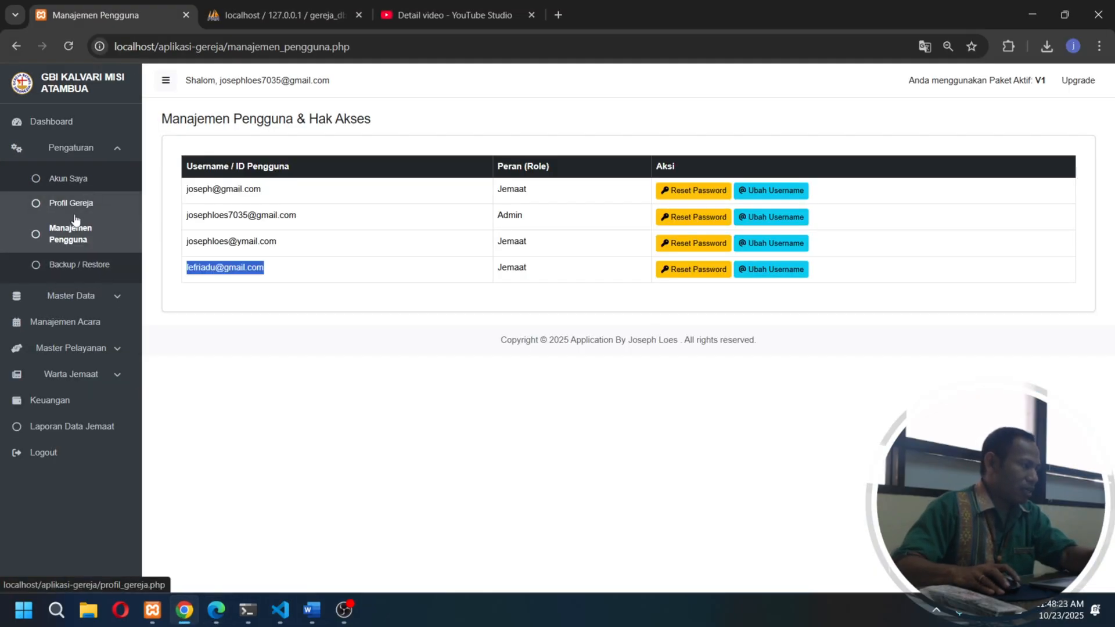
left_click(95, 266)
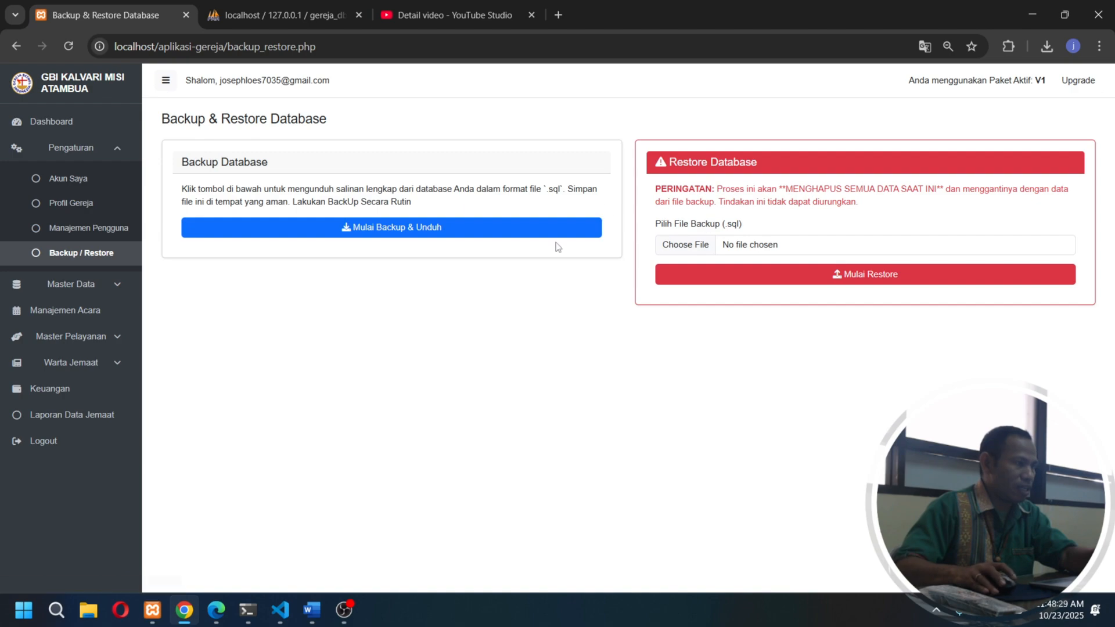
left_click(218, 621)
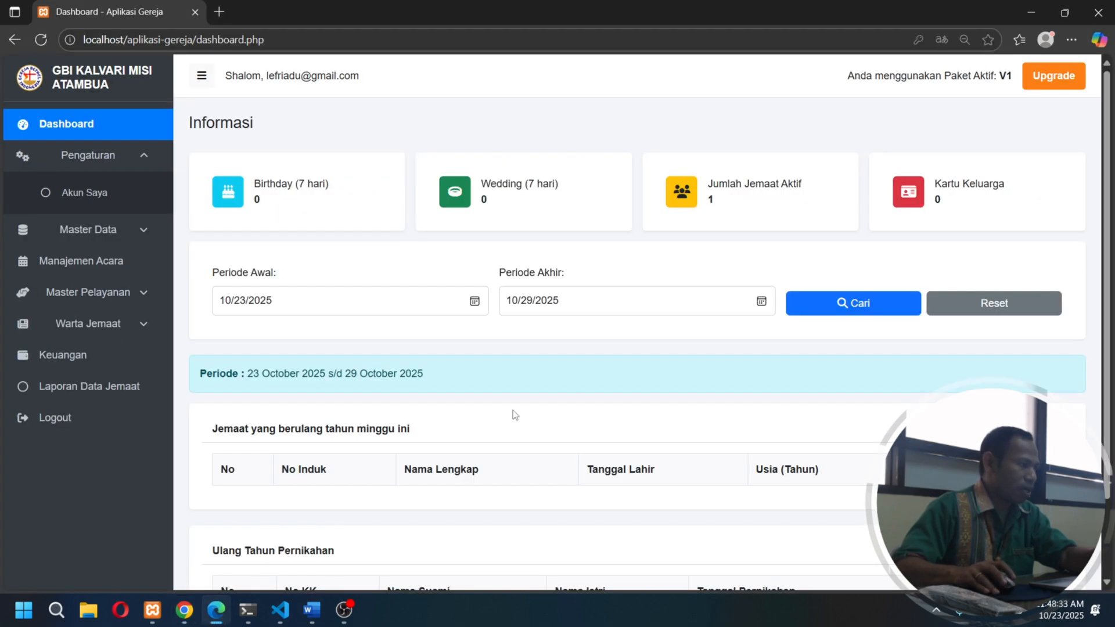
left_click(185, 612)
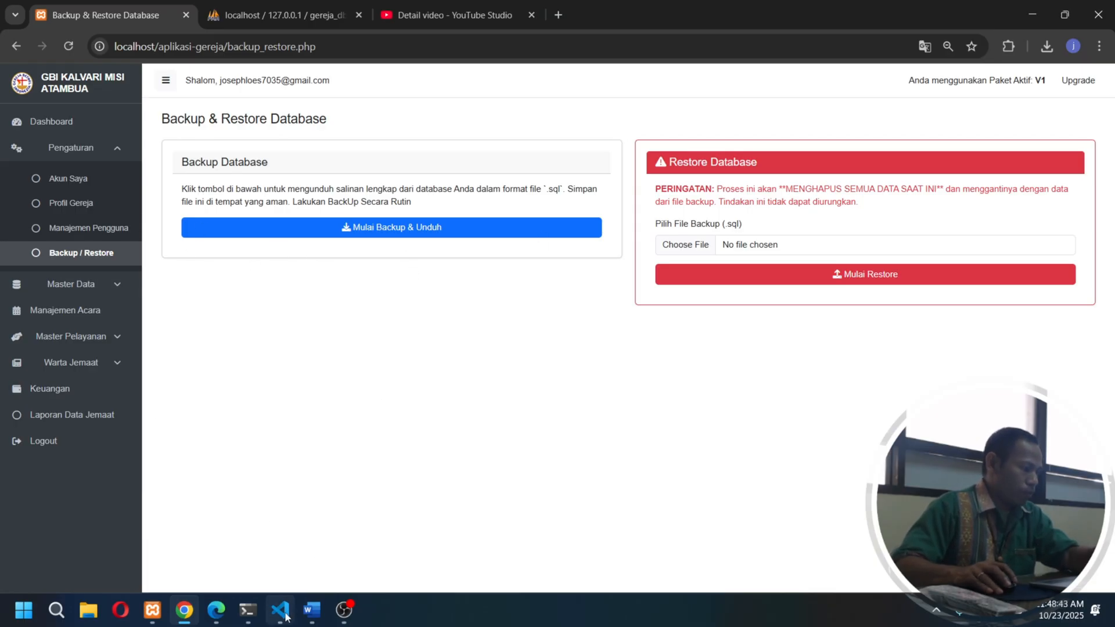
left_click(216, 610)
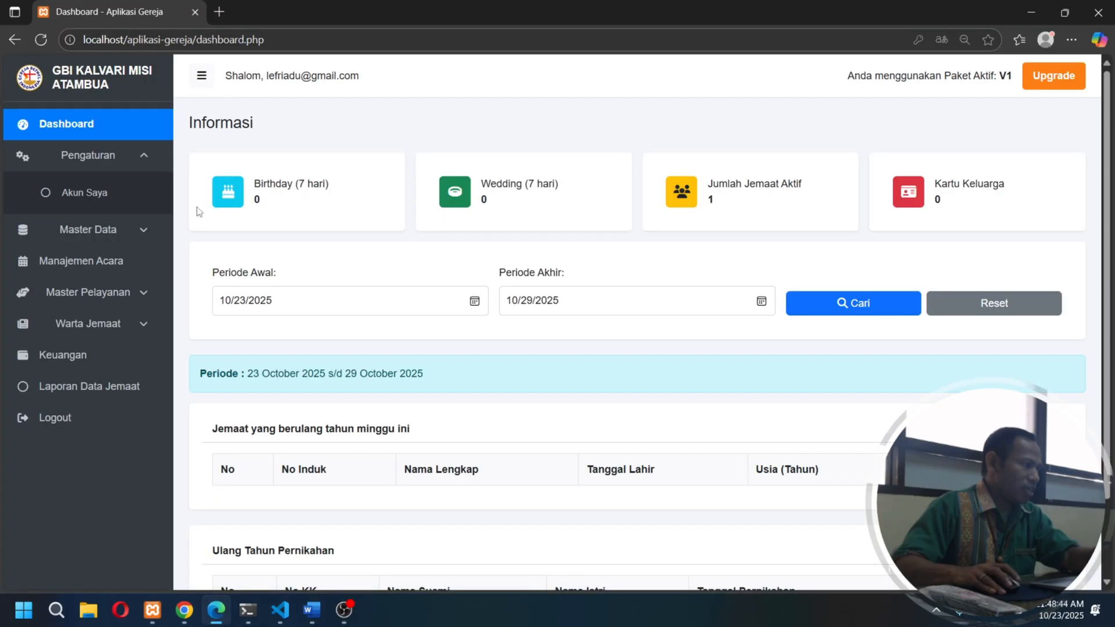
- View the Jemaat account's Akun Saya page, collapse its Pengaturan options, and return to the admin session in Chrome
left_click(102, 200)
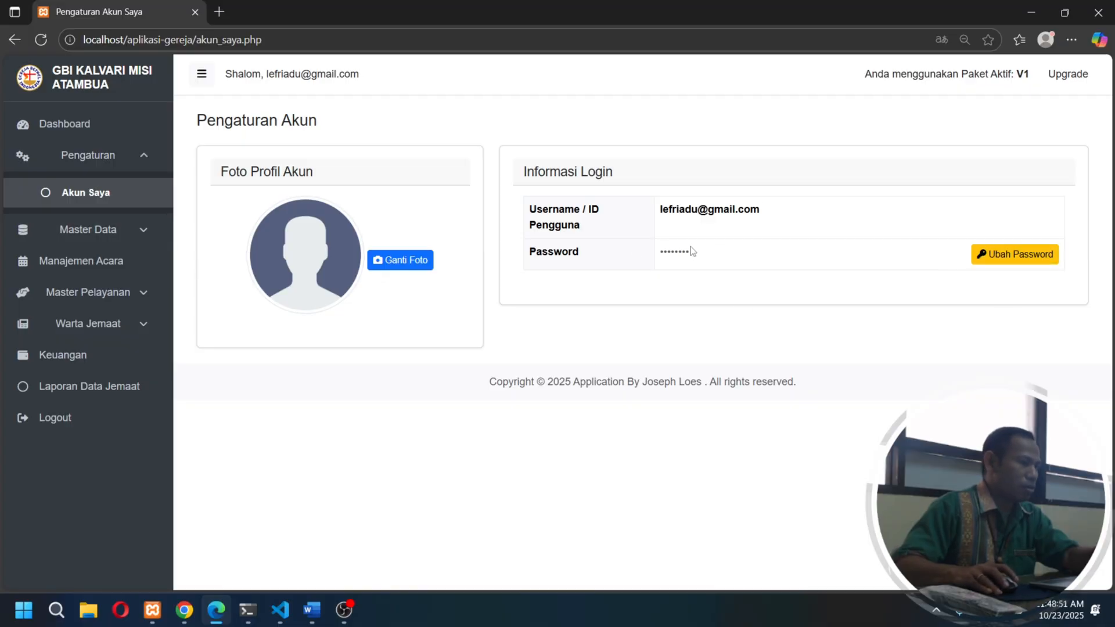
left_click(115, 166)
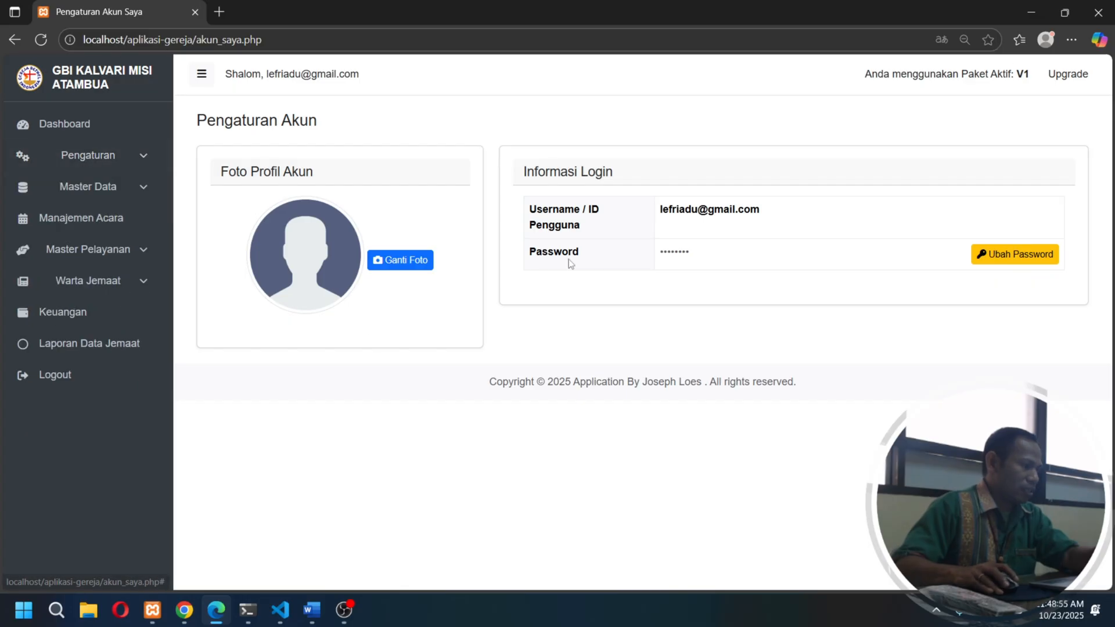
left_click(1032, 13)
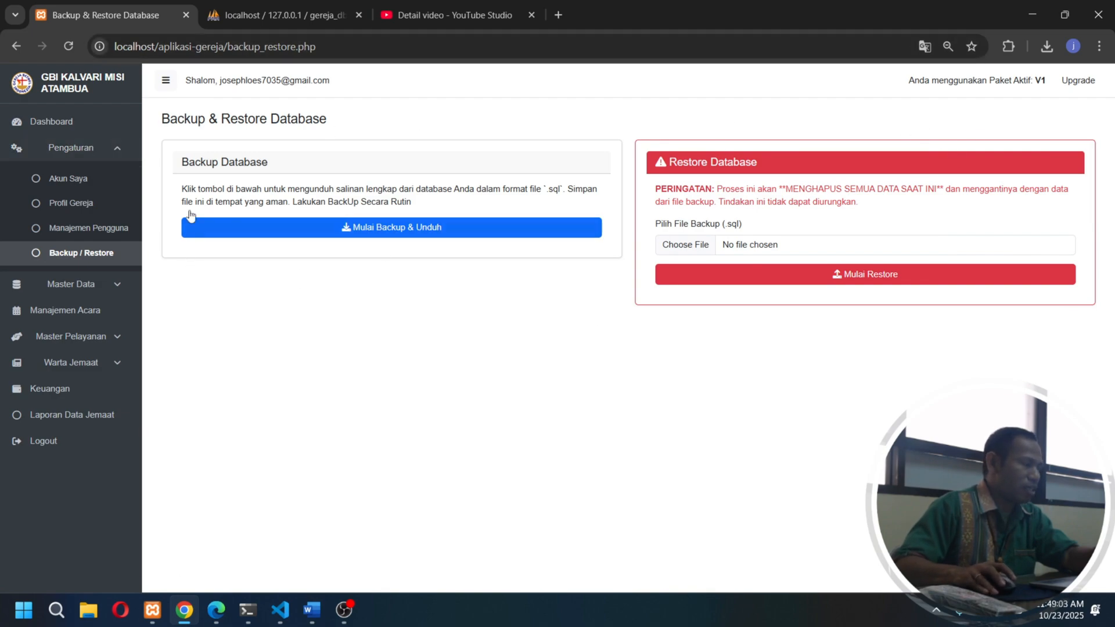
- Review the admin account's Akun Saya, Profil Gereja and Manajemen Pengguna pages
left_click(86, 184)
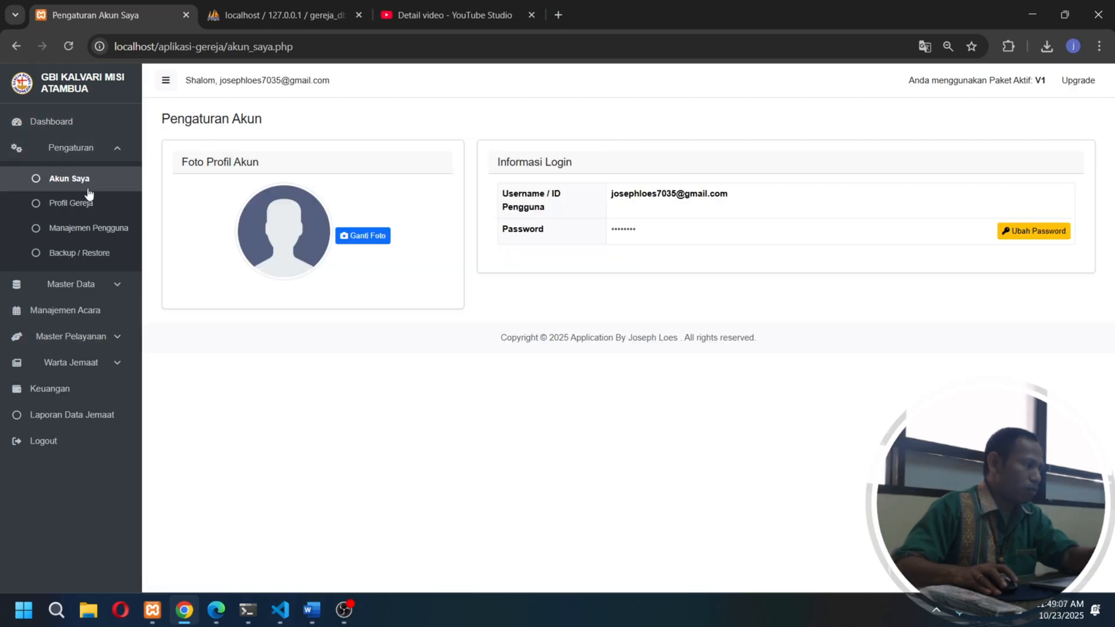
left_click(90, 213)
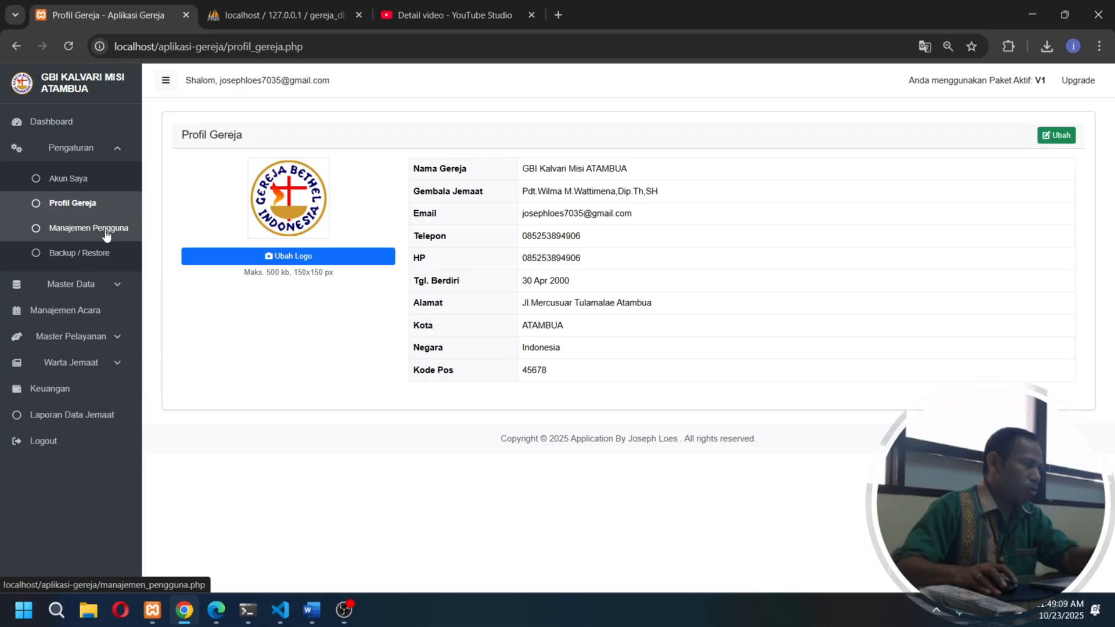
left_click(106, 233)
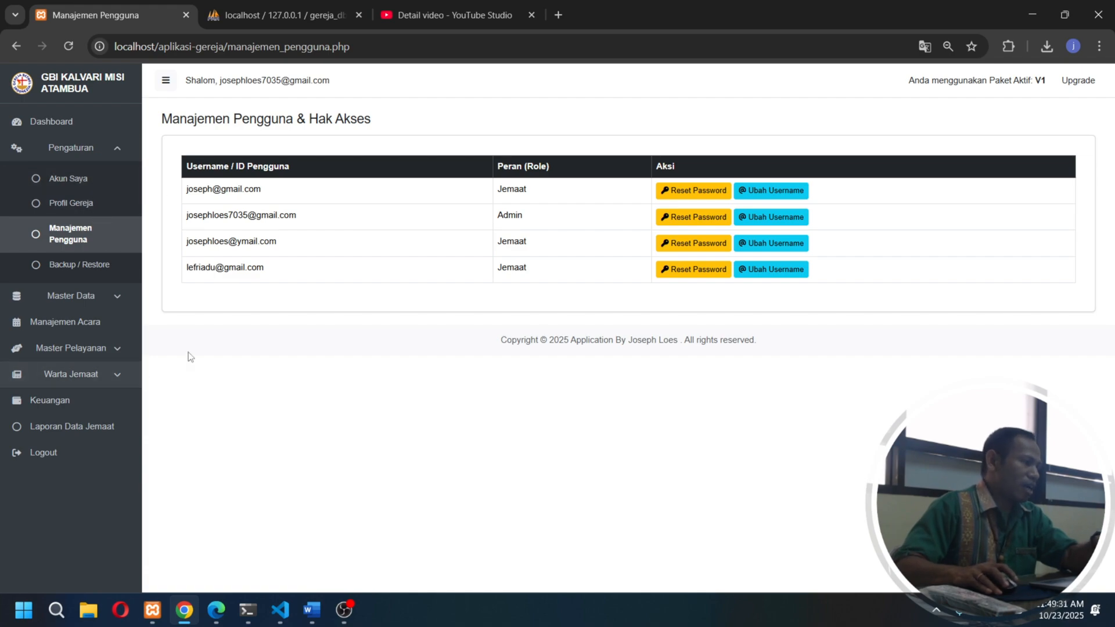
- Open the Data Individu member list, review the blank form for adding a member, and return to the list
left_click(89, 430)
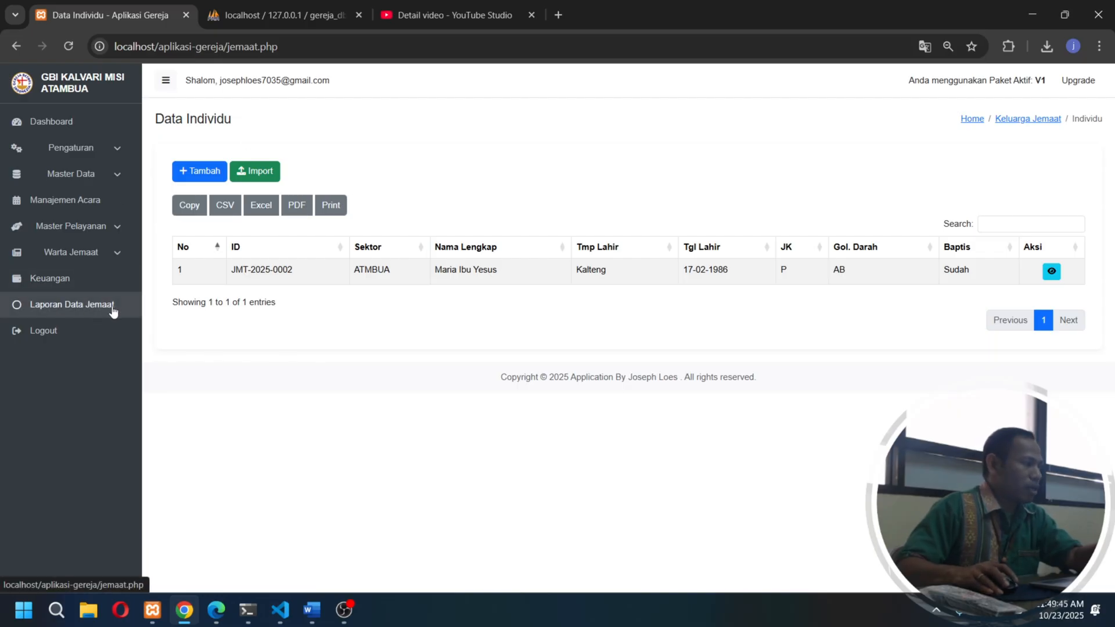
left_click(204, 173)
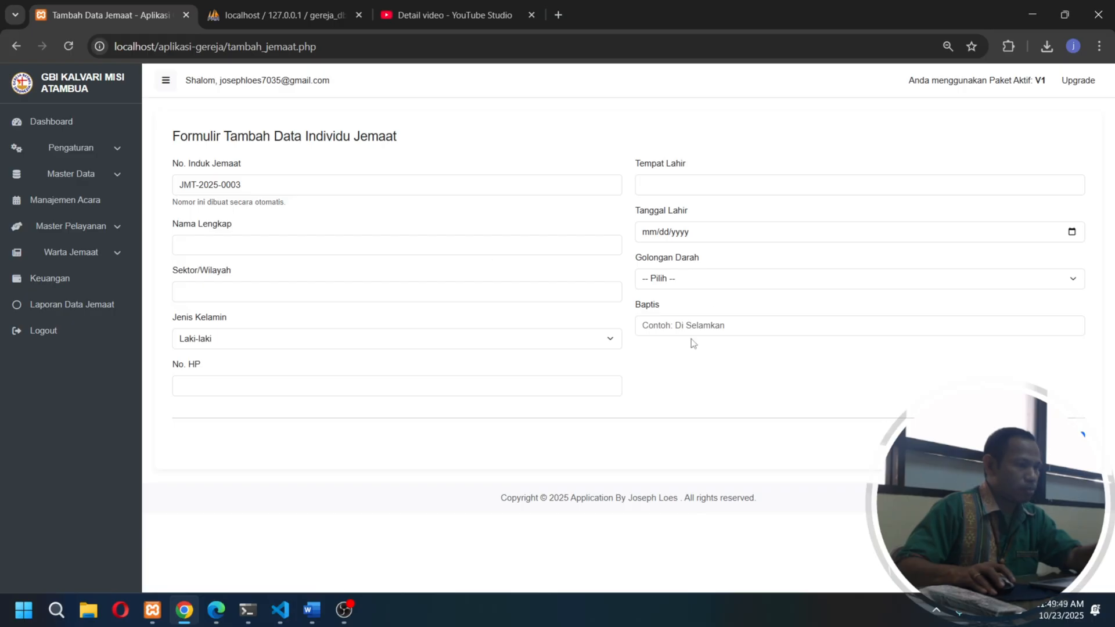
left_click(1006, 441)
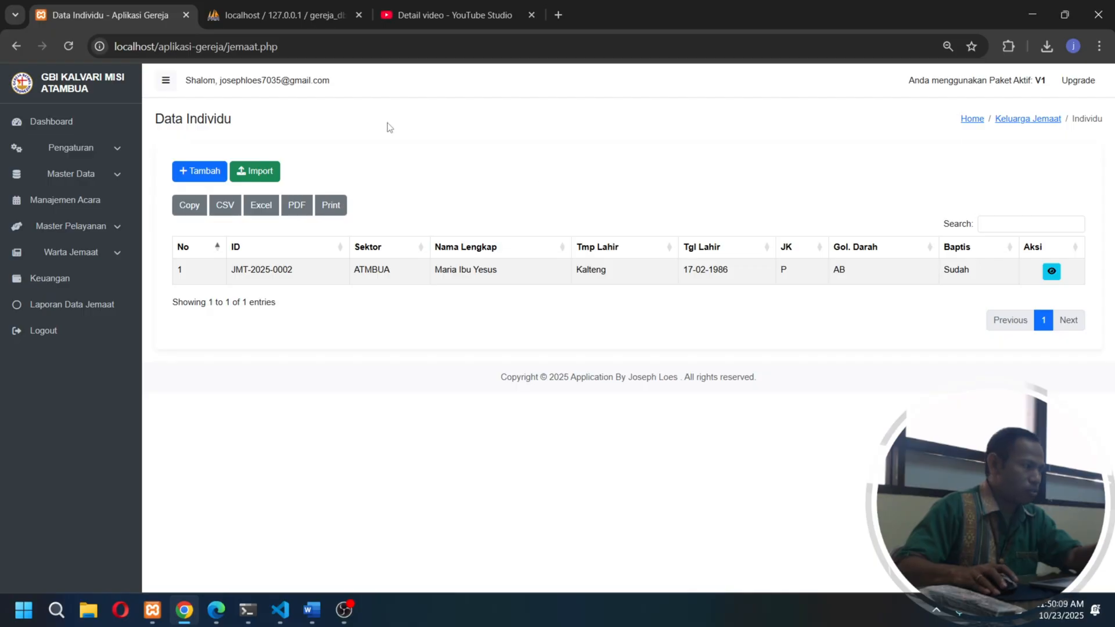
- Open the member data import dialog, download the Excel template, and show the downloaded file in its folder
left_click(267, 174)
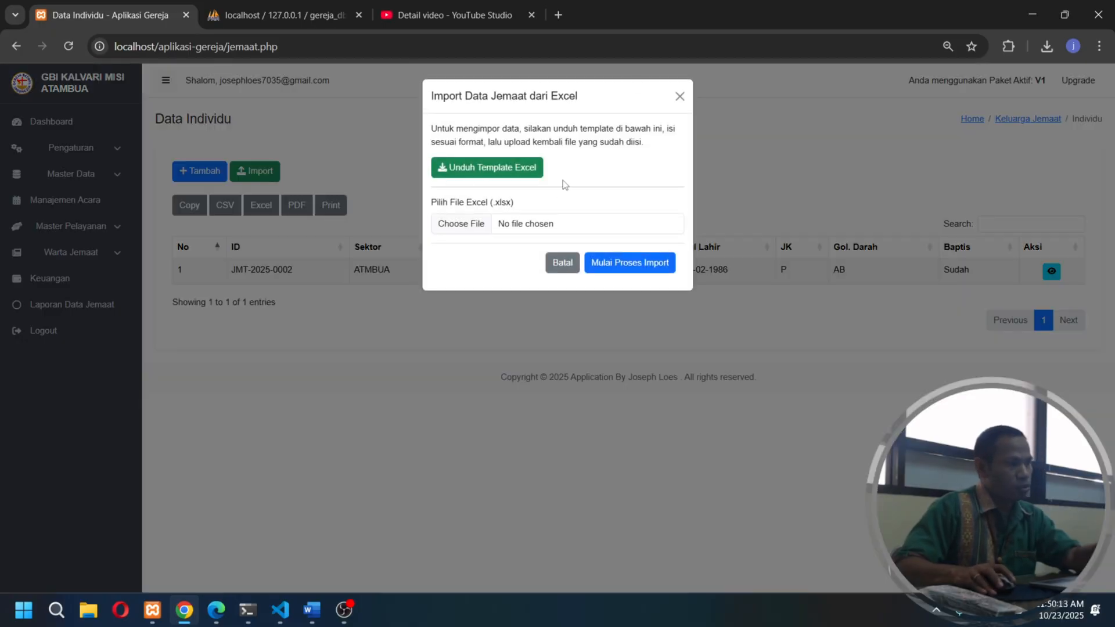
left_click_drag(601, 94, 562, 174)
left_click(602, 97)
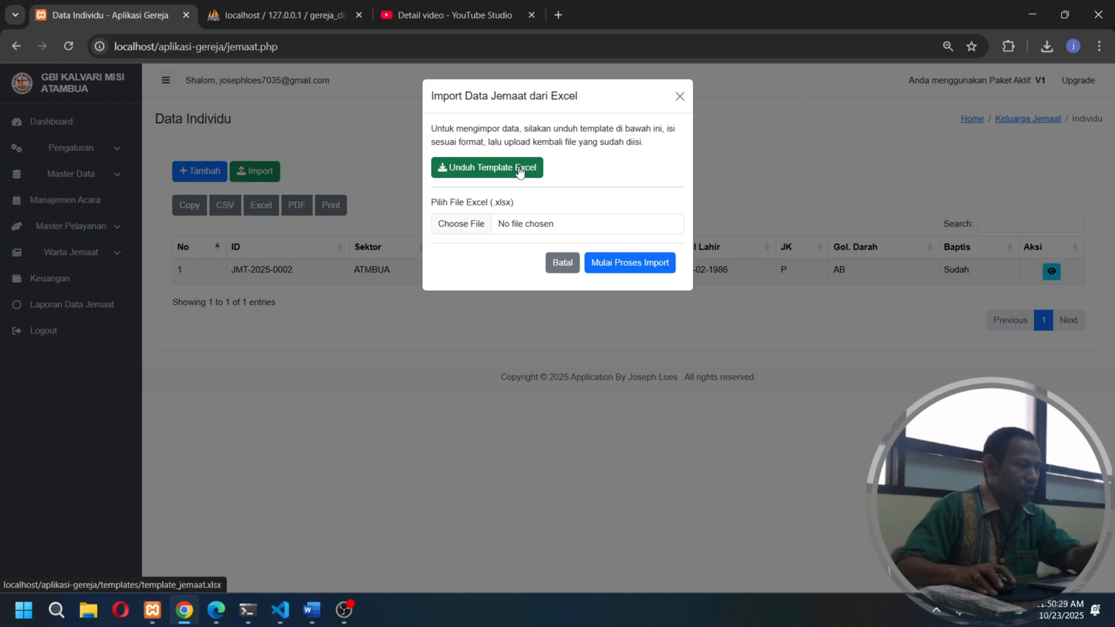
left_click(520, 172)
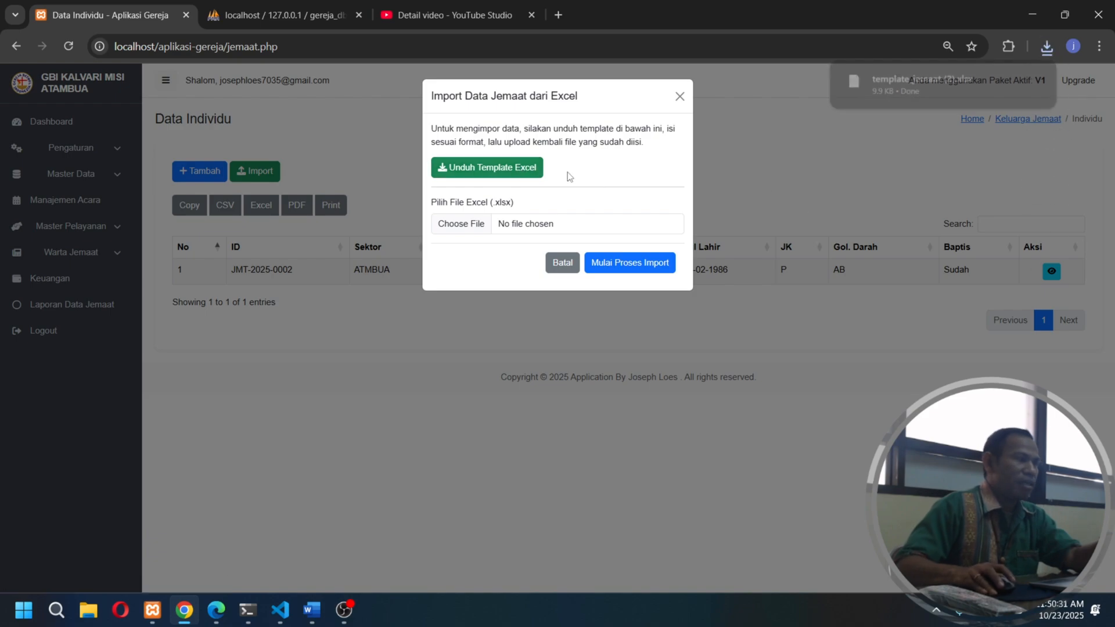
left_click(1009, 82)
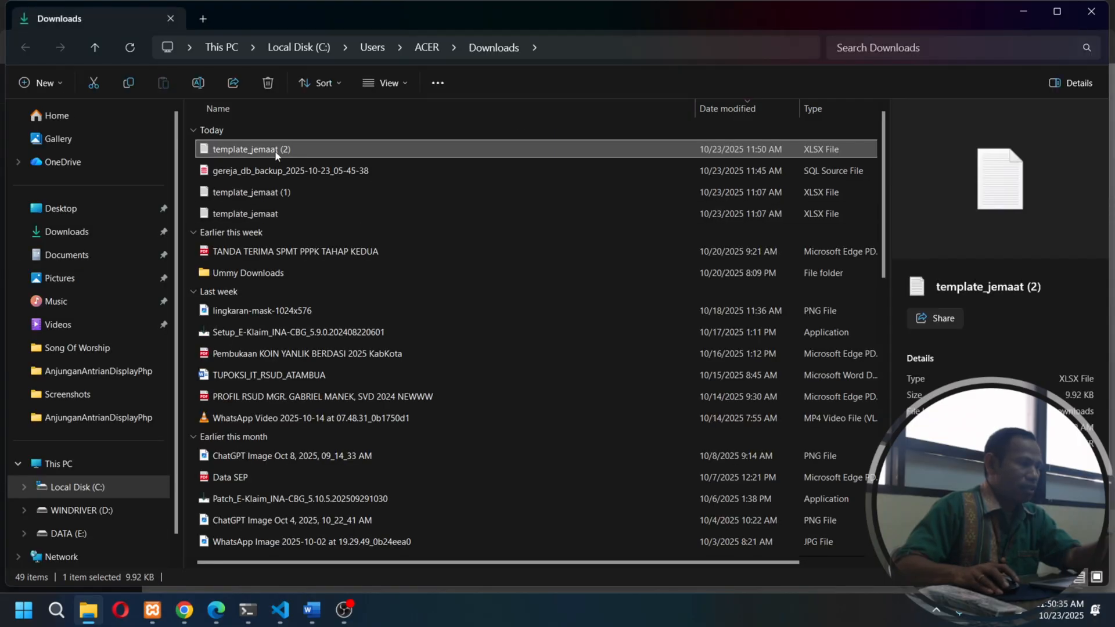
- Delete the older template_jemaat file from the Downloads folder
right_click(280, 152)
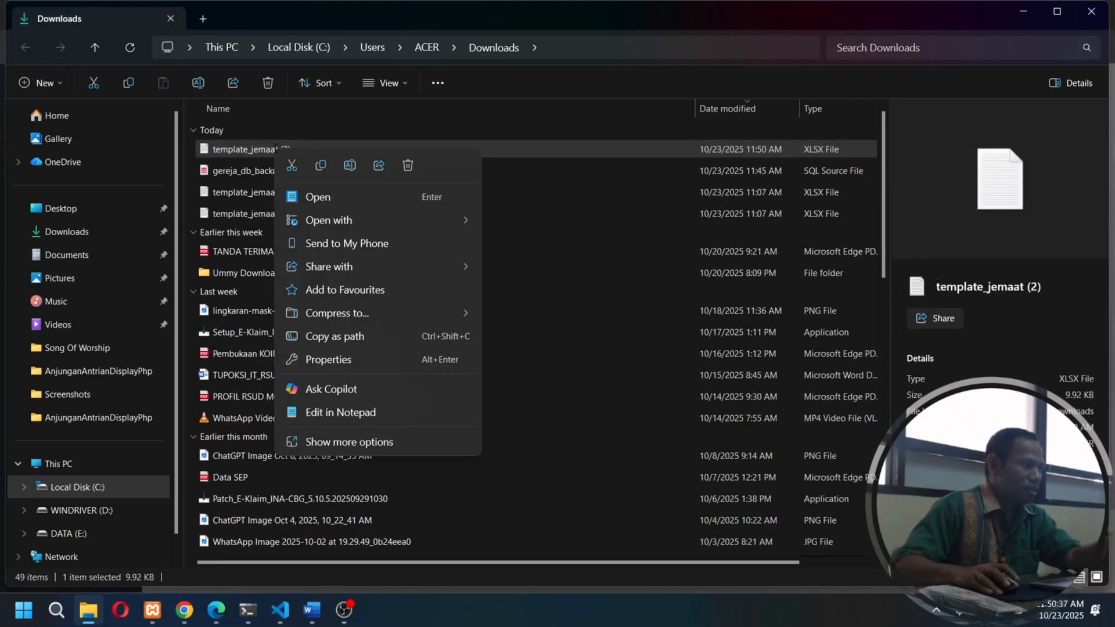
left_click(239, 212)
key("Delete")
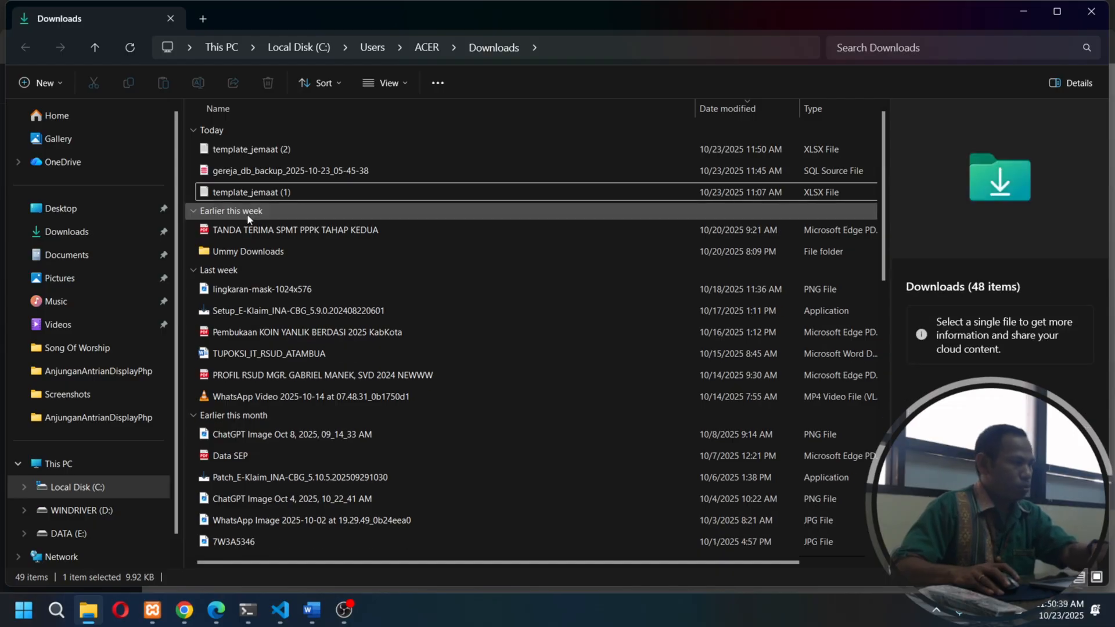
- Rename the file template_jemaat (2) to template_jemaat
left_click(267, 156)
right_click(273, 153)
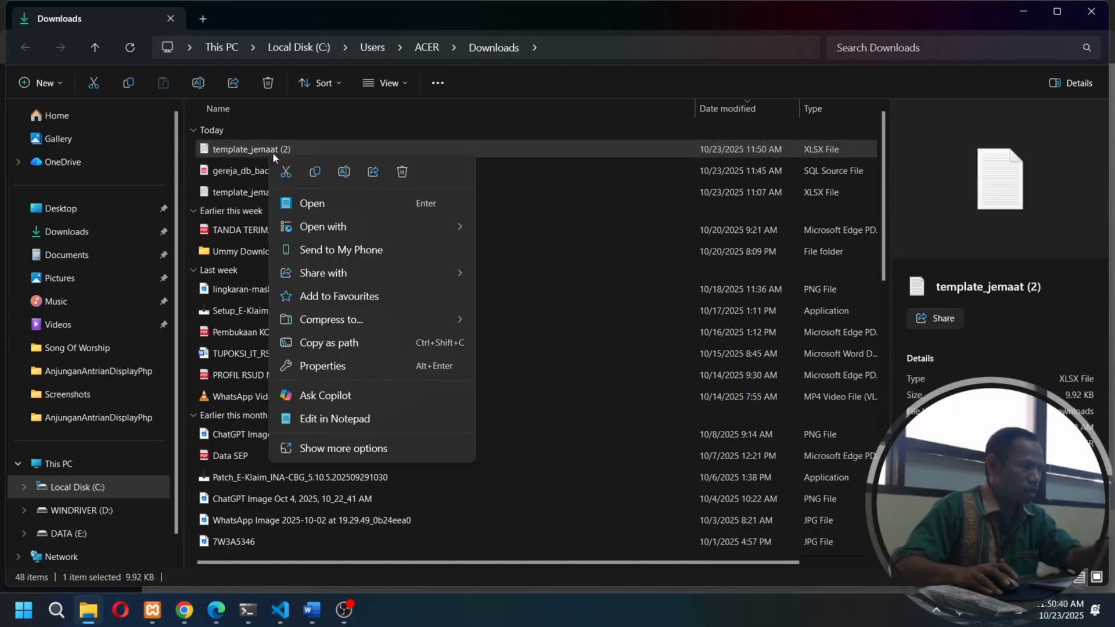
left_click(351, 177)
left_click(302, 149)
key("BackSpace")
key("BackSpace")
key("BackSpace")
key("BackSpace")
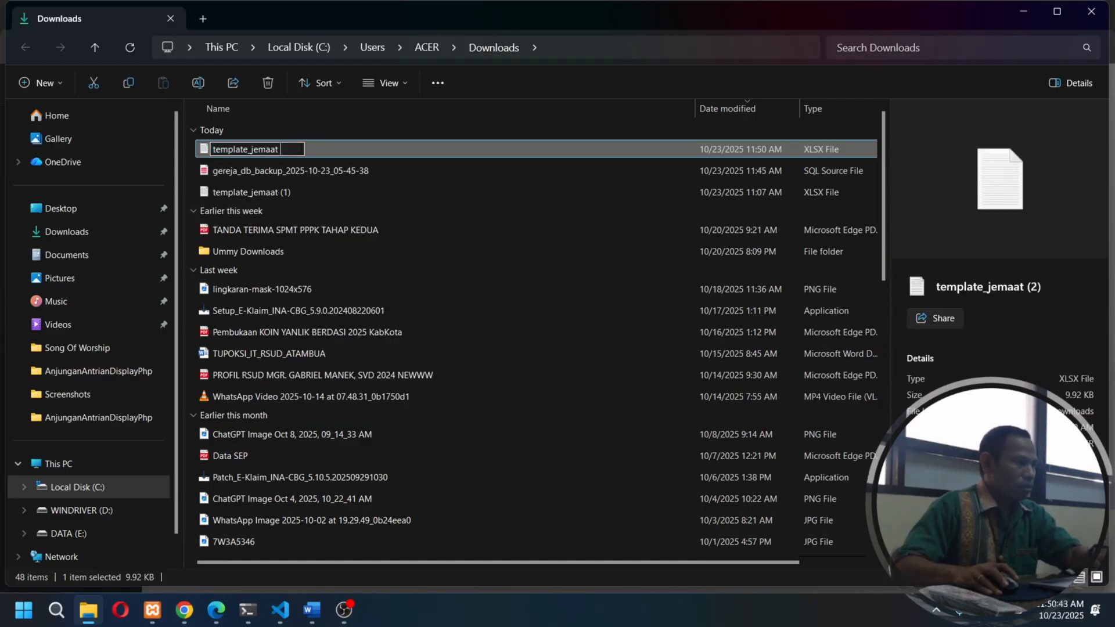
- Delete the remaining template_jemaat files from Downloads and close the folder window
left_click(291, 193)
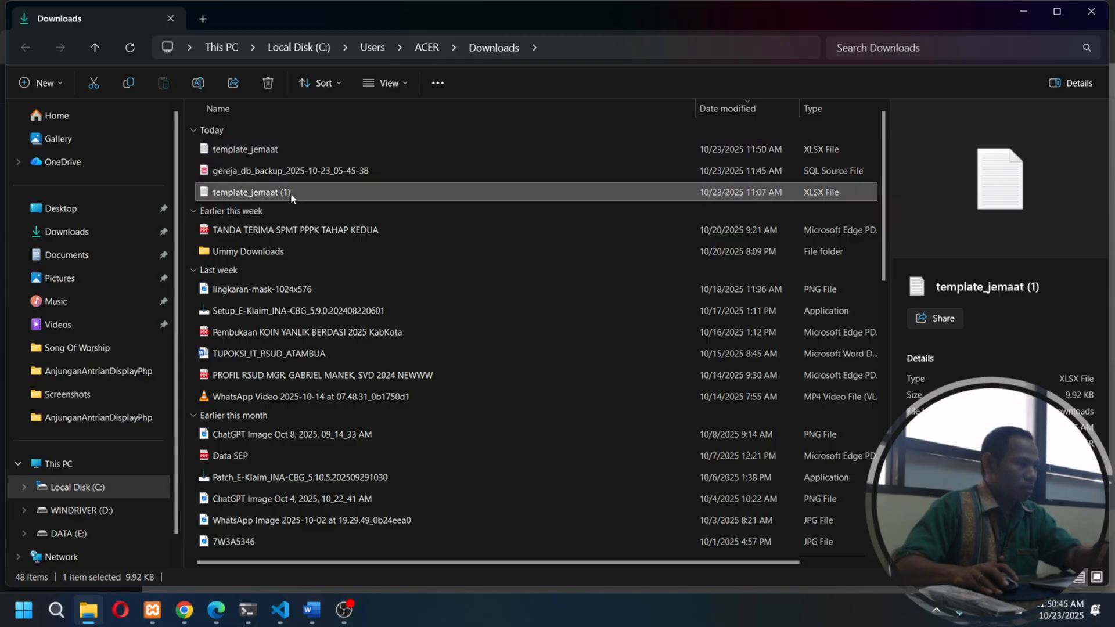
key("Delete")
key("Delete")
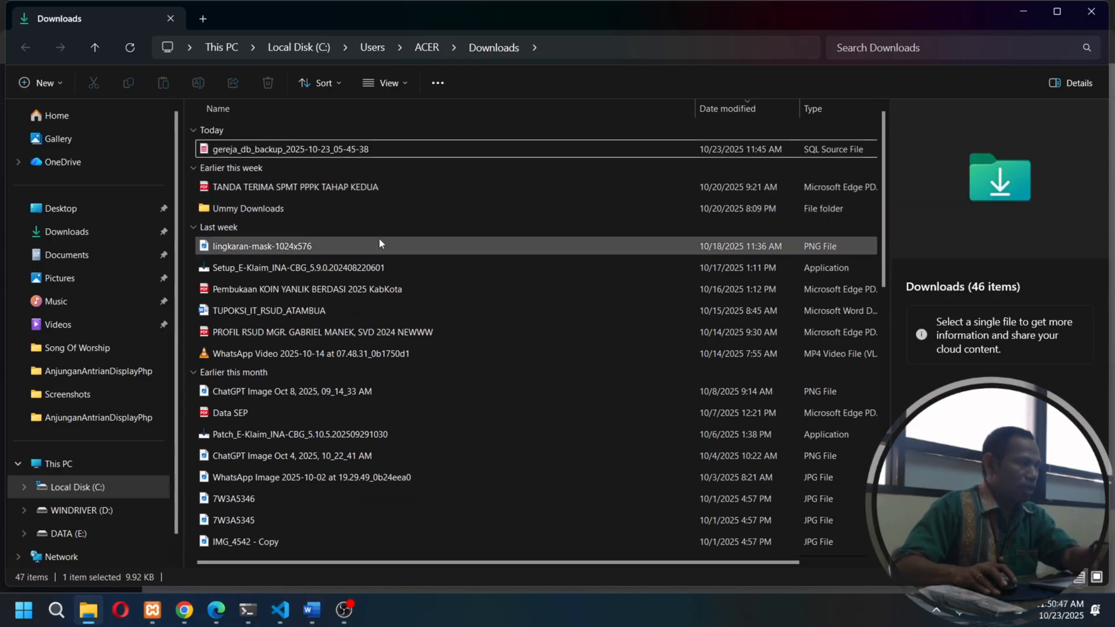
left_click(1091, 12)
- Reopen the import dialog, download a fresh template_jemaat.xlsx, and show it in the Downloads folder
left_click(675, 103)
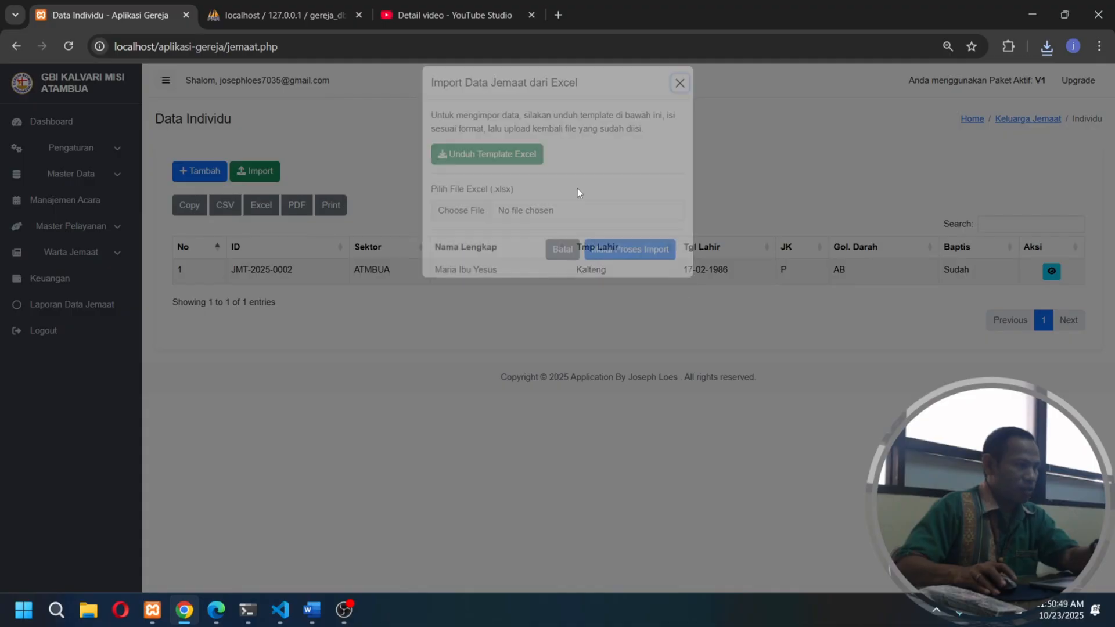
left_click(268, 174)
left_click(488, 167)
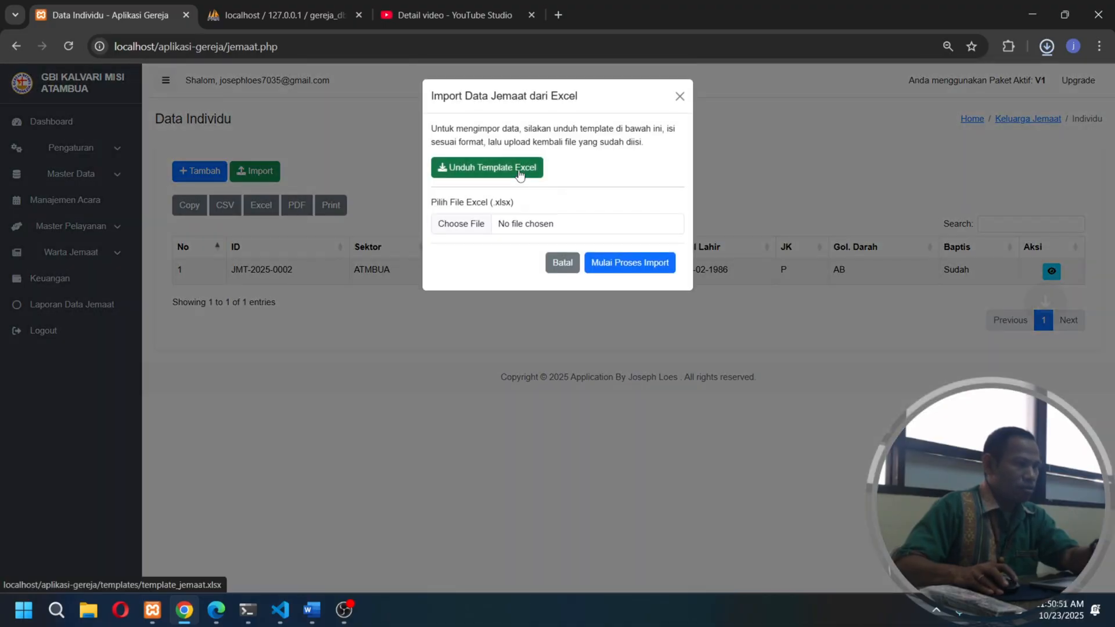
mouse_move(979, 91)
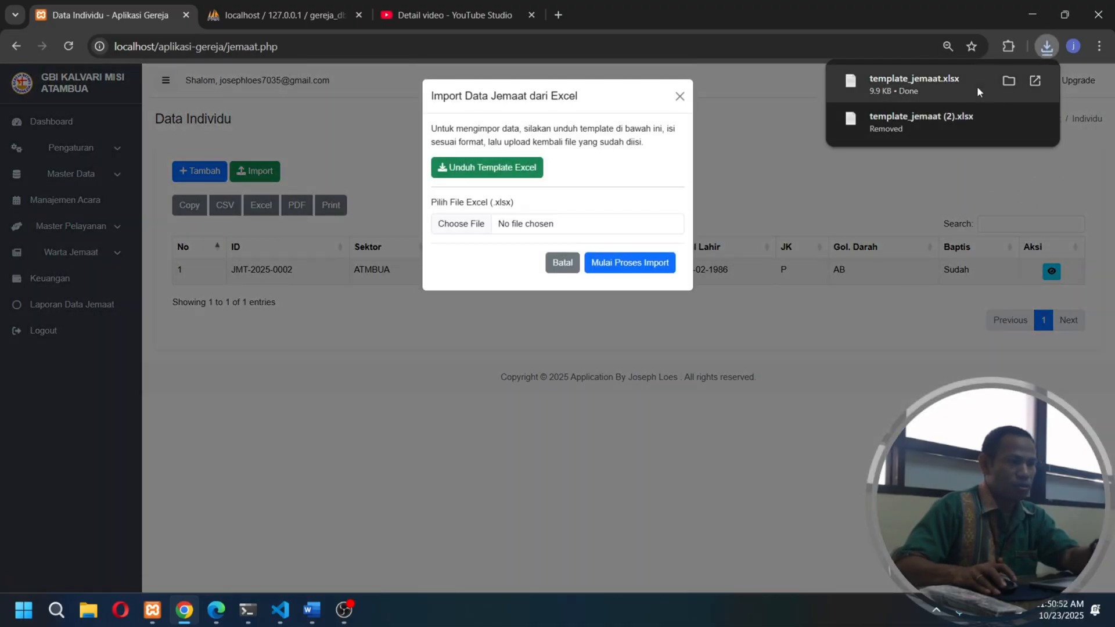
left_click(1009, 81)
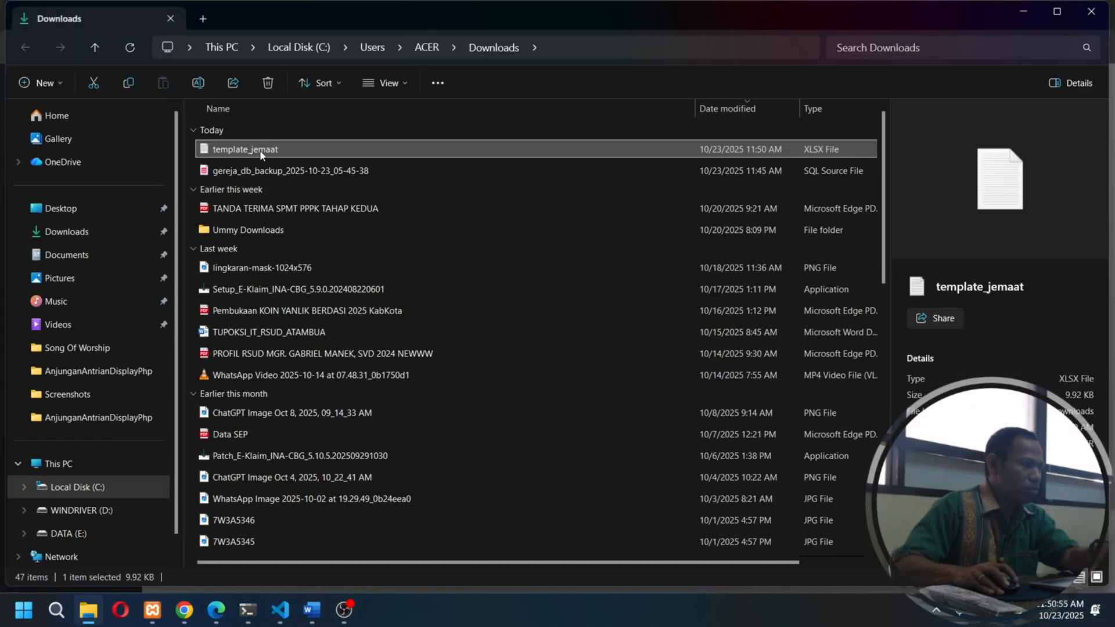
- Open the downloaded template_jemaat file with Excel
right_click(260, 152)
mouse_move(372, 217)
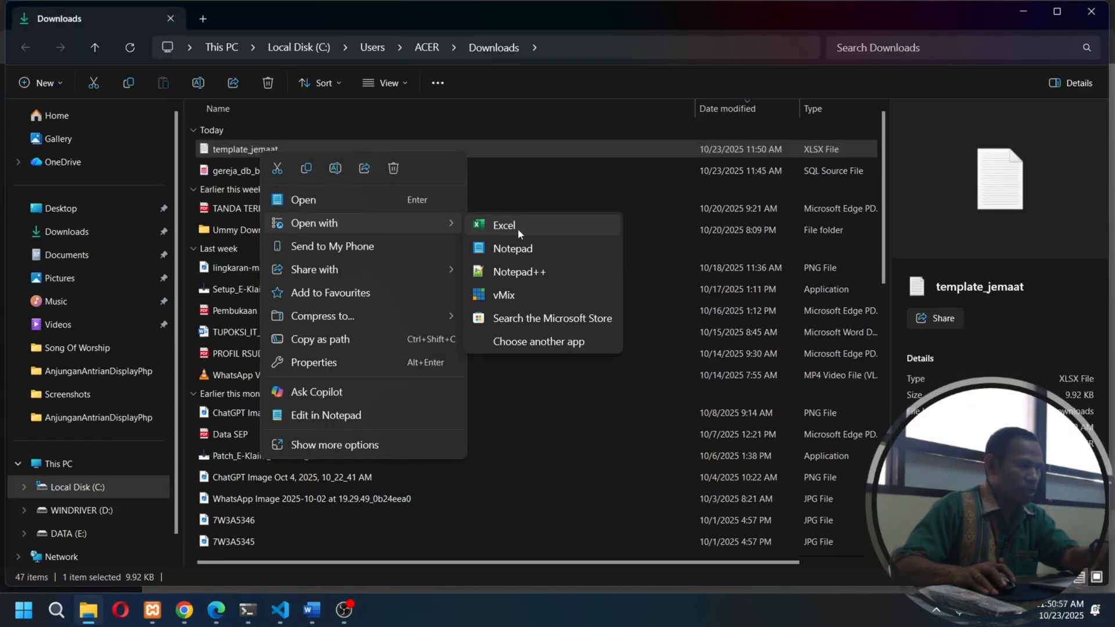
left_click(517, 229)
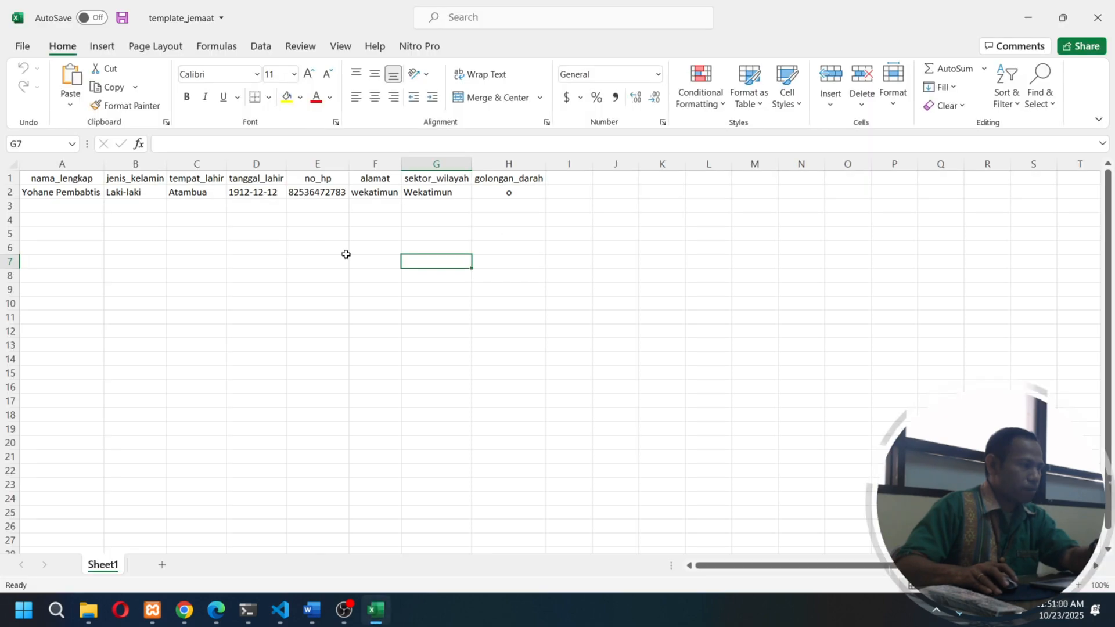
- Examine which member details the template's columns require, from nama_lengkap through golongan_darah
left_click(319, 248)
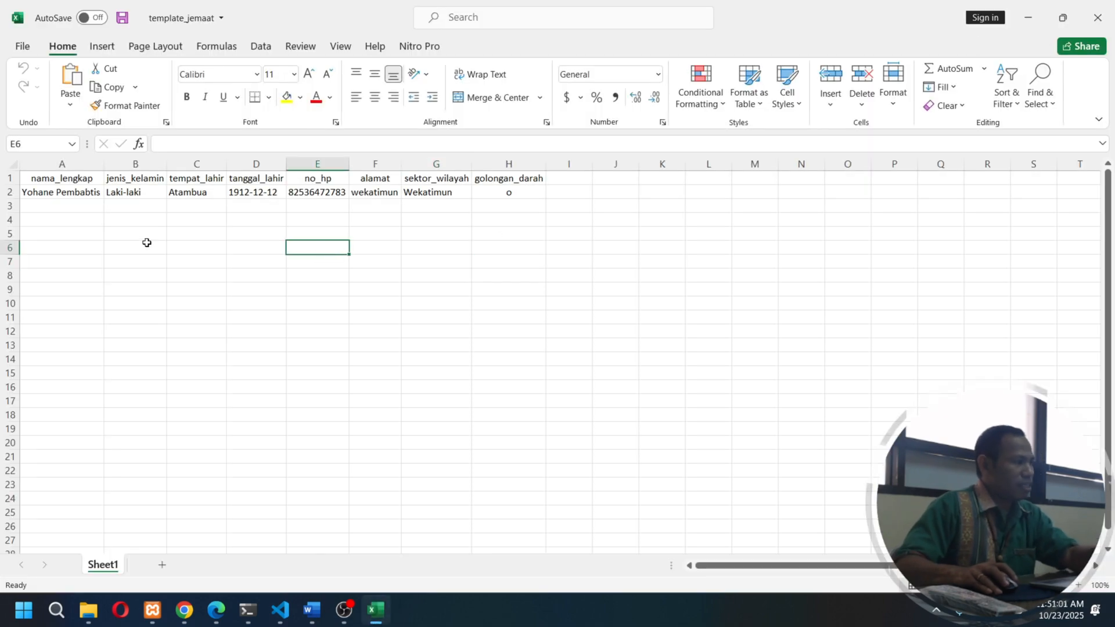
left_click(52, 207)
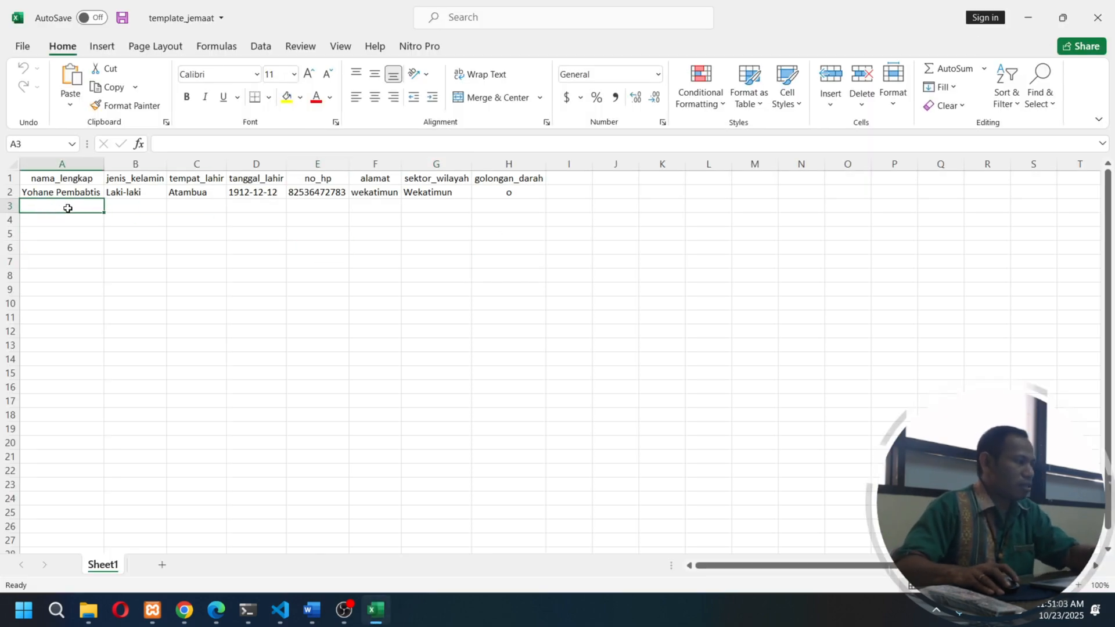
left_click(154, 208)
left_click(194, 208)
left_click(248, 208)
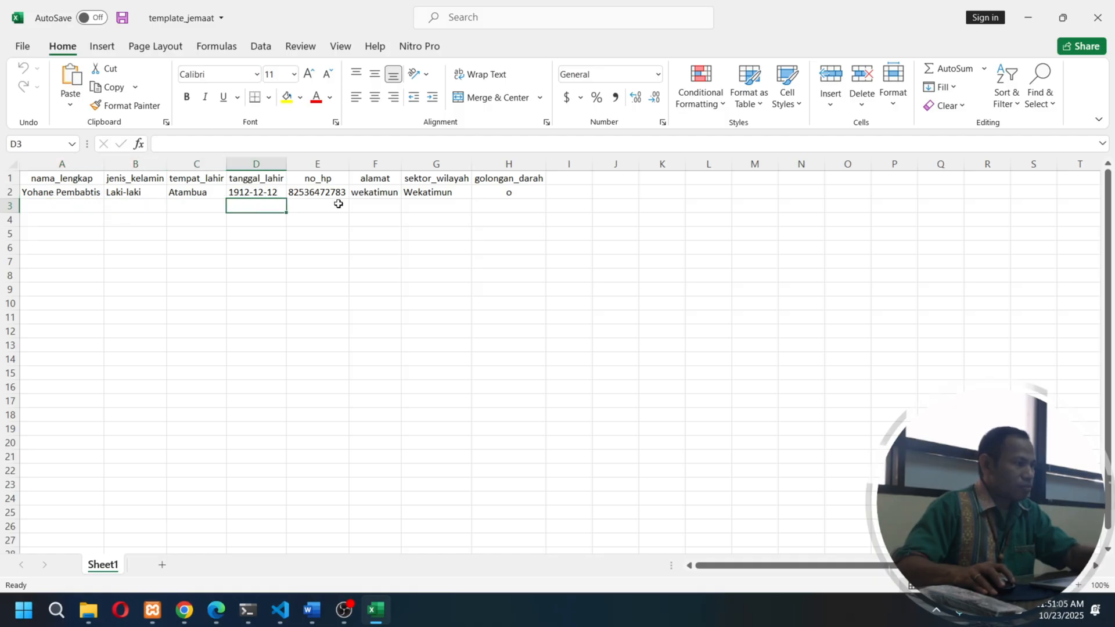
left_click(335, 208)
left_click(383, 208)
left_click(436, 207)
left_click(509, 207)
left_click(477, 218)
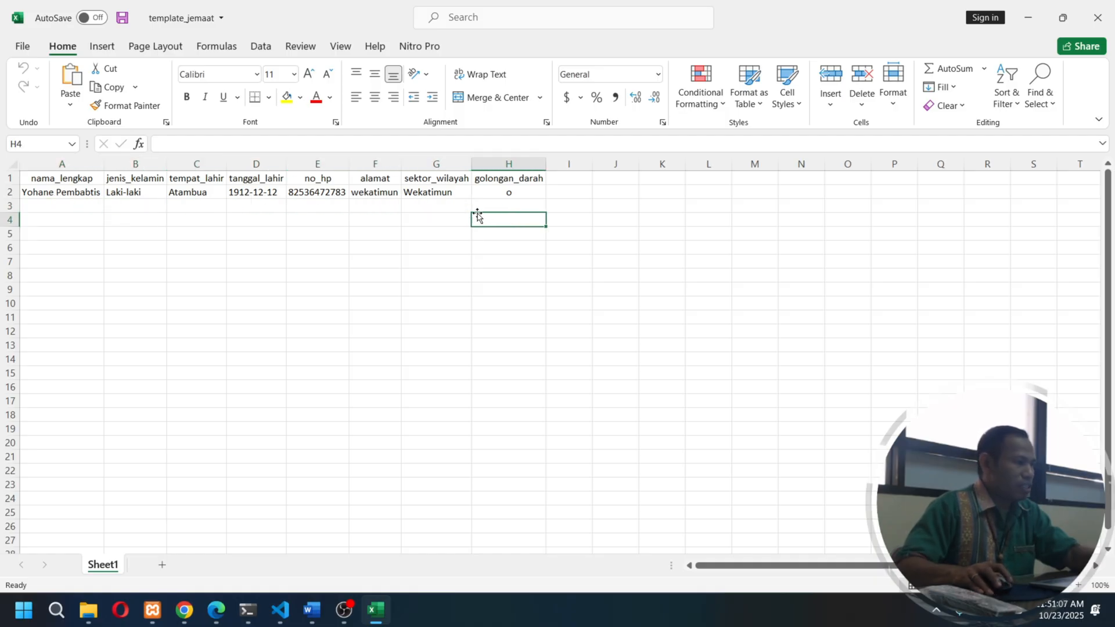
- Look over the empty rows under nama_lengkap that are available for further member entries
left_click(46, 210)
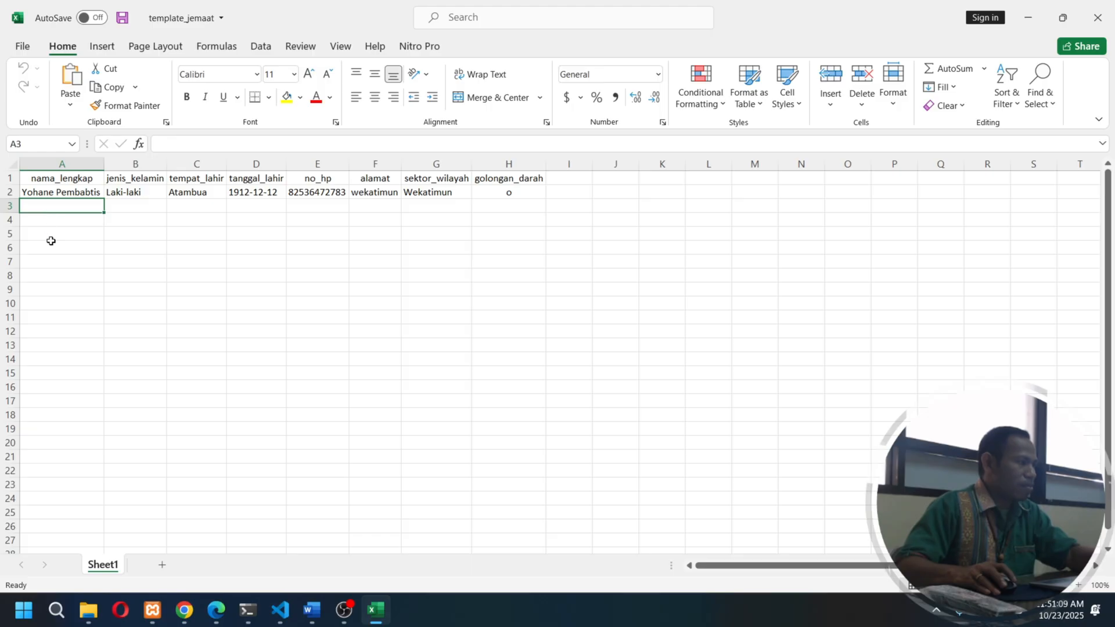
scroll(87, 483, "down", 4)
scroll(141, 346, "up", 4)
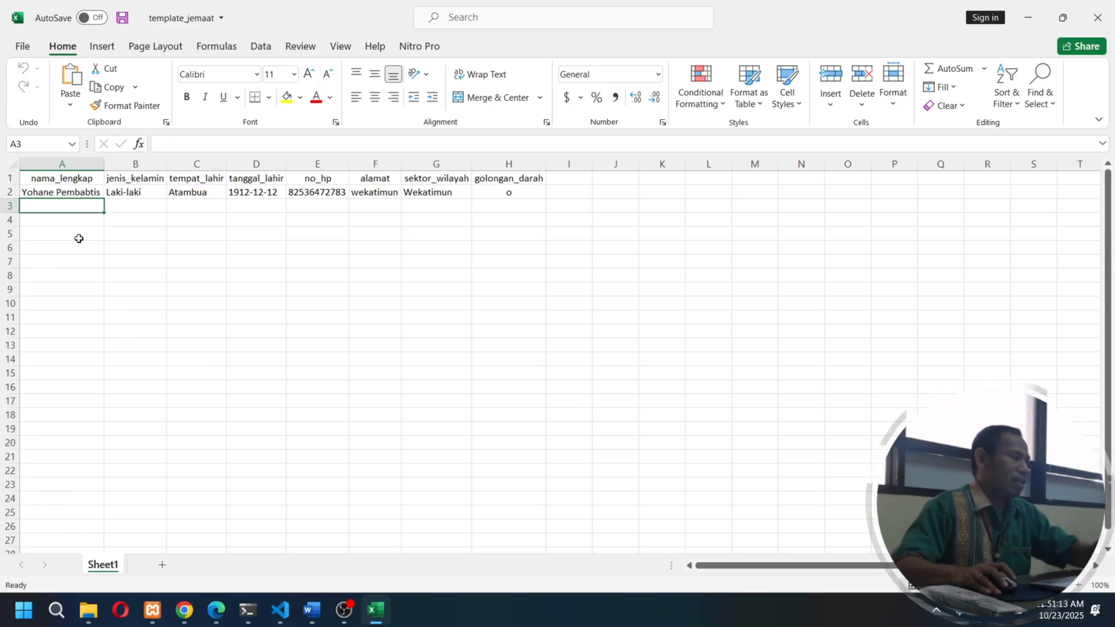
left_click(49, 184)
key("Down")
key("Down")
key("Down")
key("Down")
key("Down")
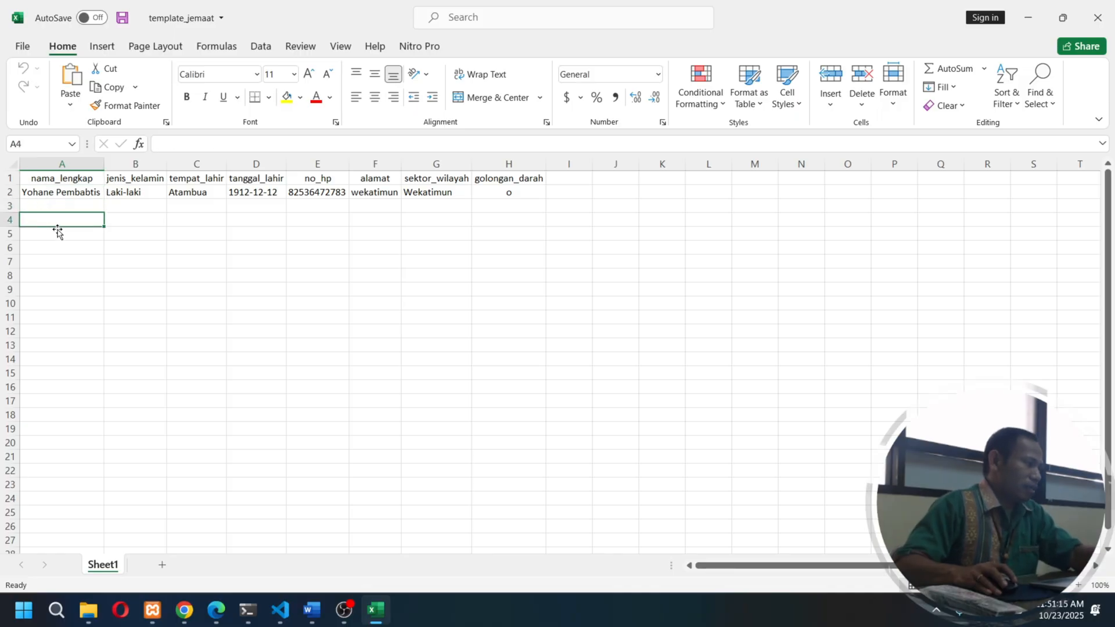
left_click(66, 210)
left_click(67, 224)
left_click(67, 234)
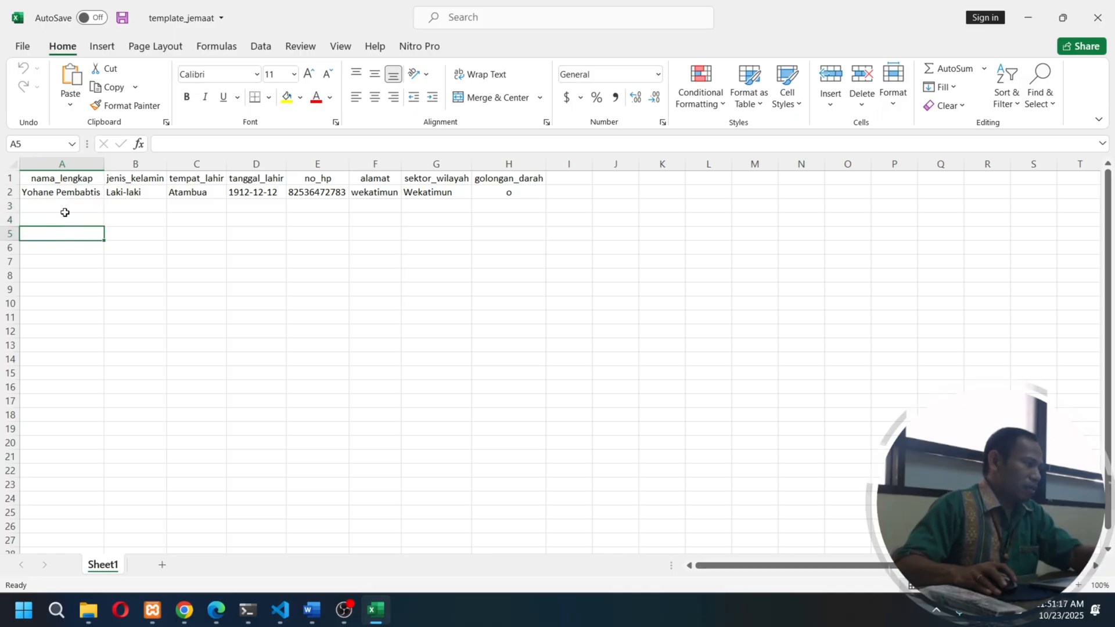
left_click(66, 209)
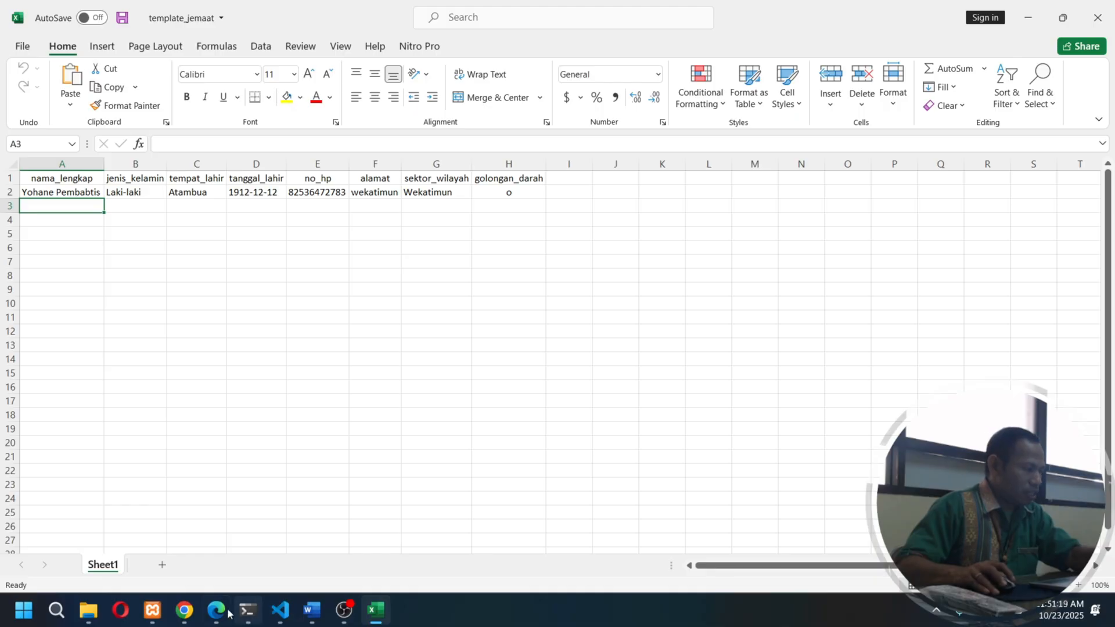
- Switch to Chrome, close the import dialog, and review the existing member's name in the Data Individu list
left_click(186, 611)
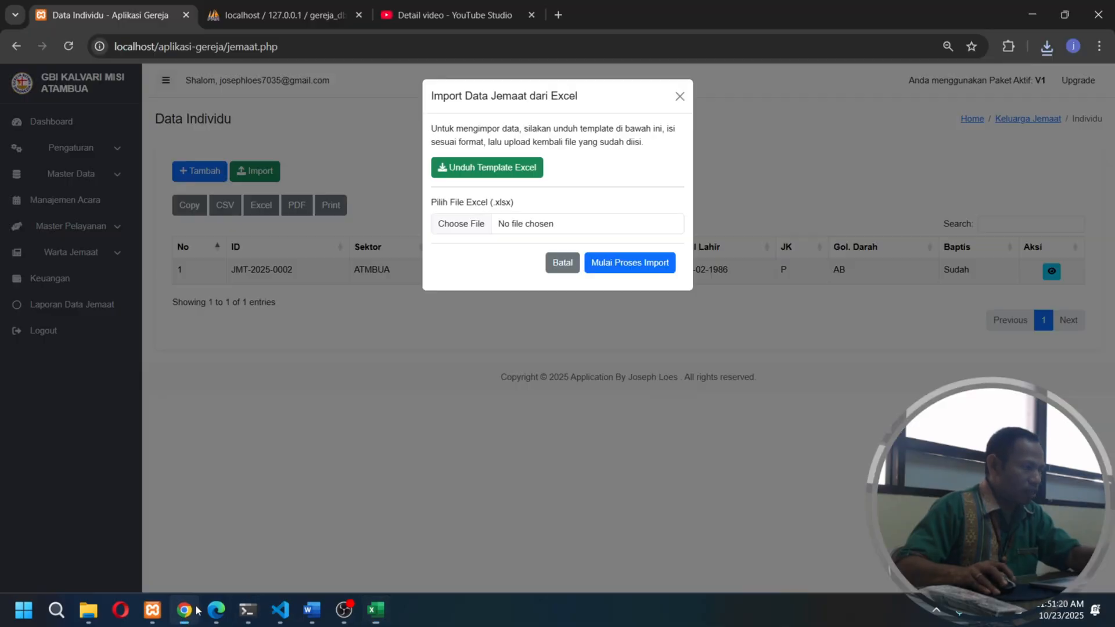
left_click(674, 97)
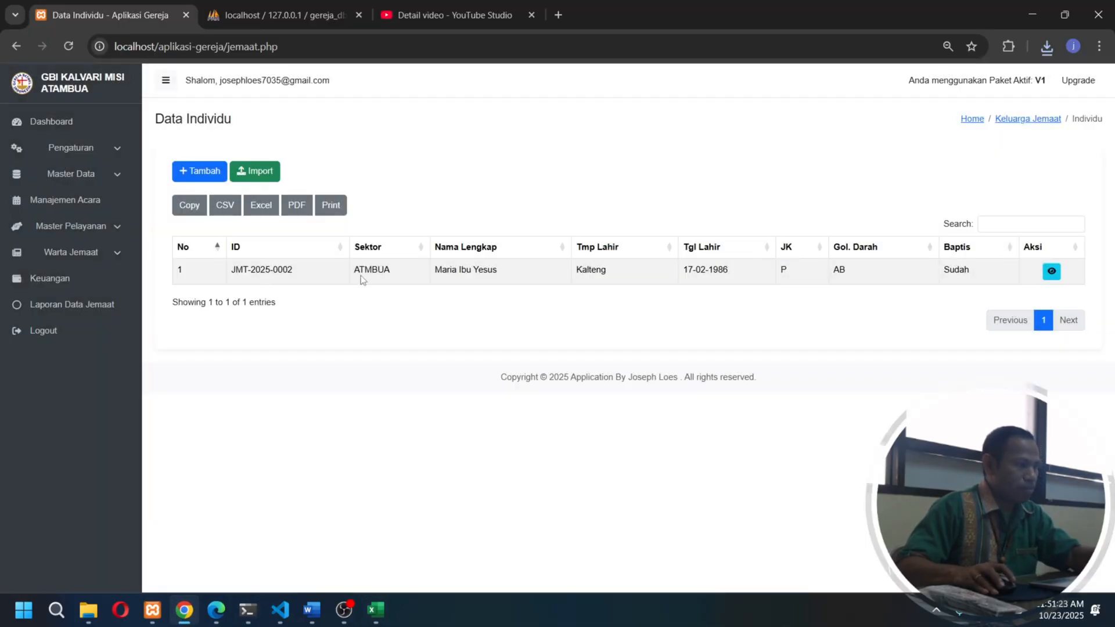
left_click_drag(440, 272, 499, 273)
left_click(504, 279)
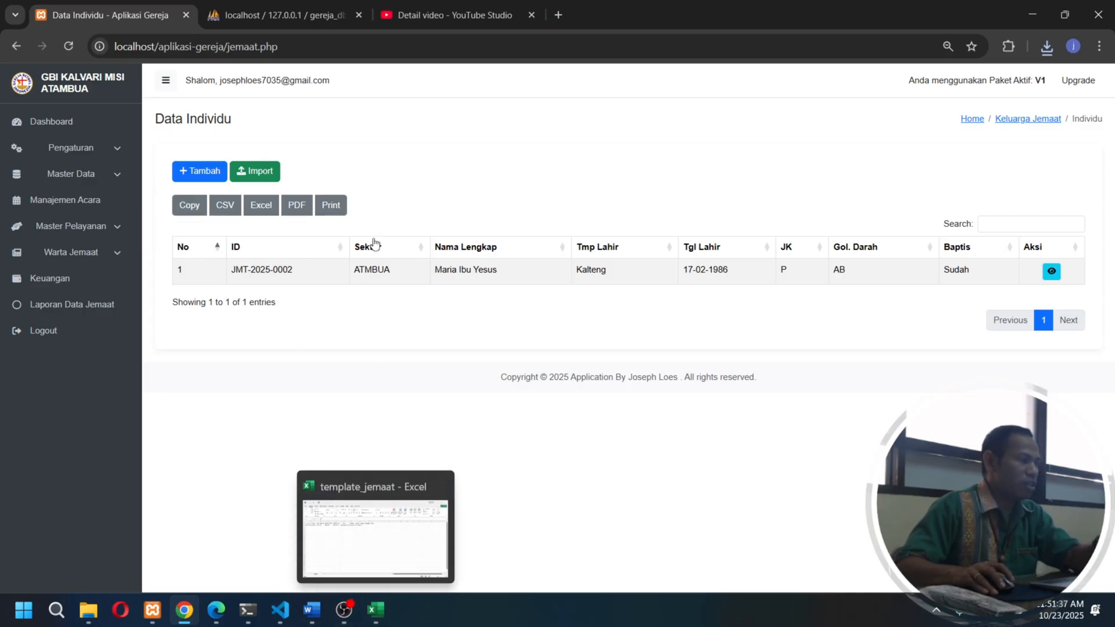
- Switch to the template_jemaat workbook in Excel and select the first empty cell under nama_lengkap
left_click(376, 609)
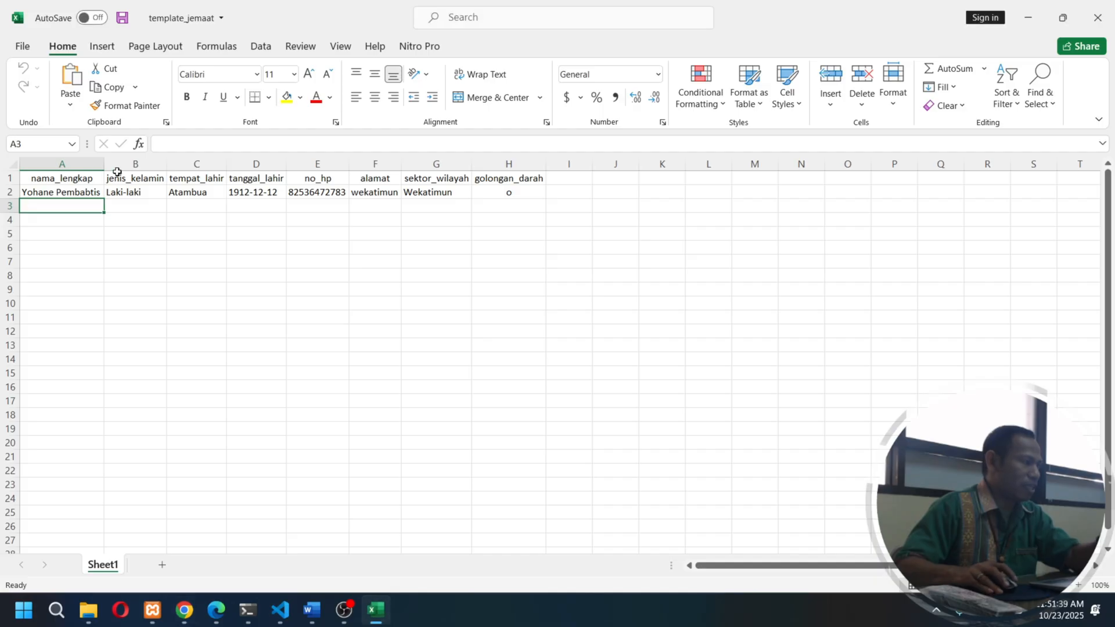
left_click(55, 192)
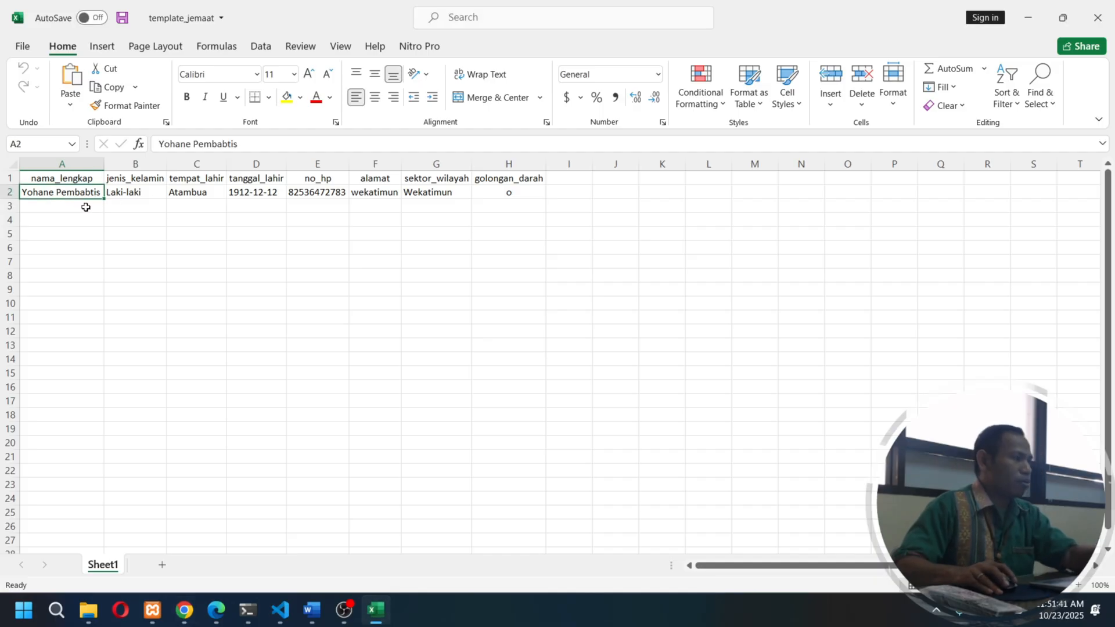
left_click(86, 208)
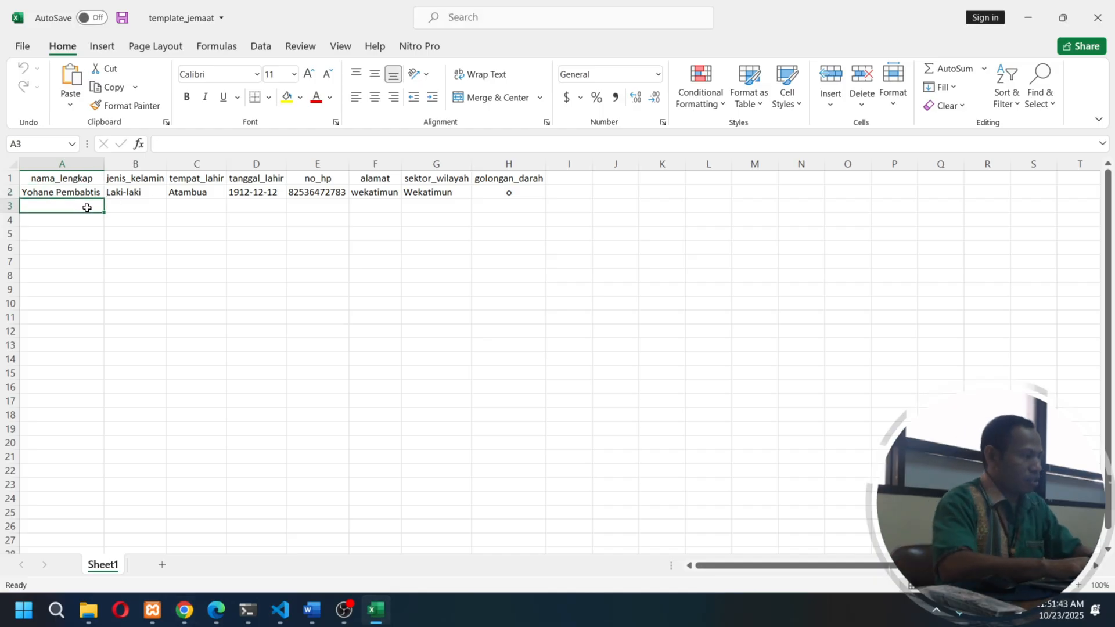
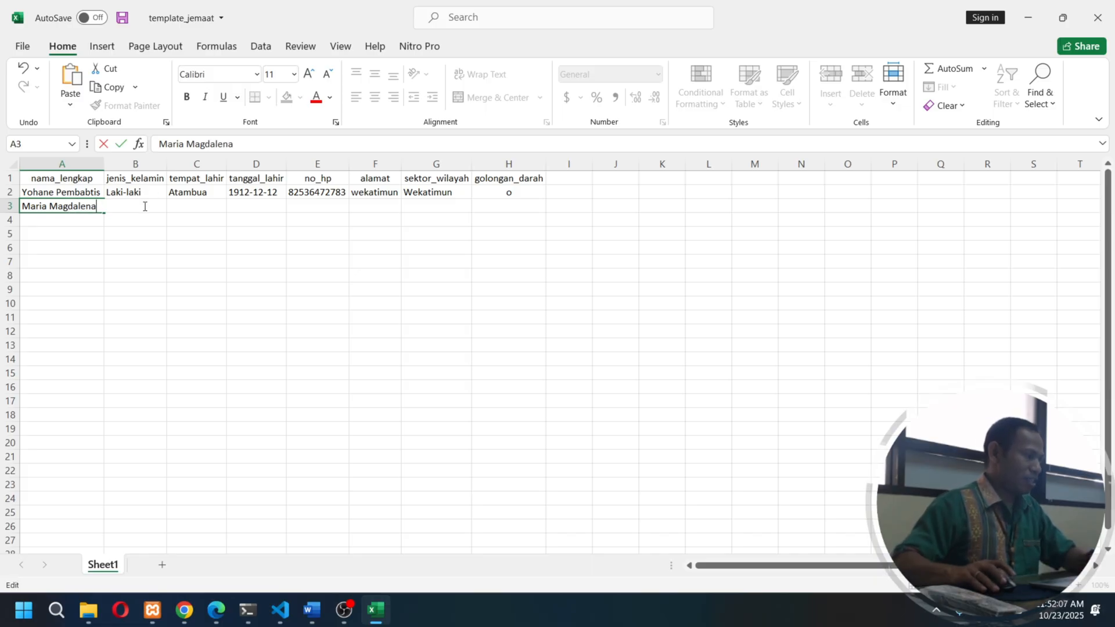
- Enter the new member's full name in row 3, with Perempuan as jenis_kelamin and Kupang as tempat_lahir
left_click(132, 208)
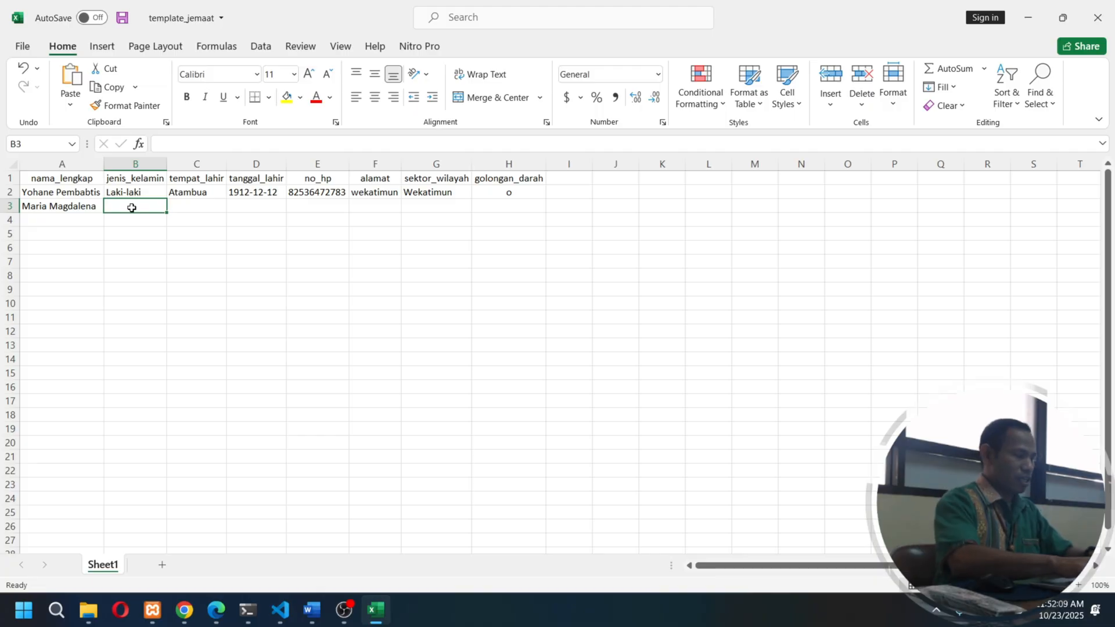
type("Perempuan")
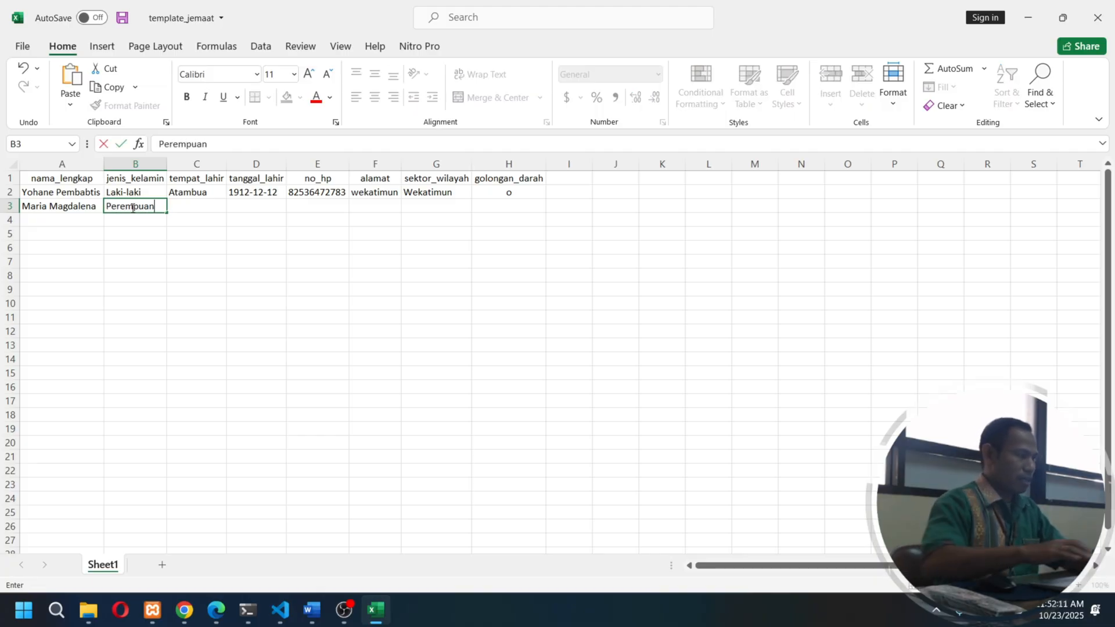
left_click(194, 206)
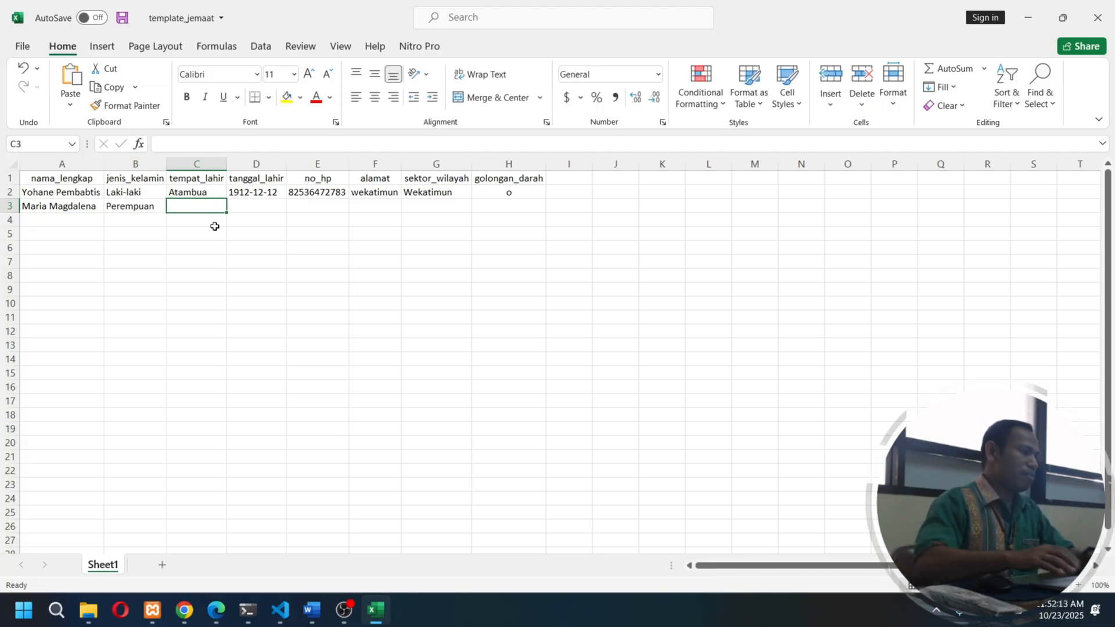
type("Kupang")
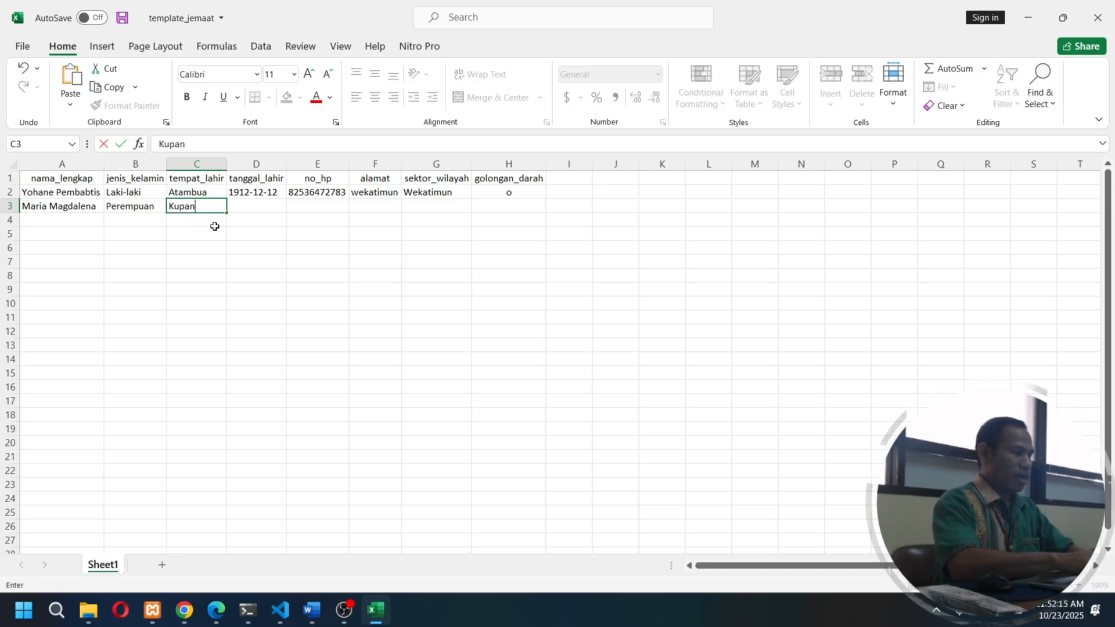
- Enter the member's date of birth under tanggal_lahir in row 3, in year-month-day order
left_click(255, 204)
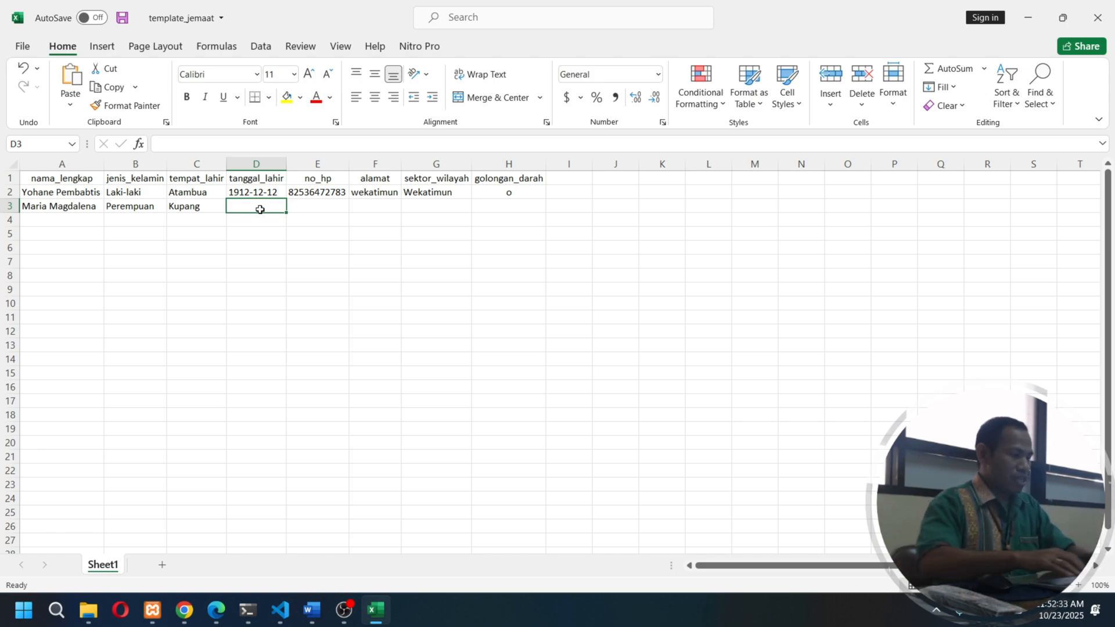
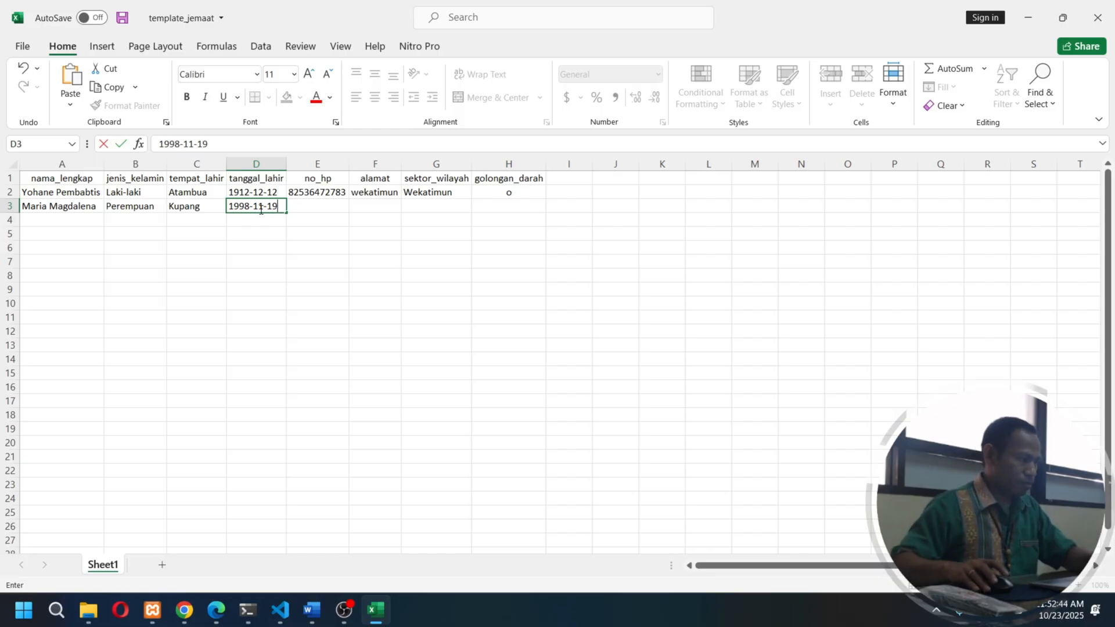
left_click(312, 206)
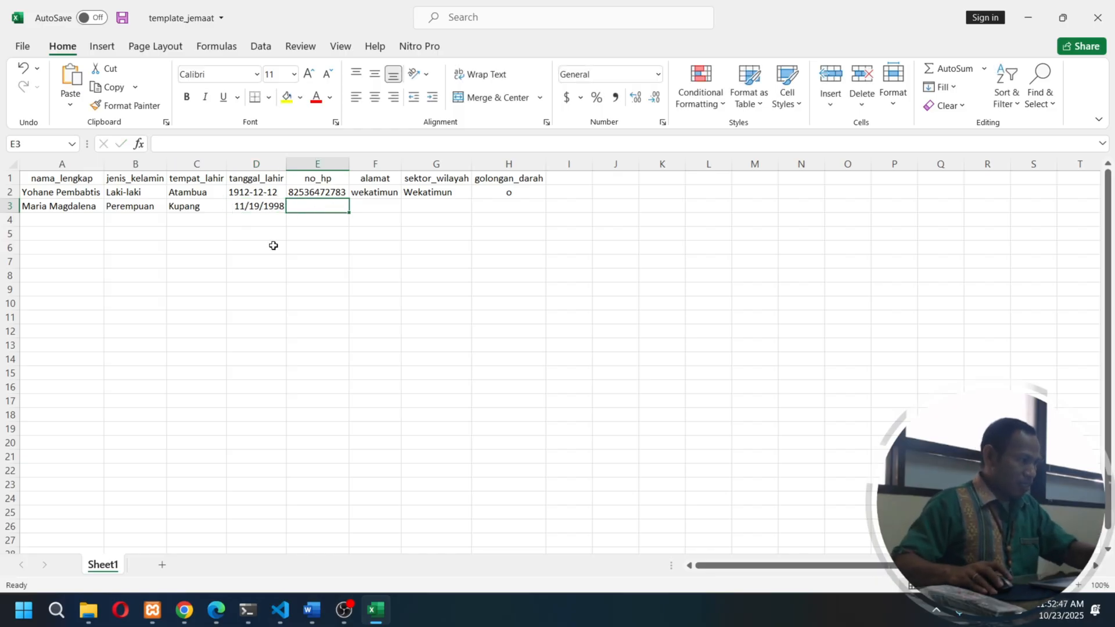
- Format the tanggal_lahir cell in row 3 with the Date type 2012-03-14
left_click(267, 207)
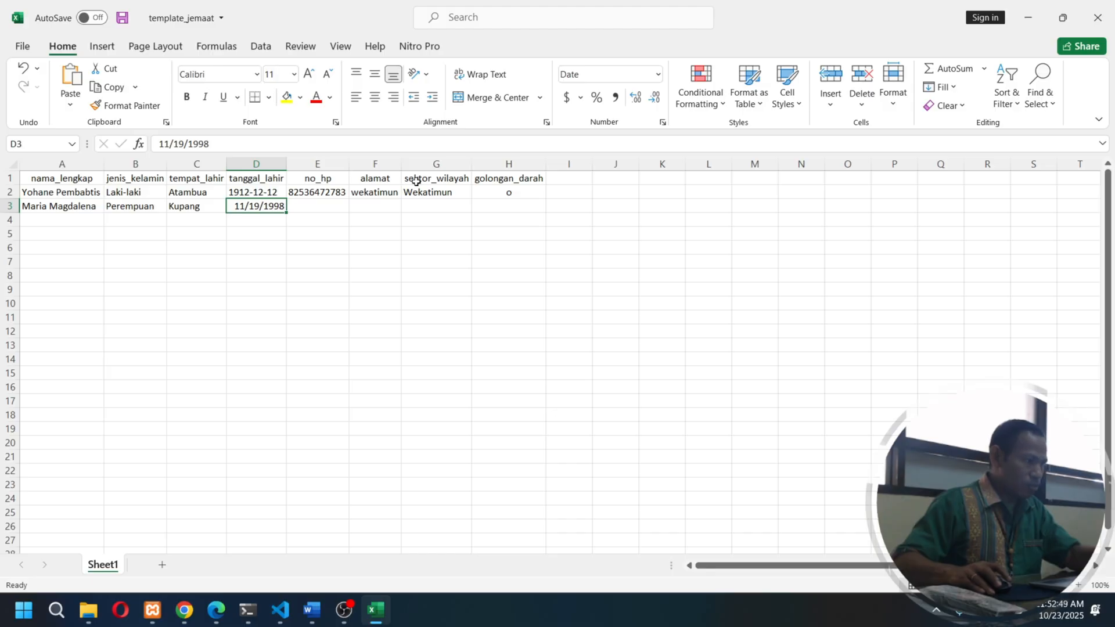
left_click(607, 75)
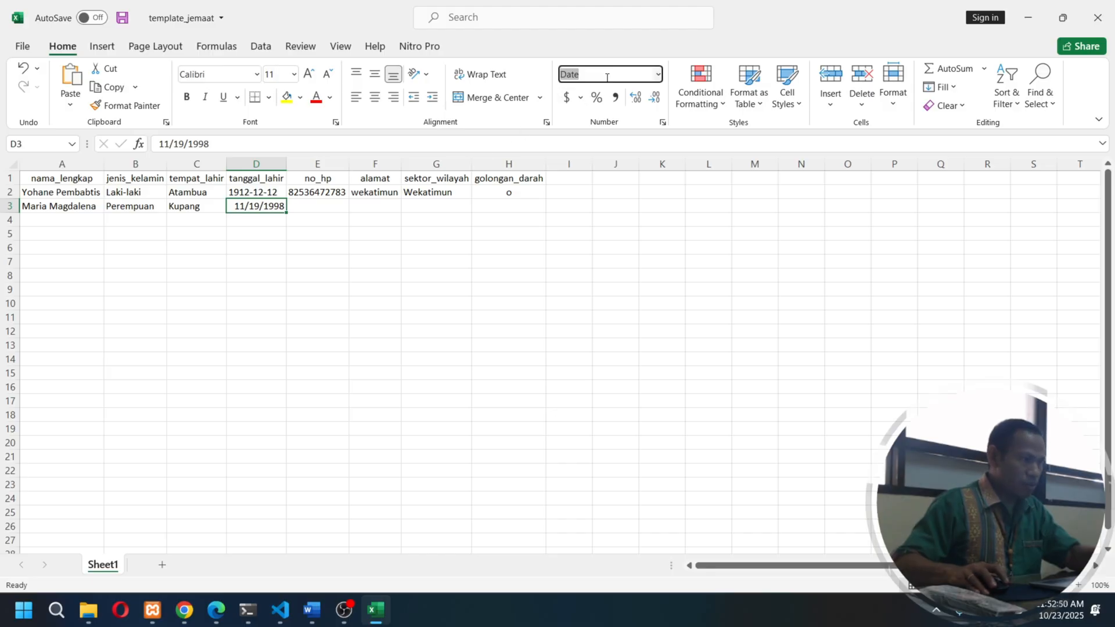
left_click(657, 76)
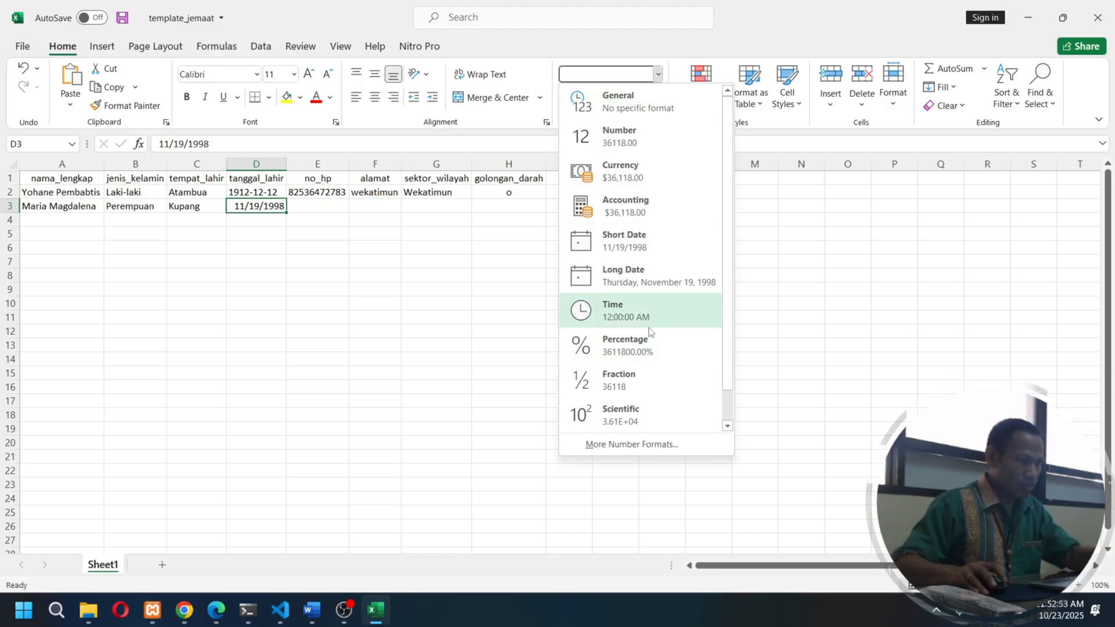
left_click(636, 244)
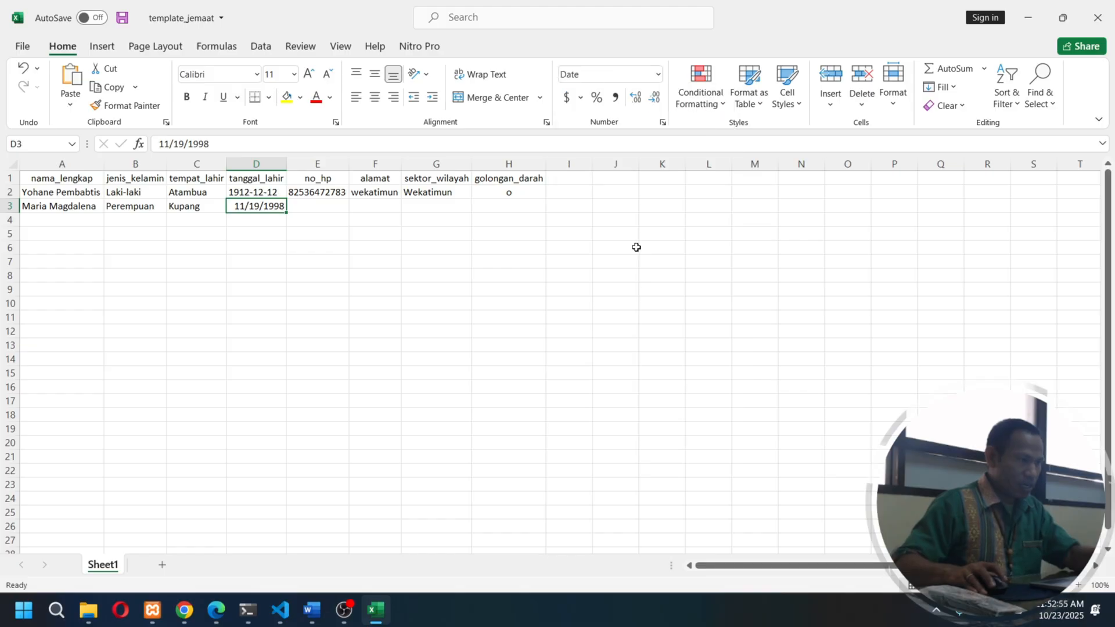
left_click(659, 76)
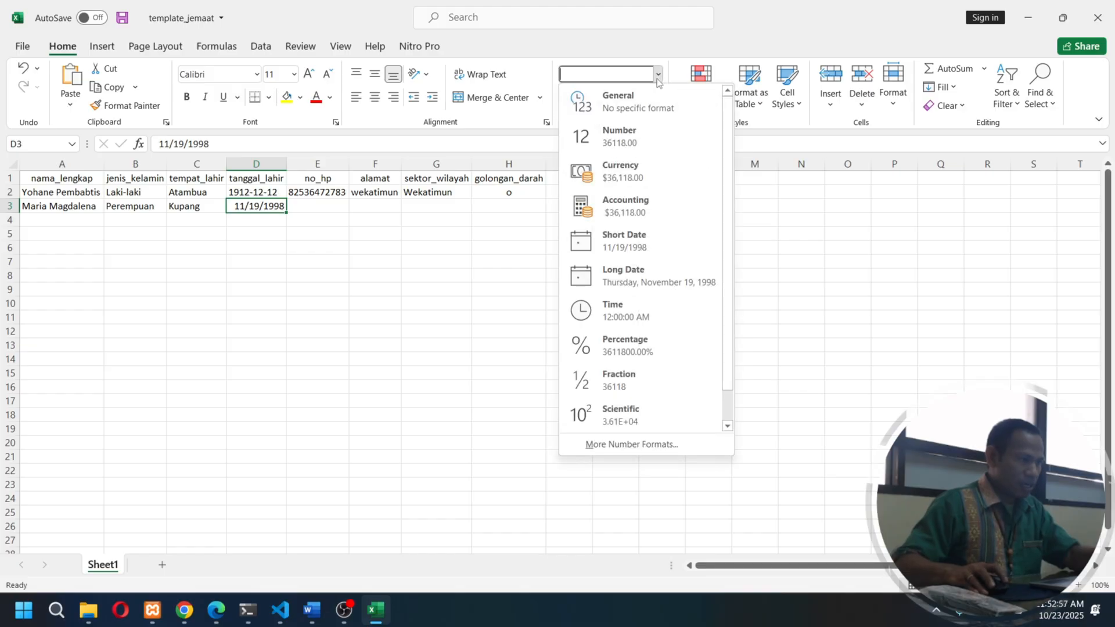
left_click(645, 445)
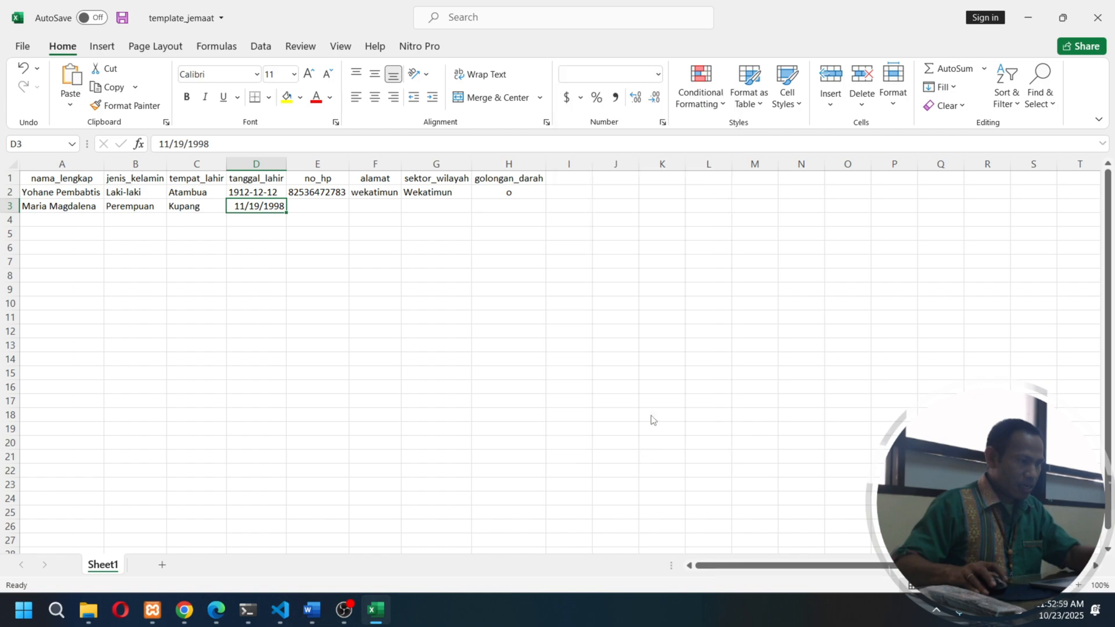
left_click(498, 235)
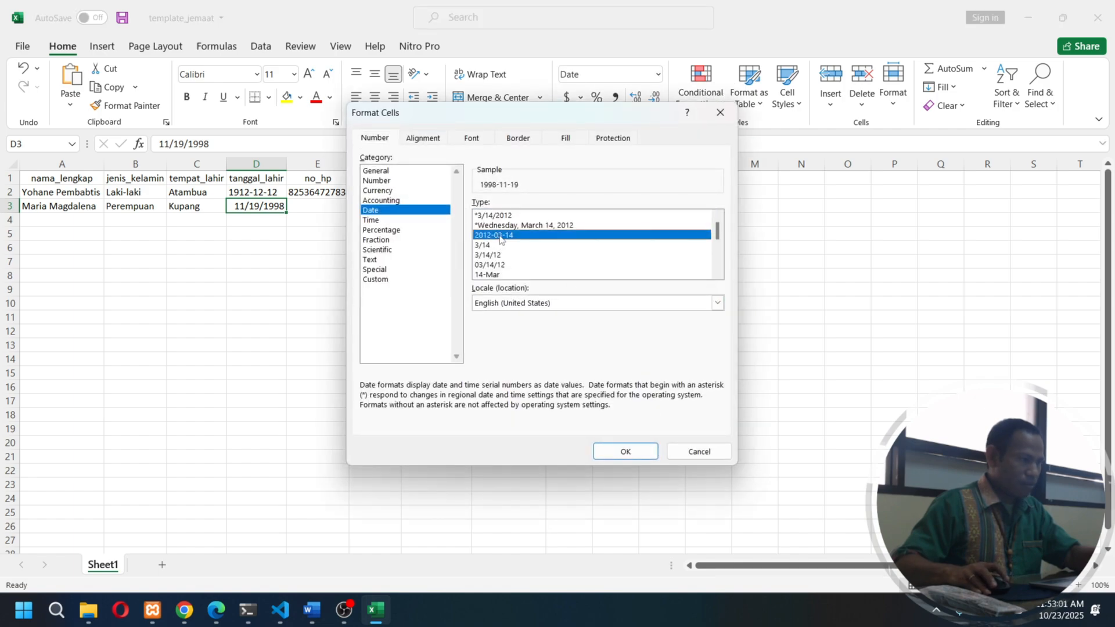
left_click(626, 452)
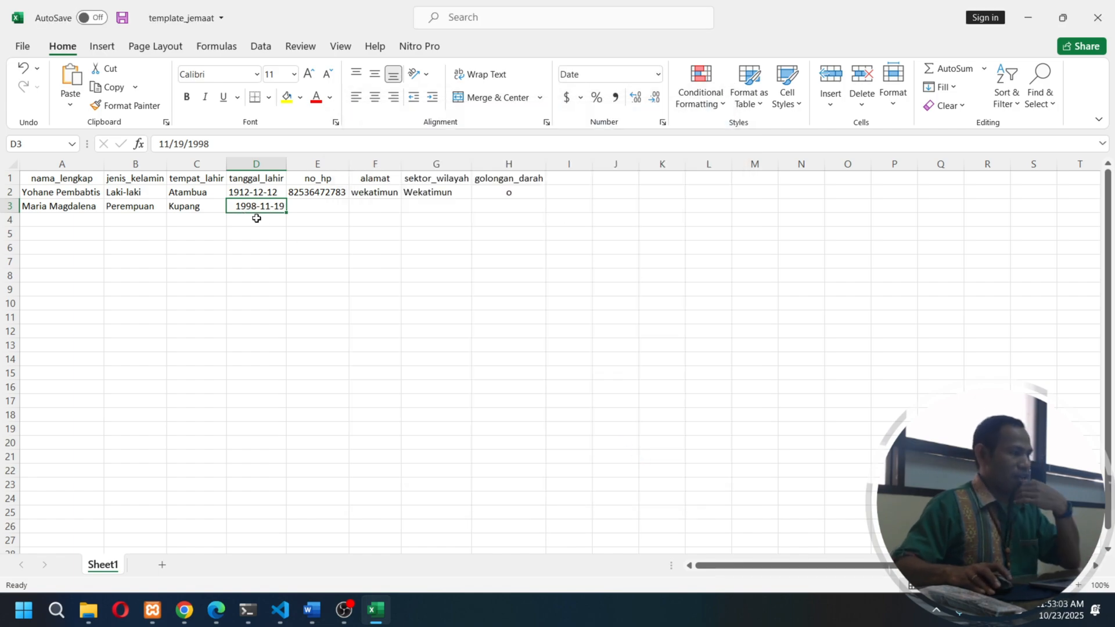
- Fill in the member's phone number under no_hp and the address under alamat in row 3
left_click(315, 213)
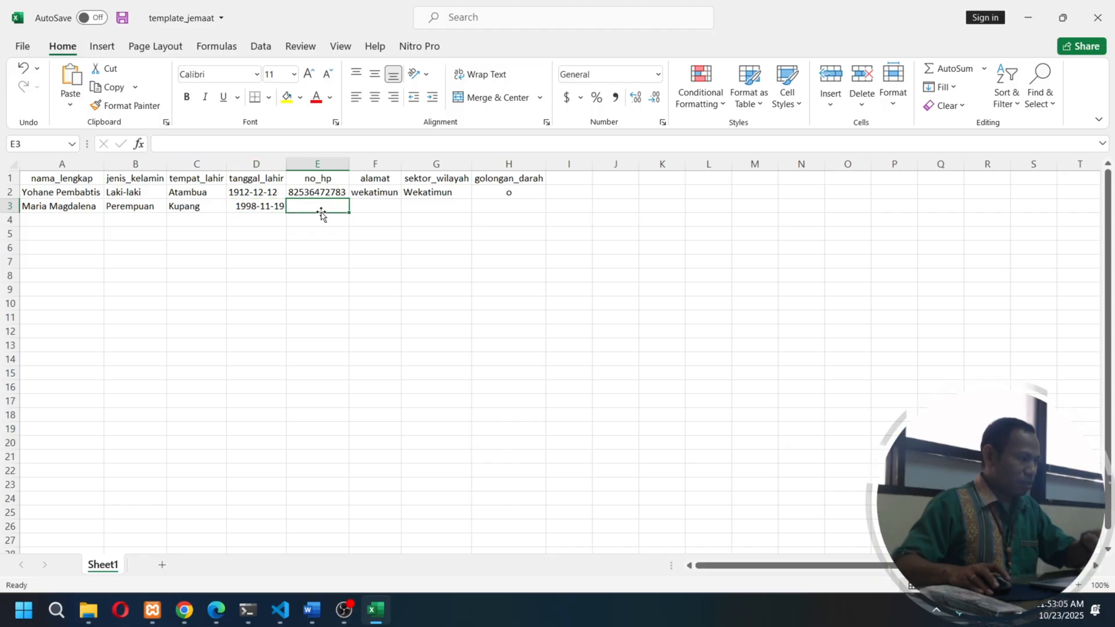
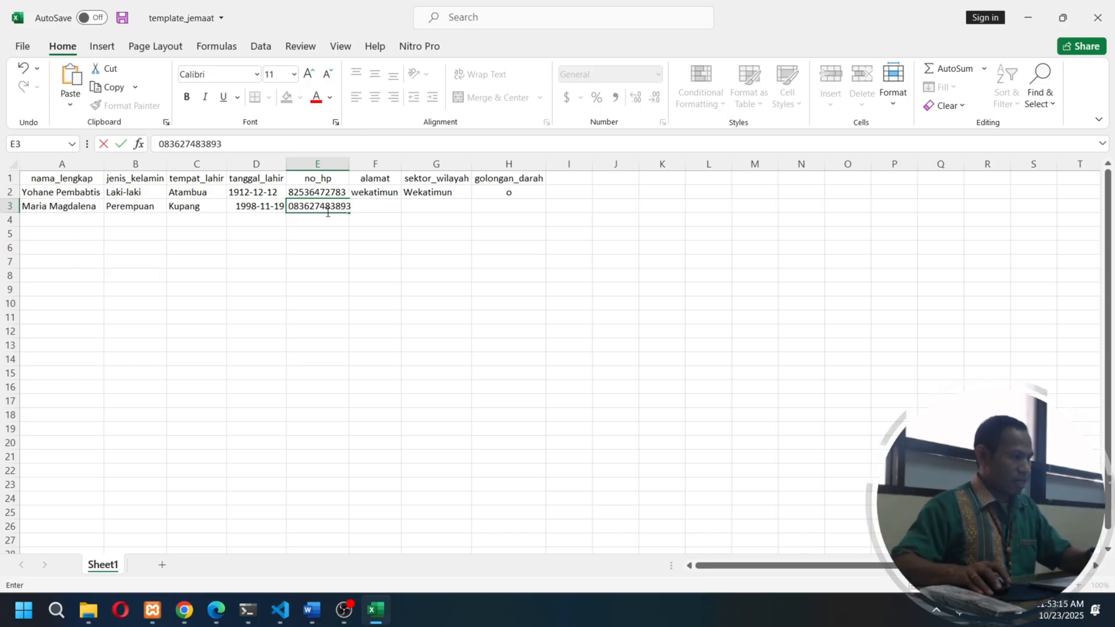
key("Tab")
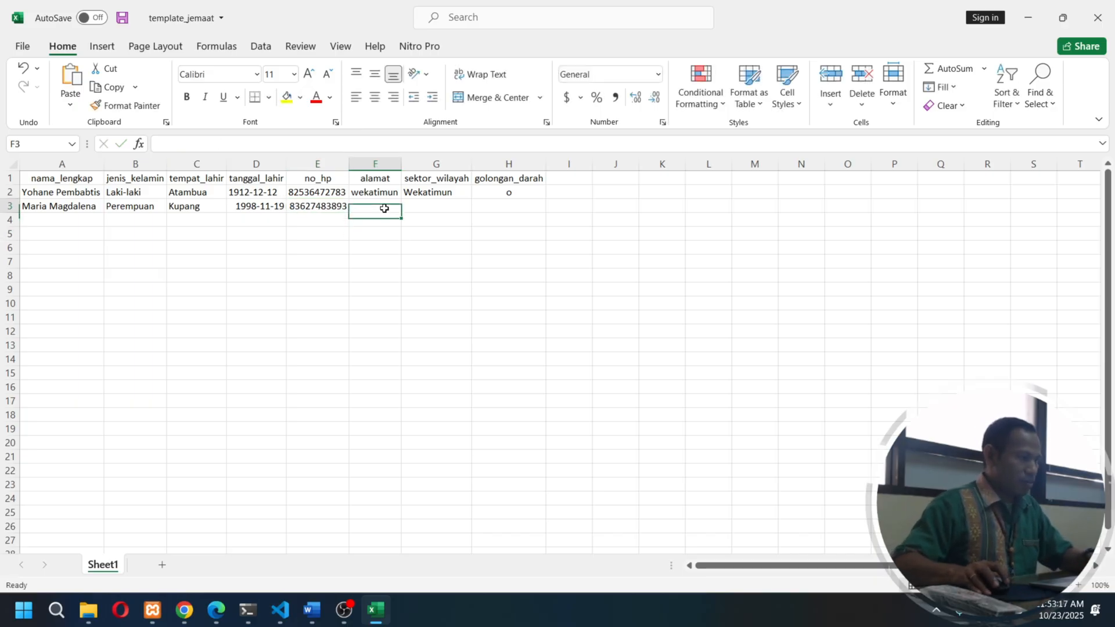
type("Kupang")
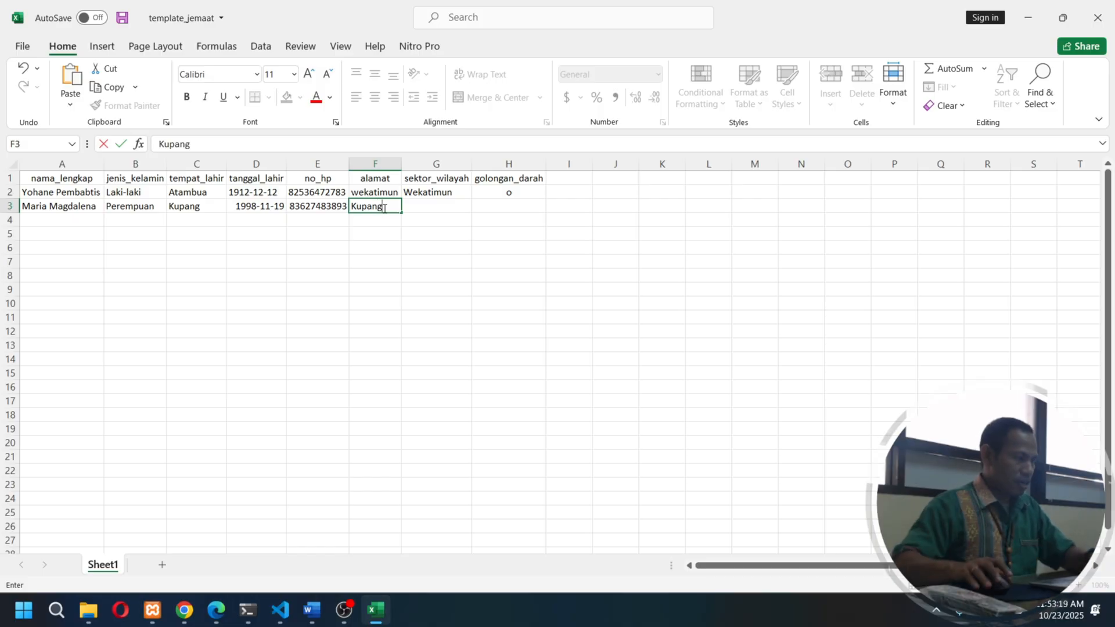
- Set the member's sektor_wilayah to Manulai II and golongan_darah to A in row 3
left_click(426, 208)
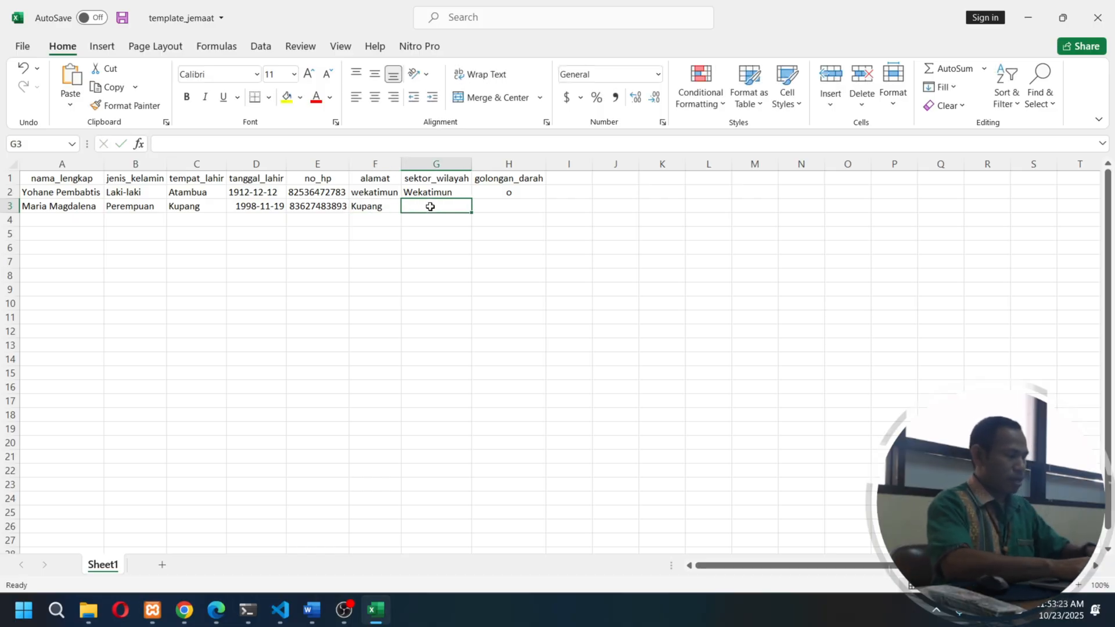
type("Manulai II")
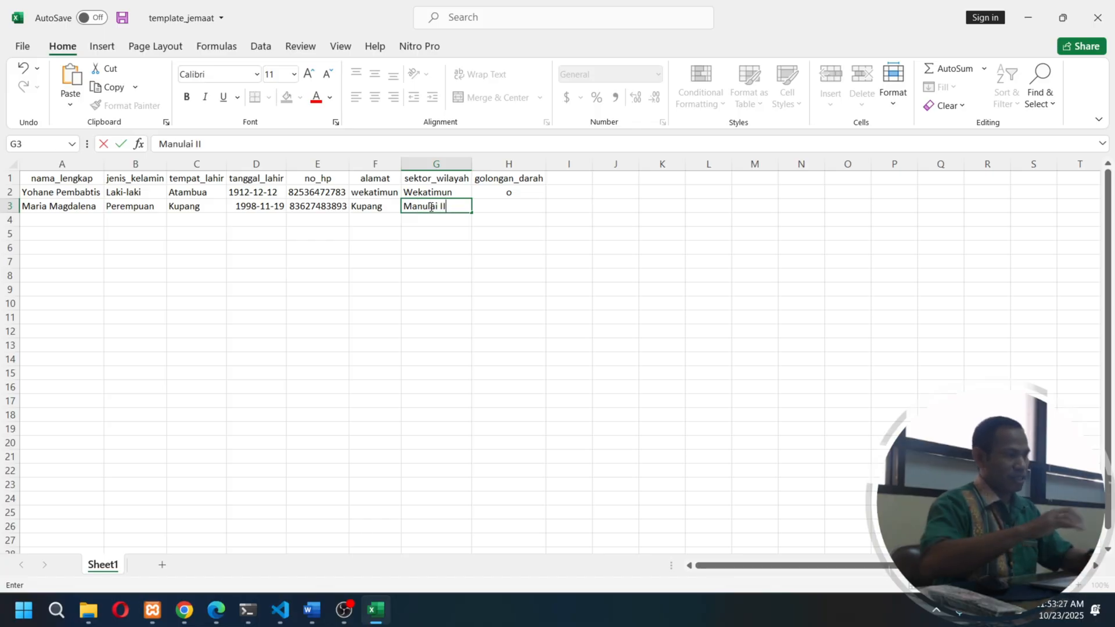
left_click(511, 208)
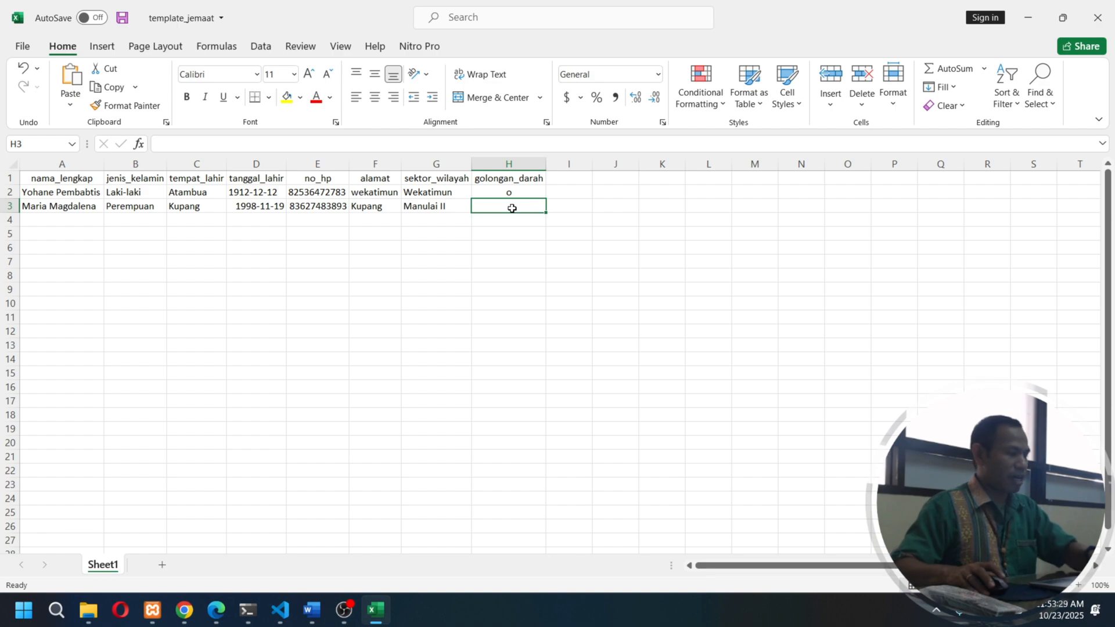
type("A")
left_click(492, 237)
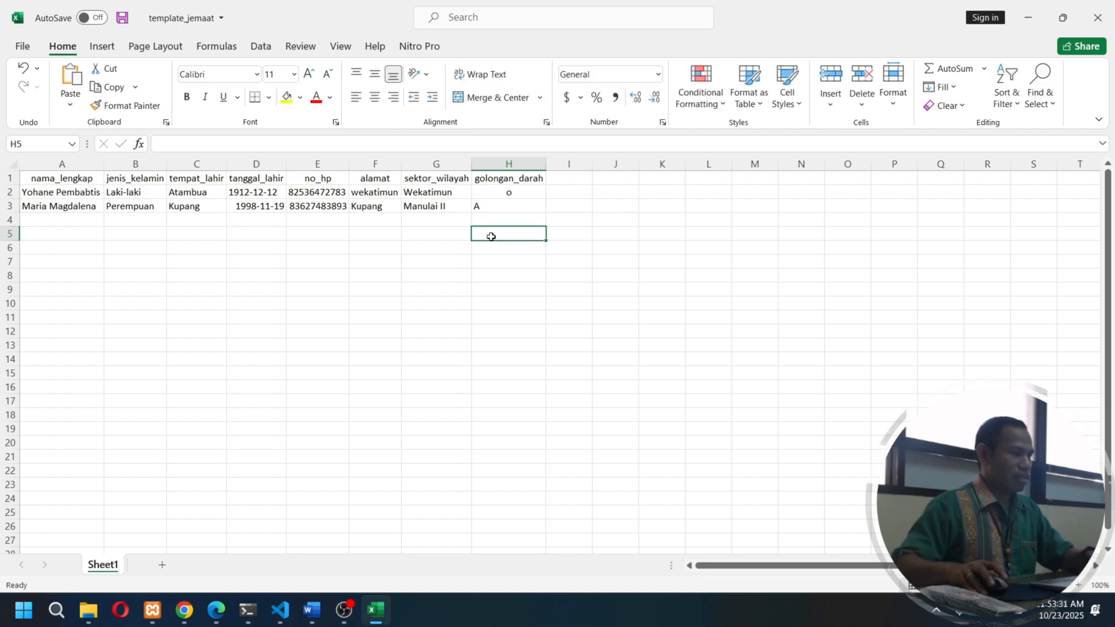
left_click(64, 219)
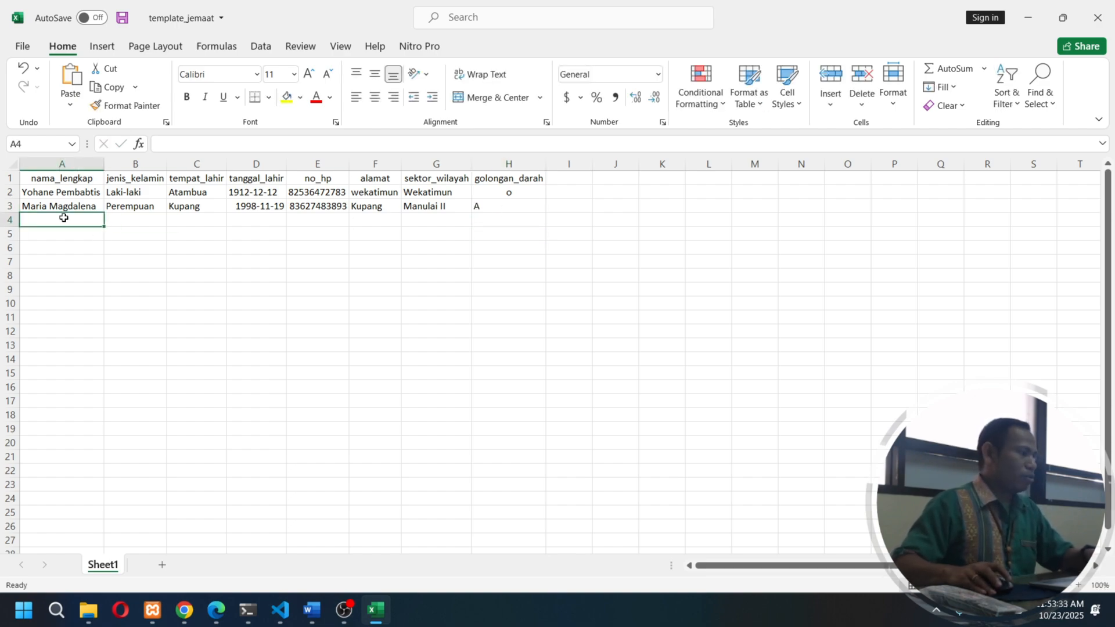
left_click(68, 232)
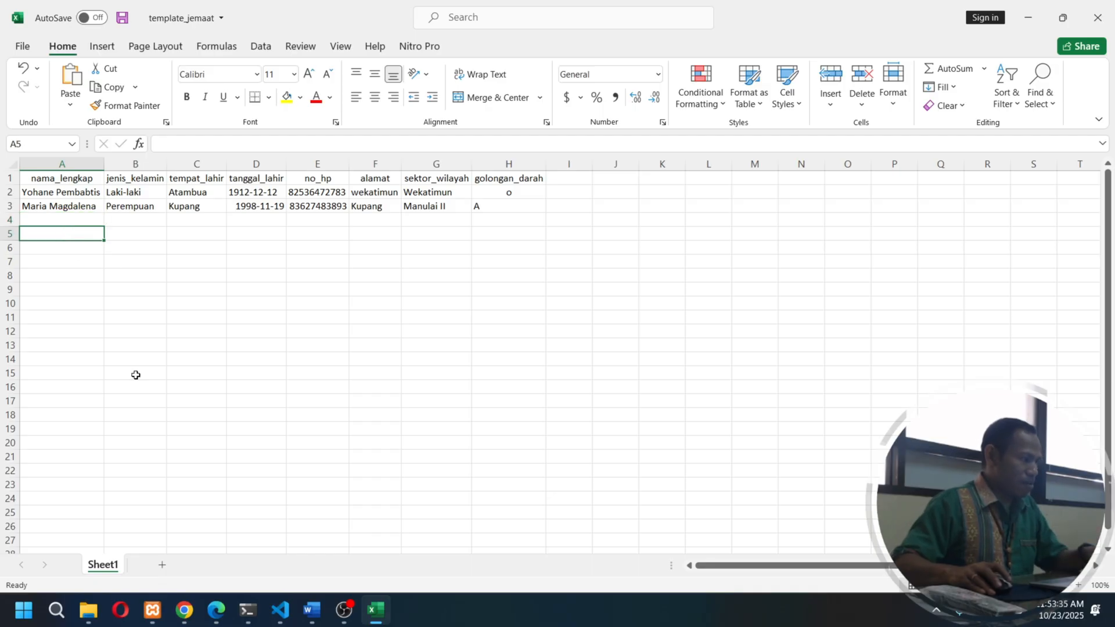
left_click(73, 220)
left_click(73, 244)
left_click(72, 238)
left_click(72, 244)
left_click(71, 321)
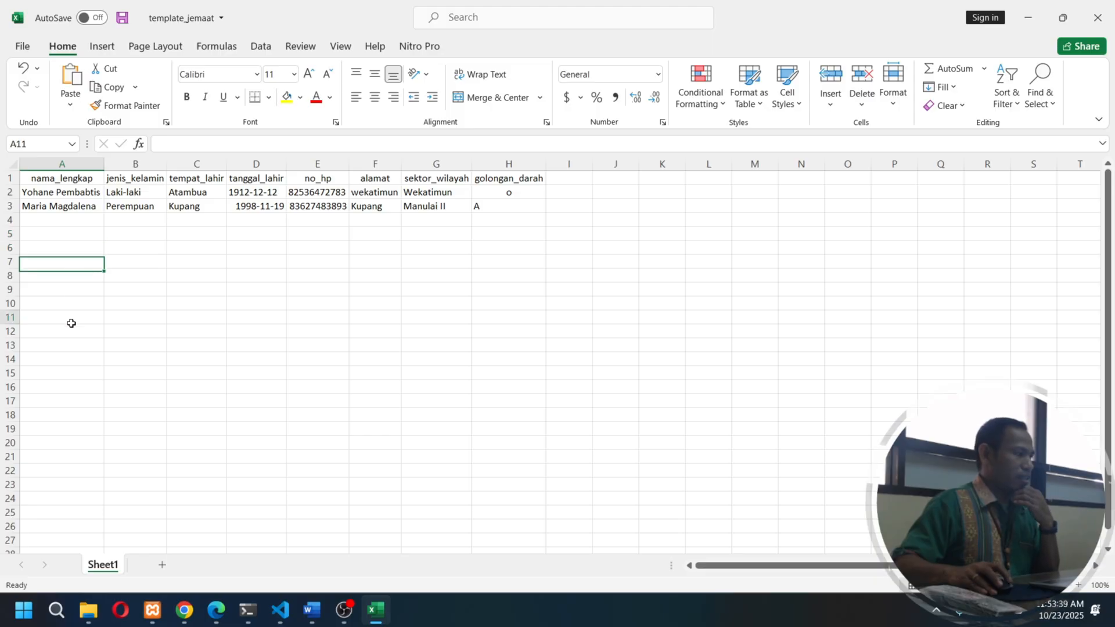
left_click(70, 456)
left_click(70, 512)
left_click(71, 540)
left_click(75, 359)
left_click(75, 247)
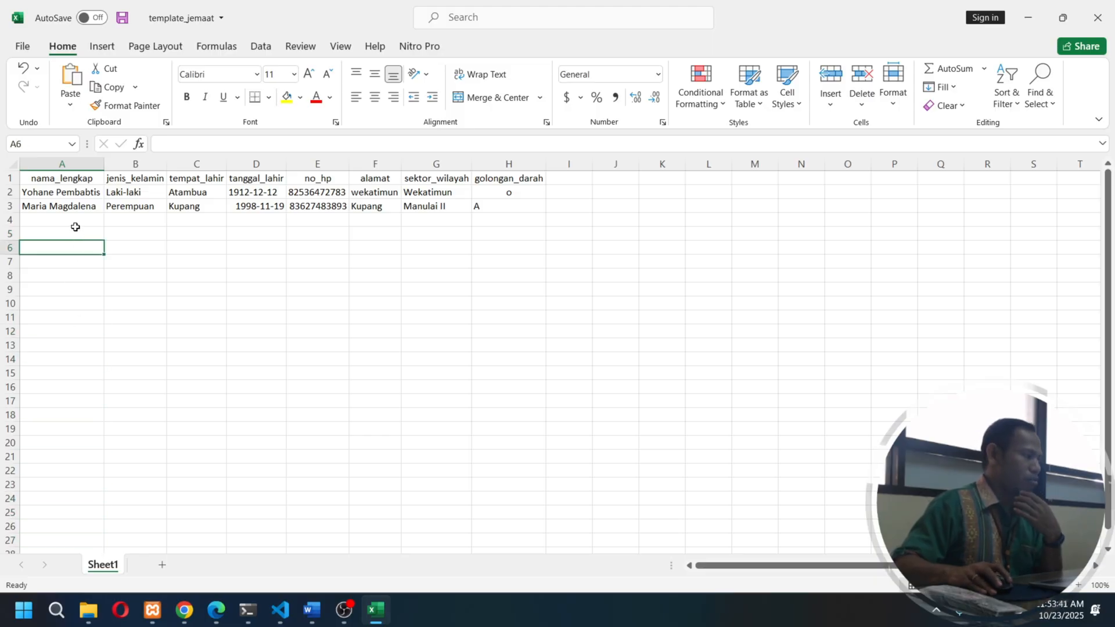
left_click(75, 232)
left_click(112, 289)
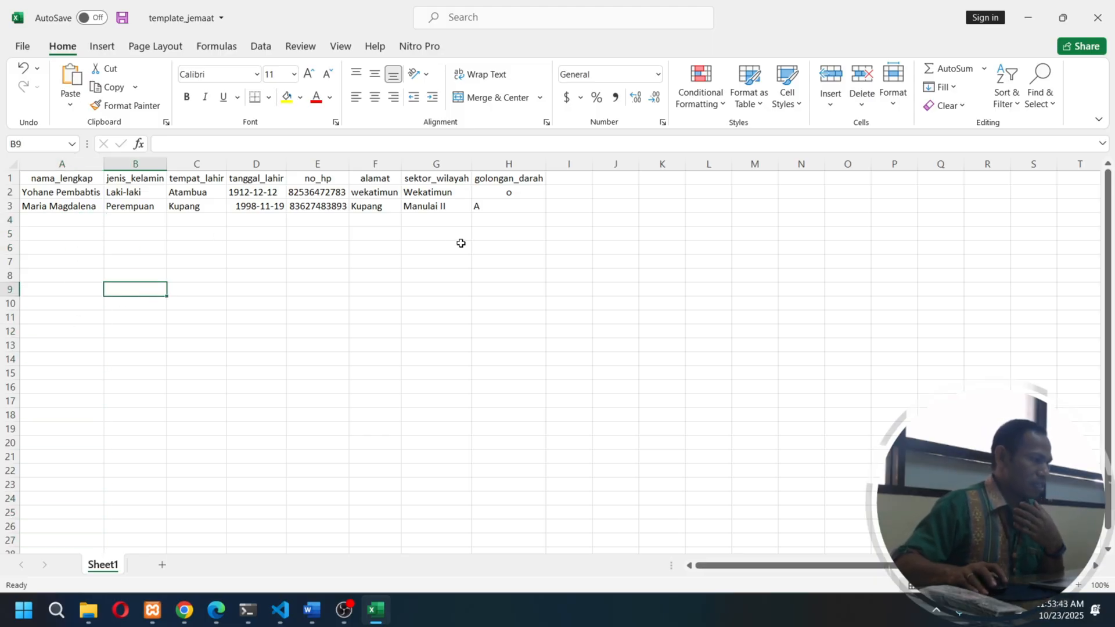
- Save the template workbook and center-align the cells from nama_lengkap to golongan_darah in rows 3 and 4
left_click(123, 18)
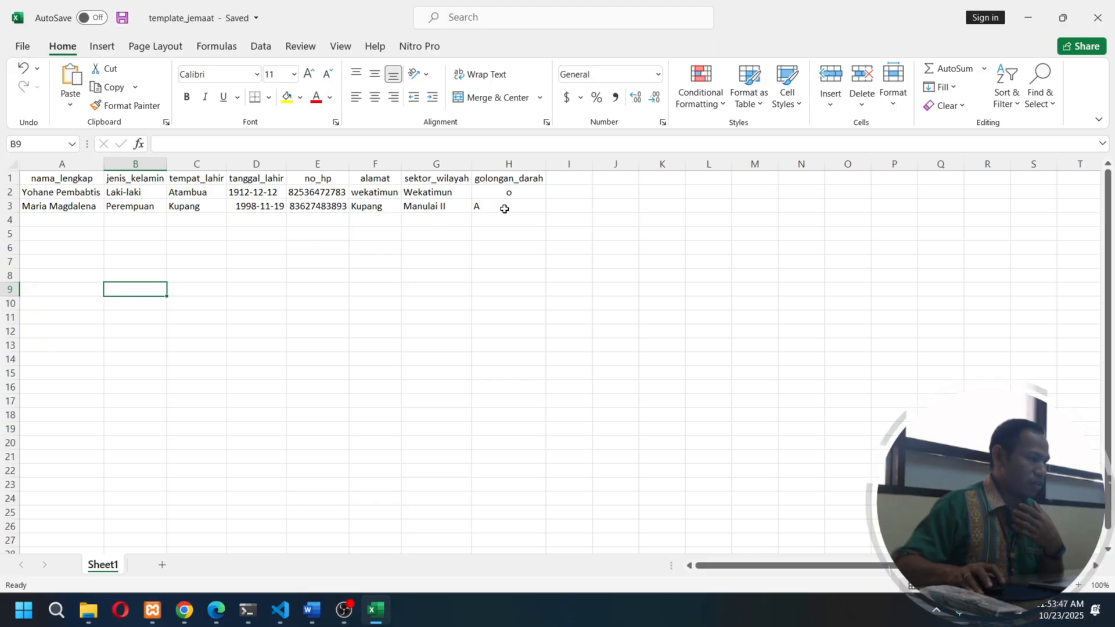
left_click_drag(505, 208, 72, 214)
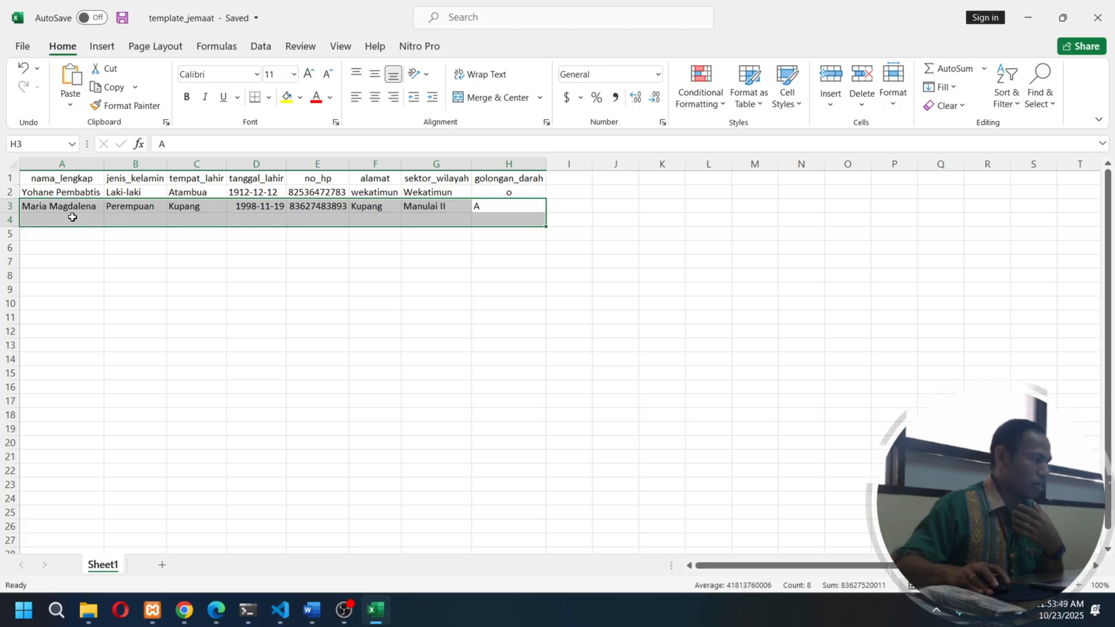
left_click(375, 97)
left_click(416, 261)
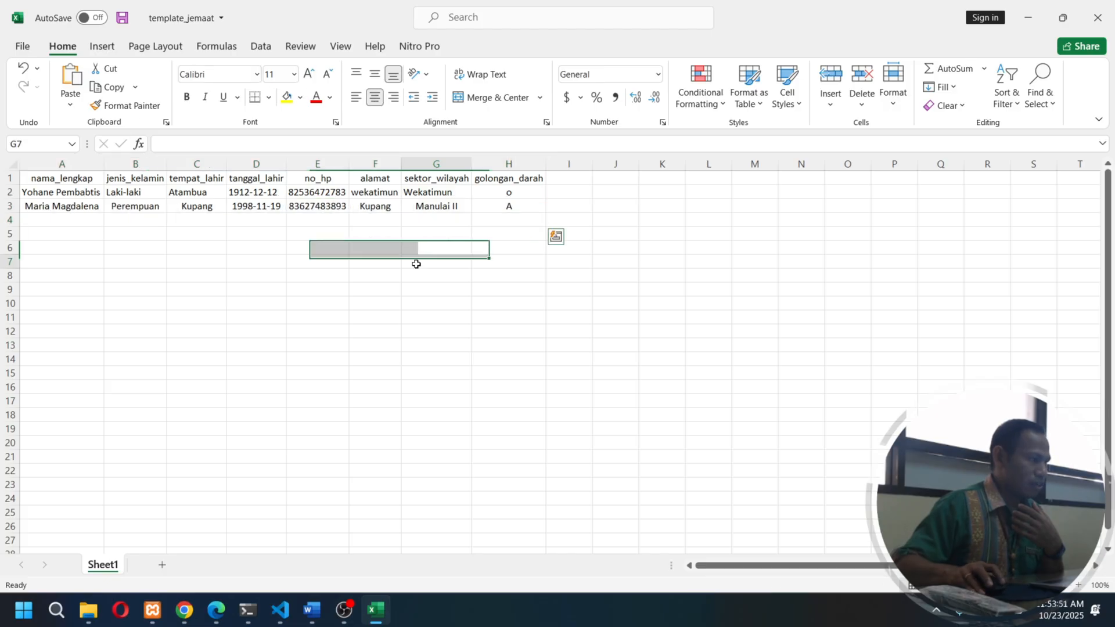
- Left-align the nama_lengkap cell in row 3 and close the workbook with the changes saved
left_click(64, 207)
left_click(356, 97)
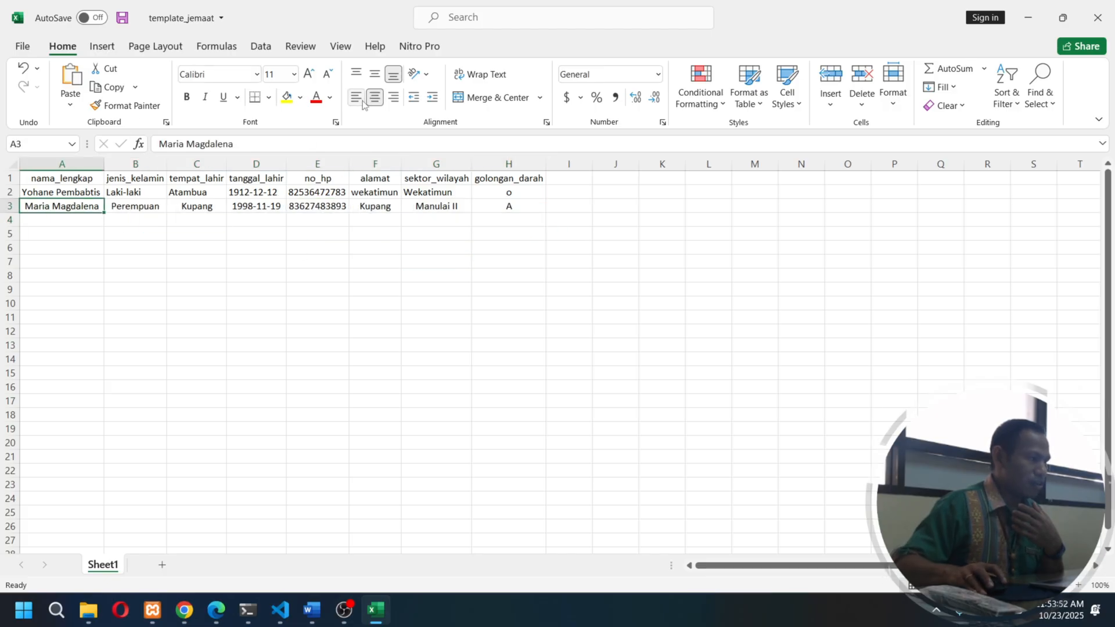
left_click(292, 244)
left_click(122, 18)
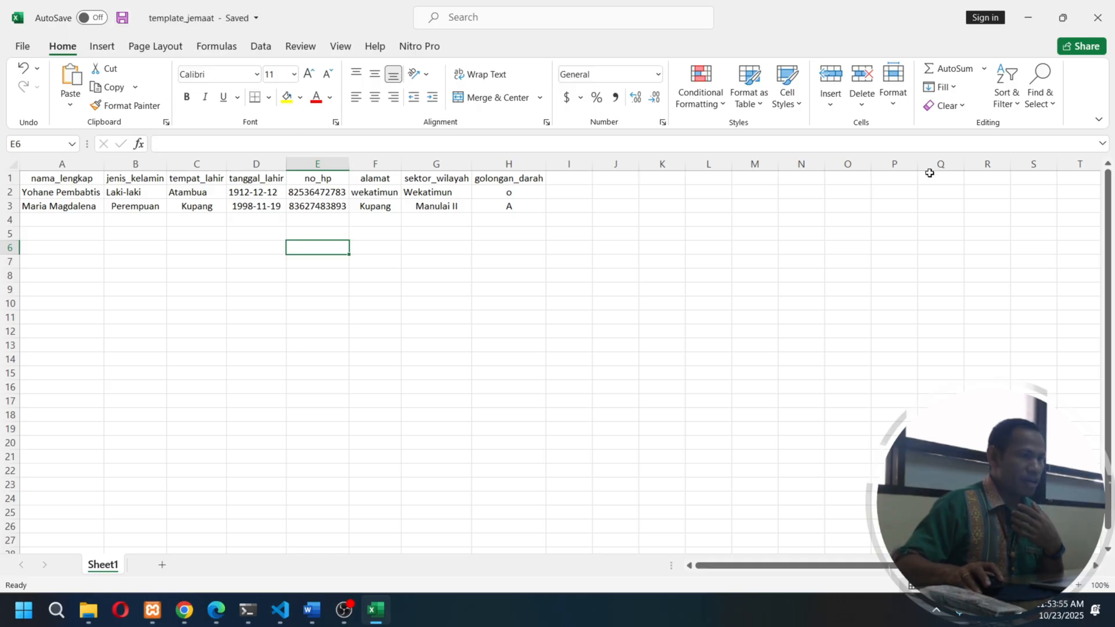
left_click(1098, 17)
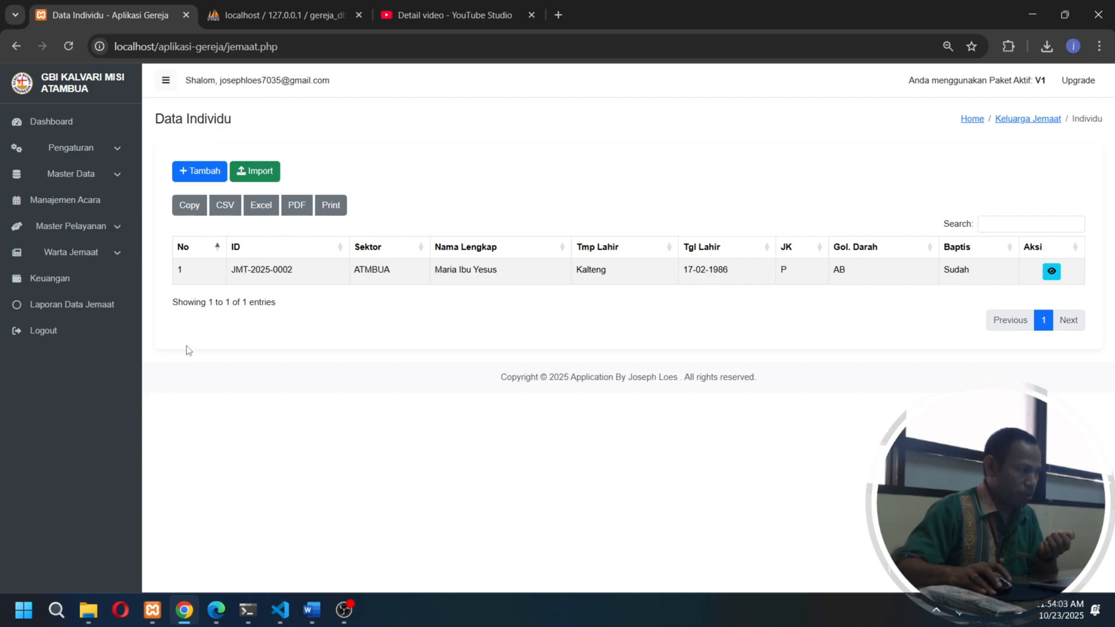
- Import the members from the template_jemaat.xlsx file in Downloads into Data Individu
left_click(257, 177)
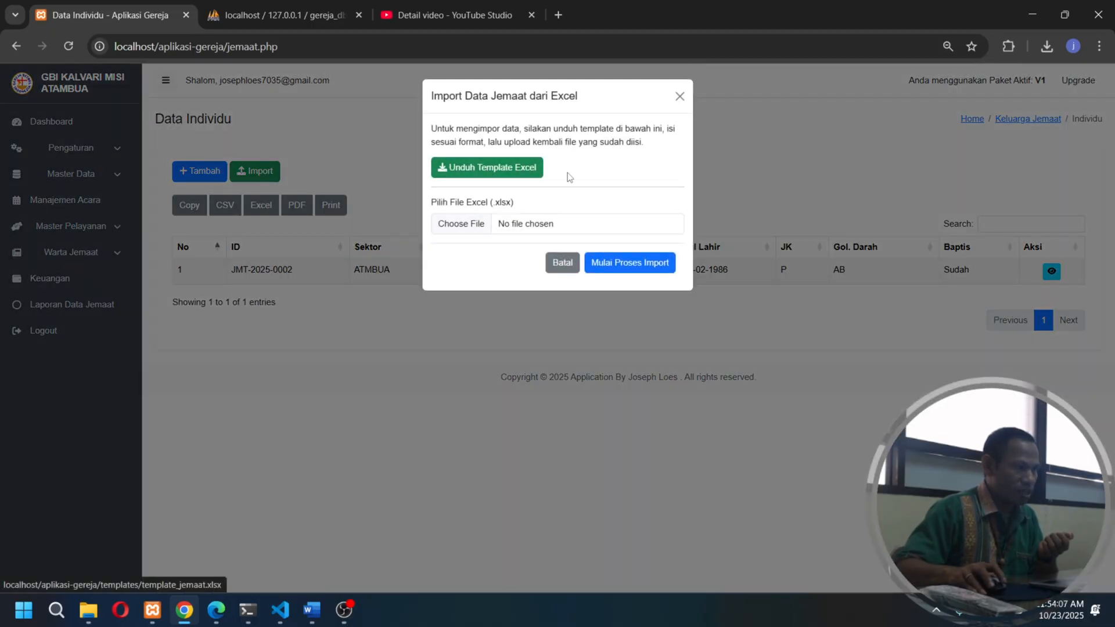
left_click(469, 225)
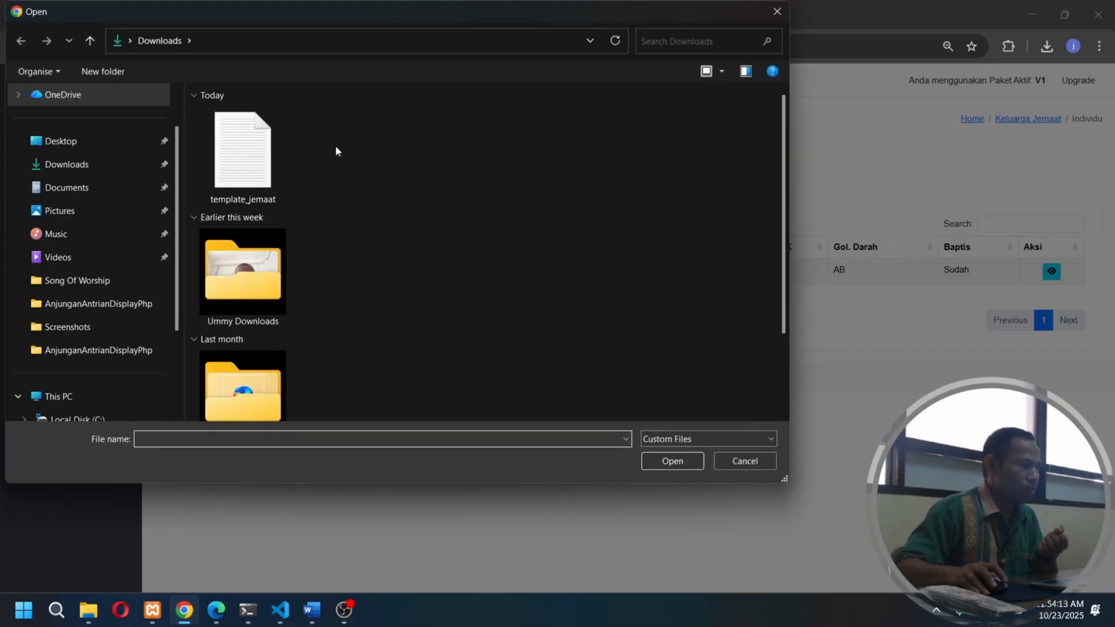
left_click(235, 165)
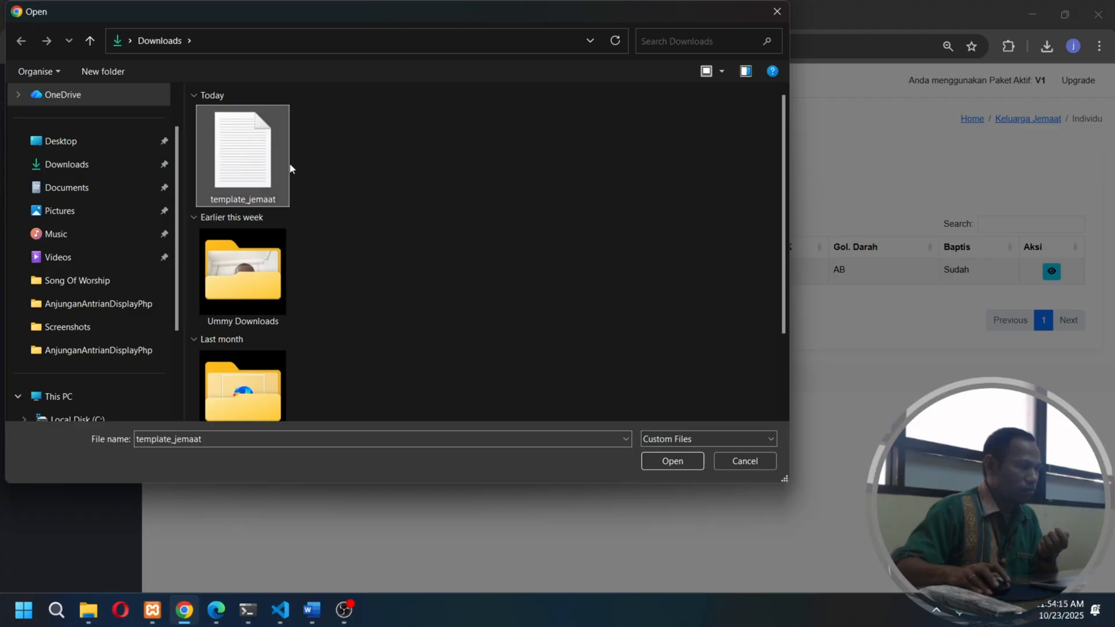
left_click(672, 461)
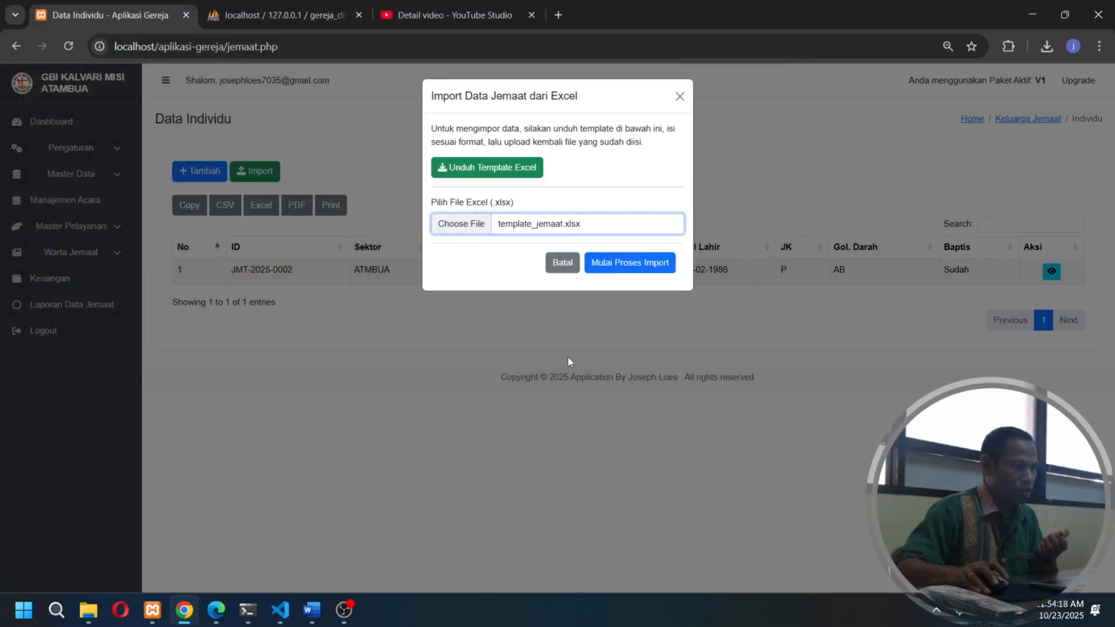
left_click(643, 268)
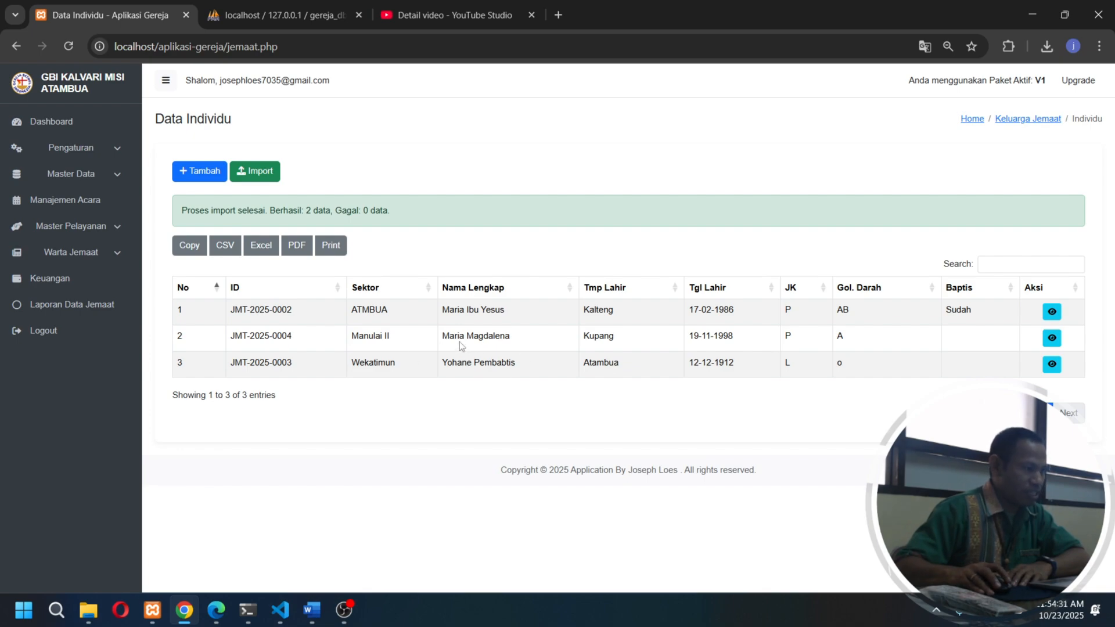
- Examine the names and Baptis fields of the two imported members in the Data Individu list
left_click_drag(450, 364, 510, 362)
left_click_drag(450, 335, 551, 347)
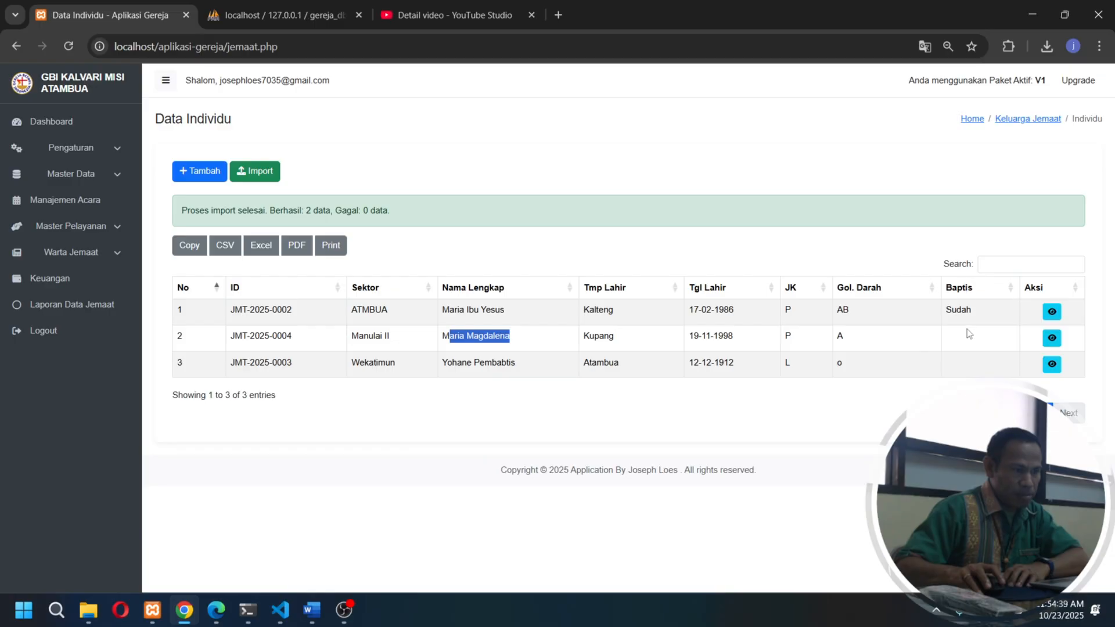
left_click(975, 344)
triple_click(968, 362)
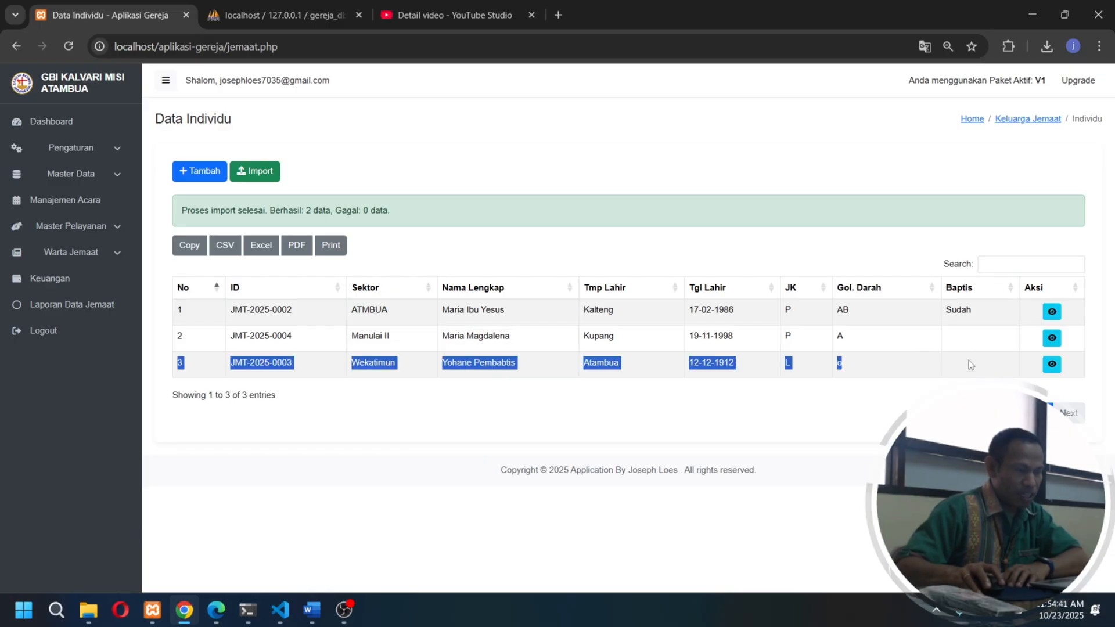
left_click(966, 368)
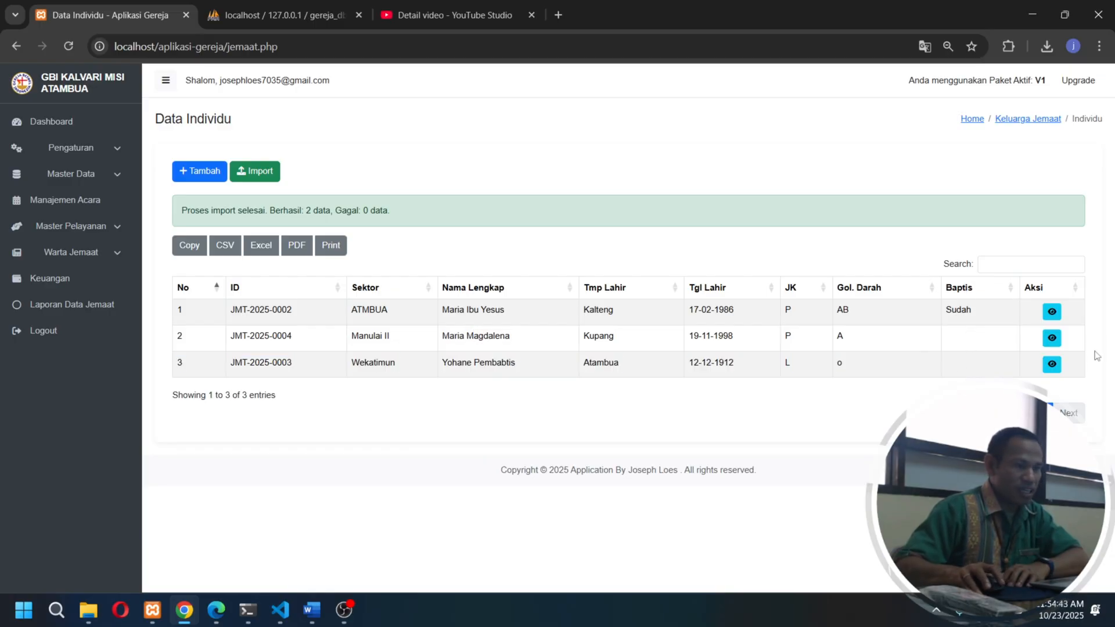
- Open the detail record of the second listed member and view its Dokumen and Data Pribadi sections
left_click(1053, 340)
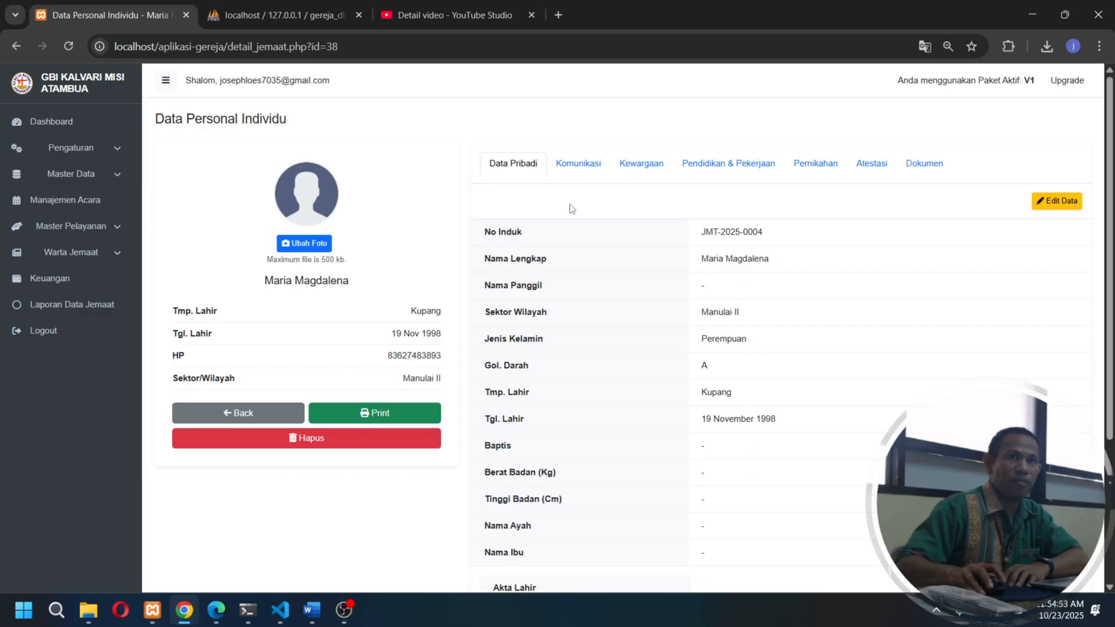
left_click(927, 168)
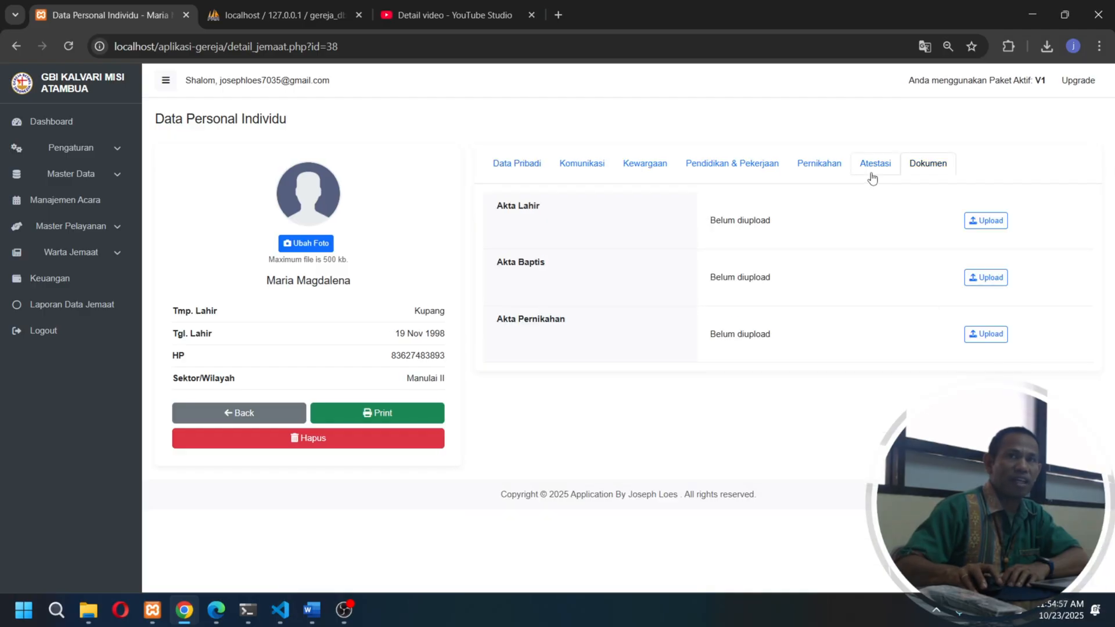
left_click(520, 173)
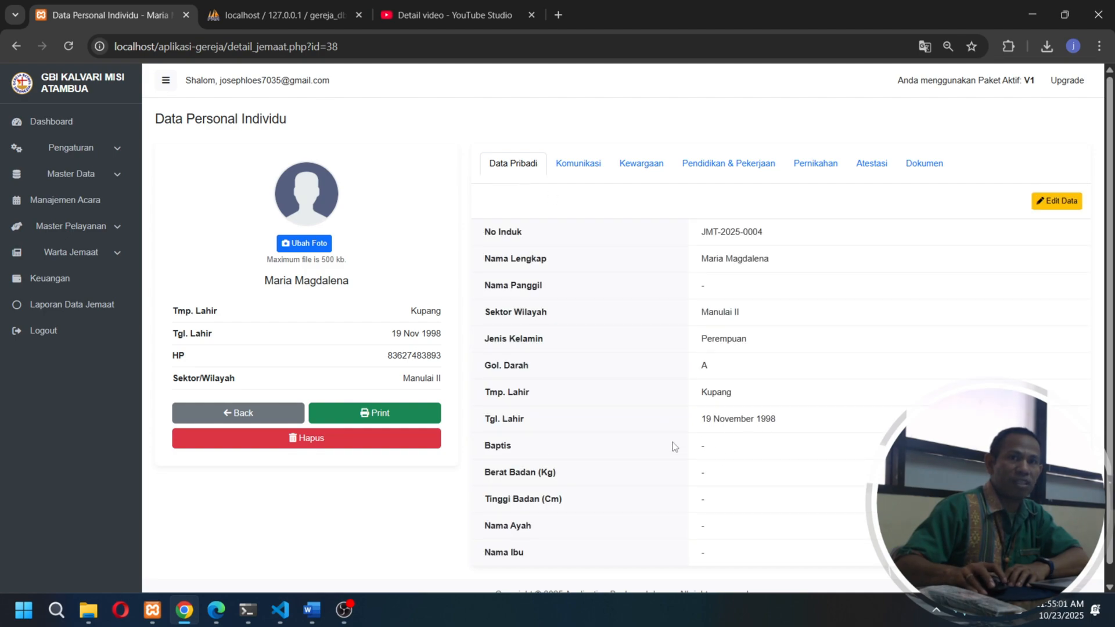
- Set Baptis to Sudah in the member's personal data, save it, and check the entry in the Data Individu list
left_click(1058, 203)
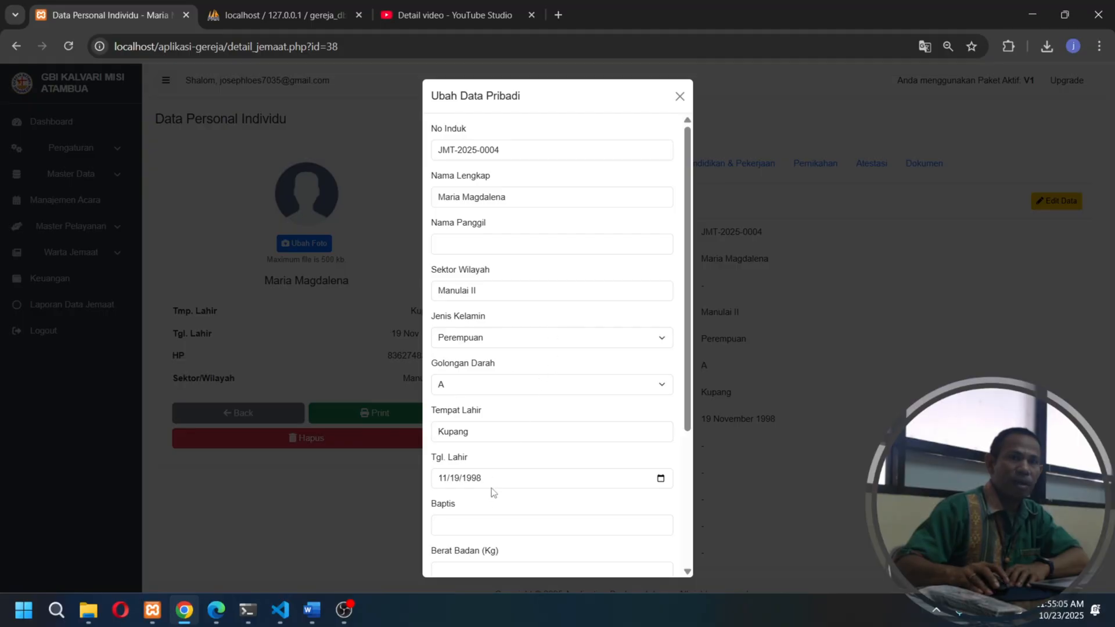
left_click(487, 526)
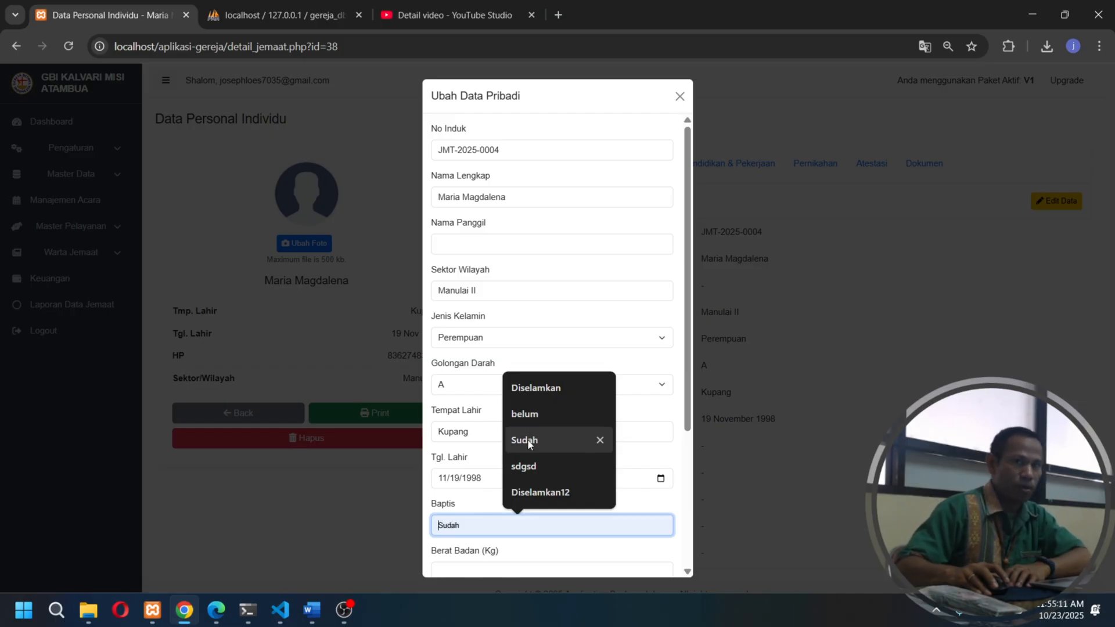
left_click(528, 441)
scroll(572, 460, "down", 3)
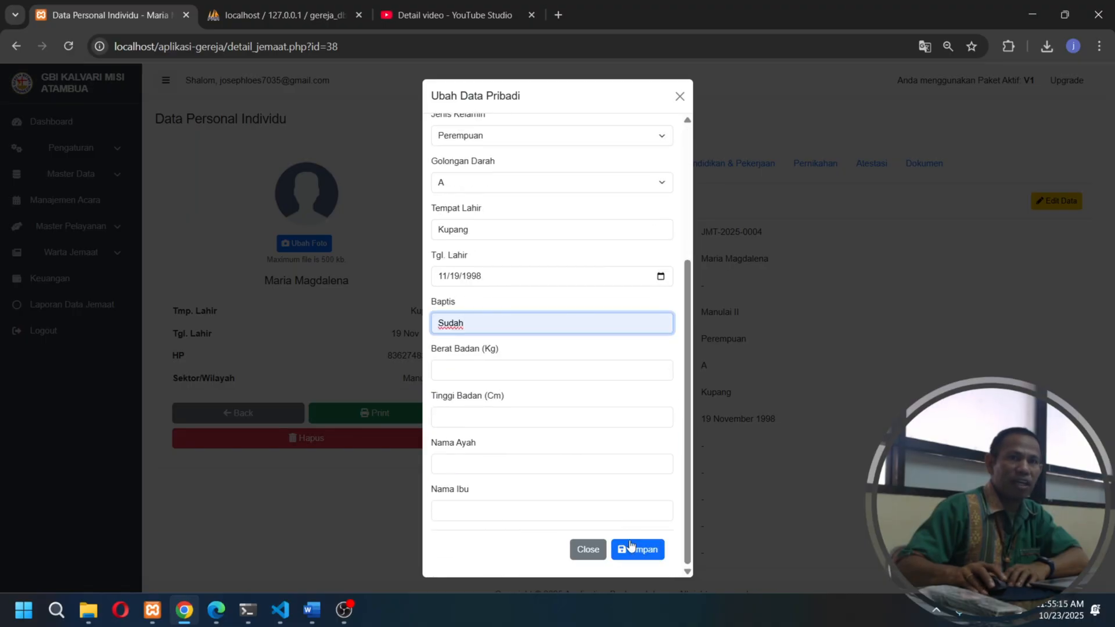
left_click(639, 550)
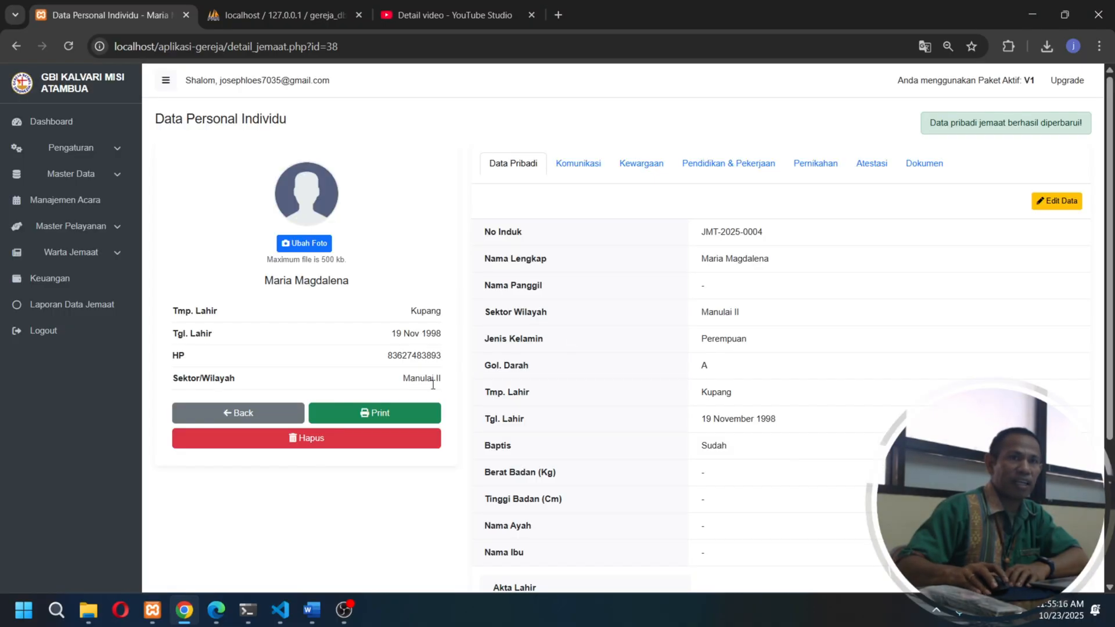
left_click(263, 415)
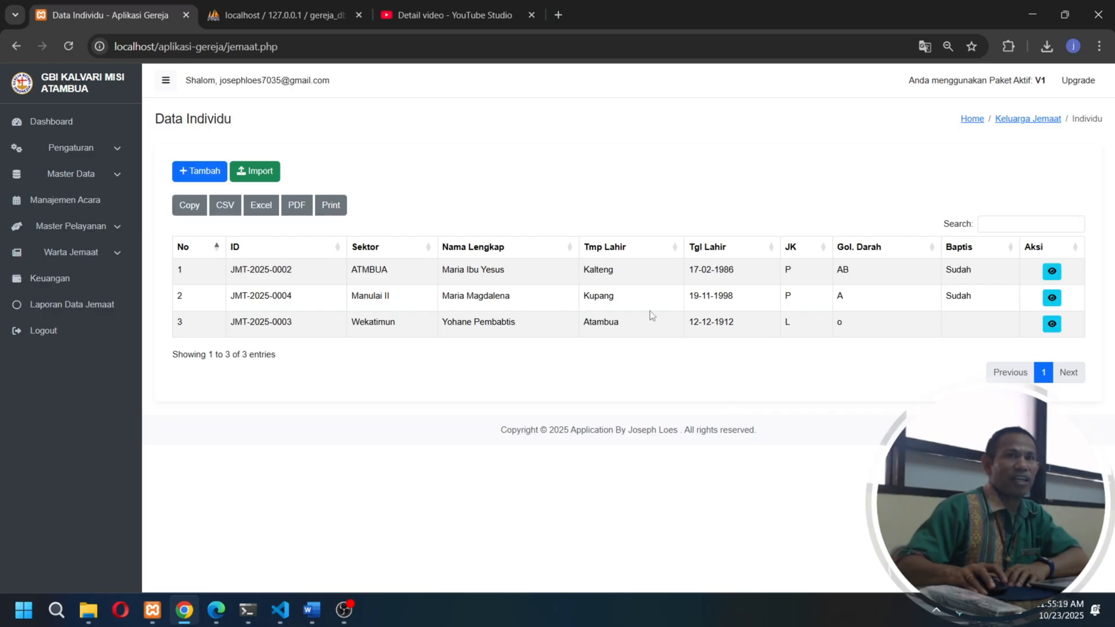
double_click(499, 297)
left_click_drag(957, 297, 1010, 300)
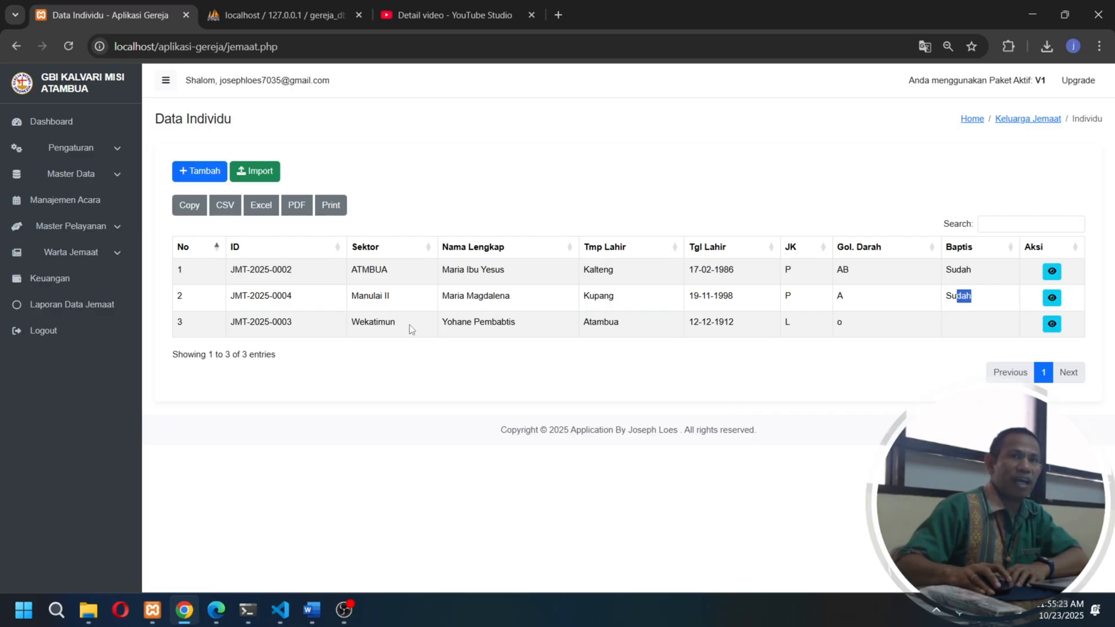
- Set Baptis to belum in the third listed member's personal data, save it, and return to the member list
left_click(1052, 325)
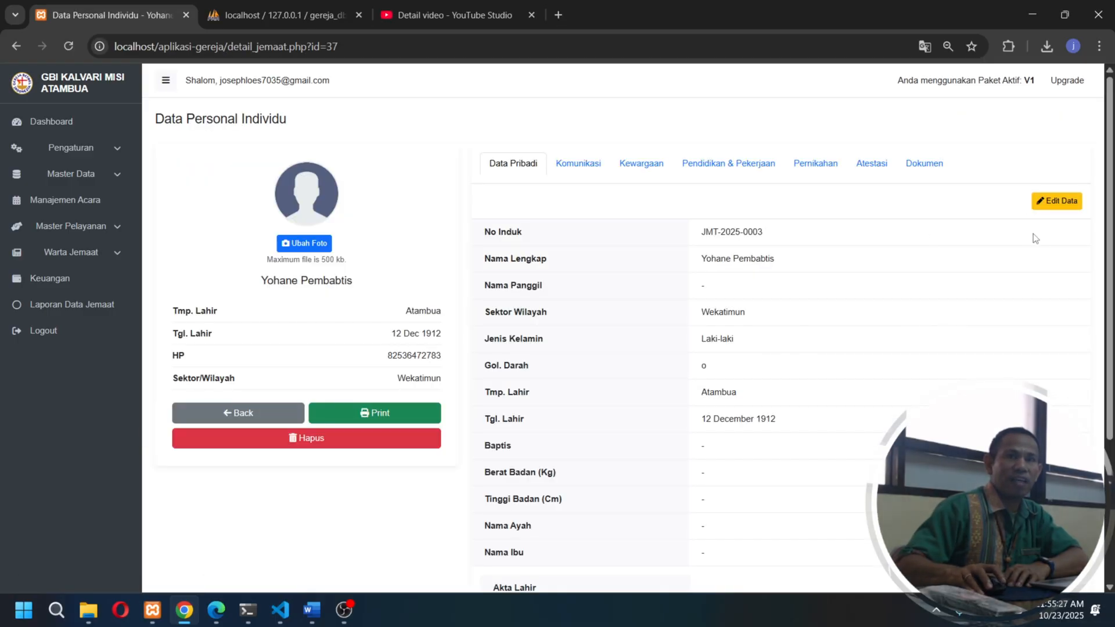
left_click(1048, 210)
scroll(573, 395, "down", 4)
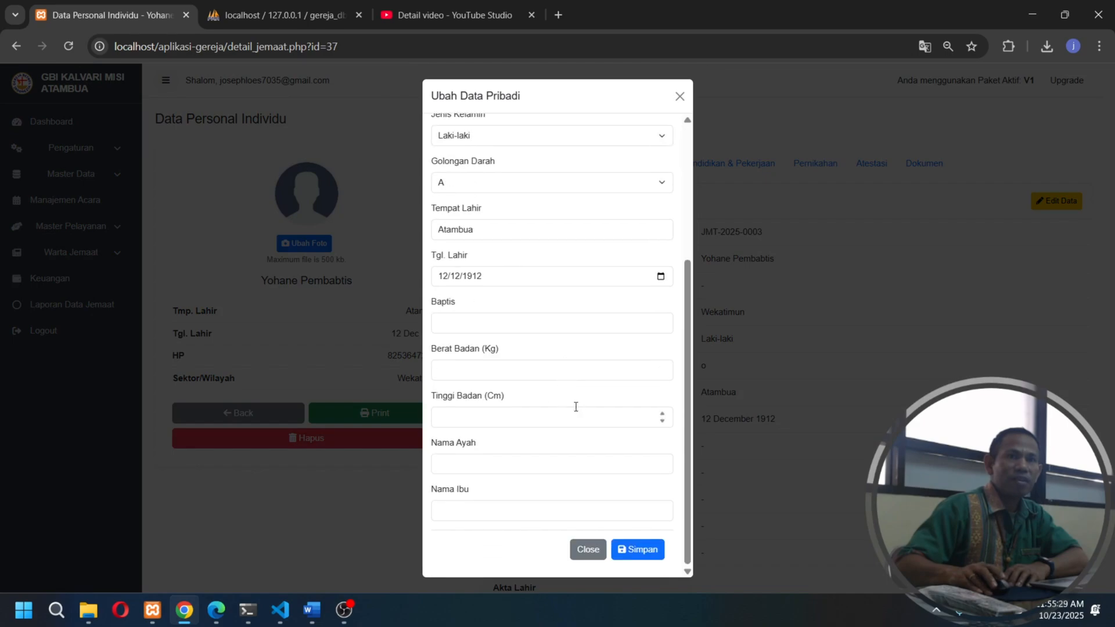
left_click(516, 323)
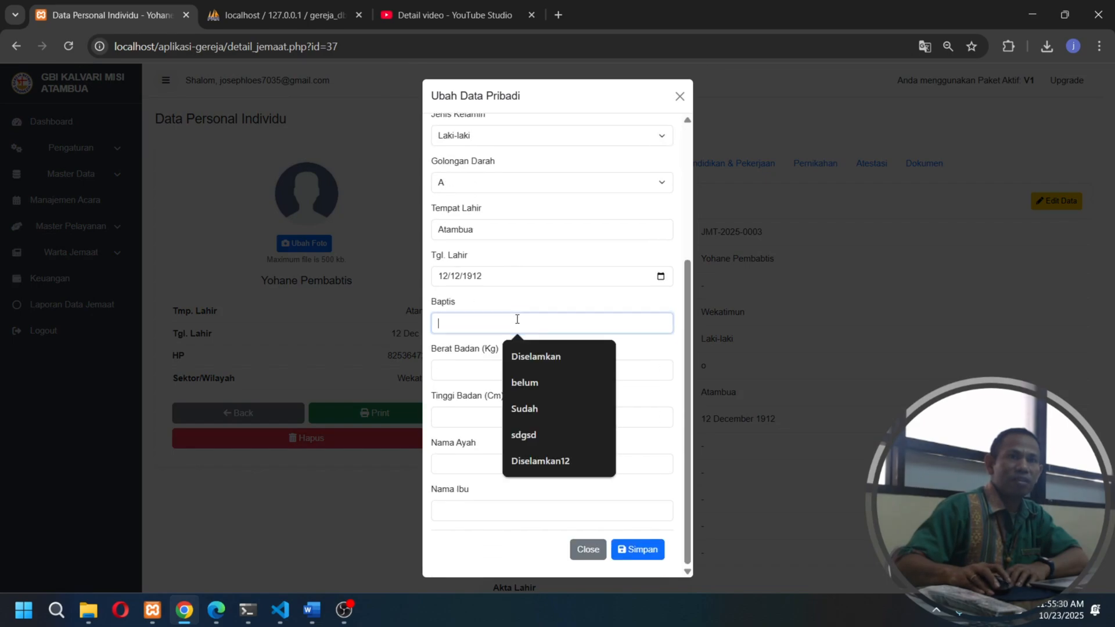
left_click(538, 385)
left_click(638, 546)
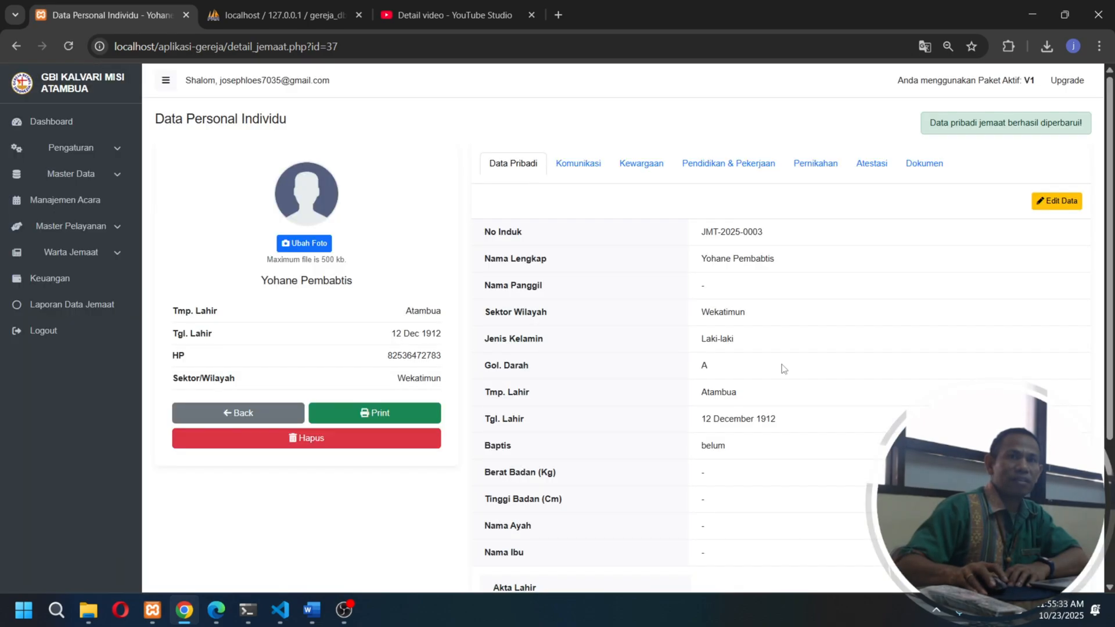
left_click(261, 414)
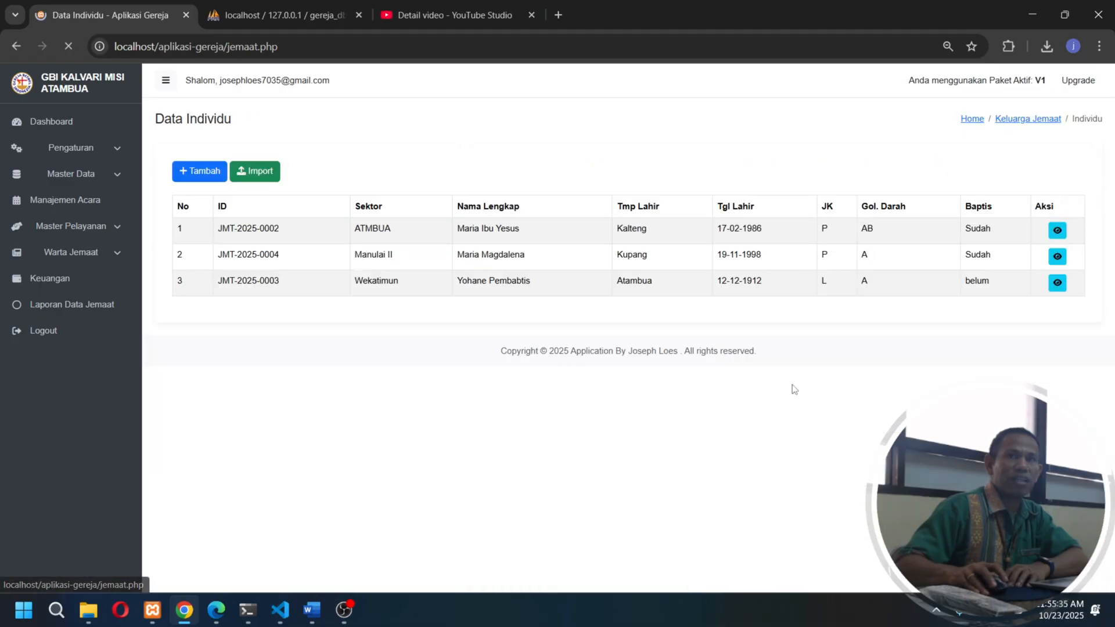
left_click_drag(974, 323, 943, 323)
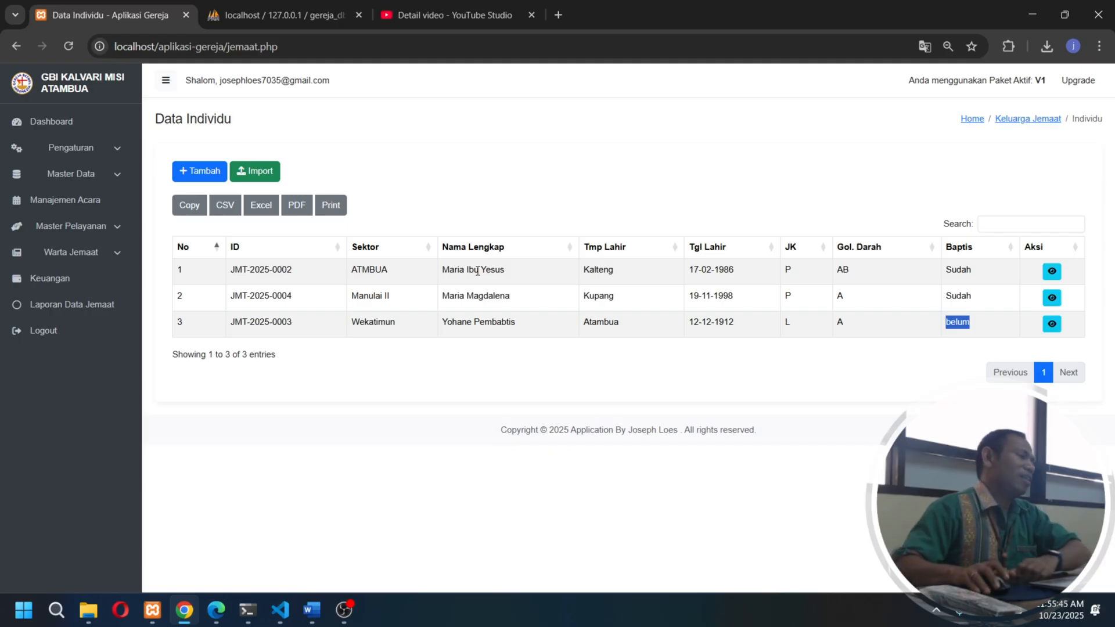
- Look over the Keuangan page, the Warta Jemaat and Master Pelayanan entries, and the Manajemen Acara page
left_click(72, 303)
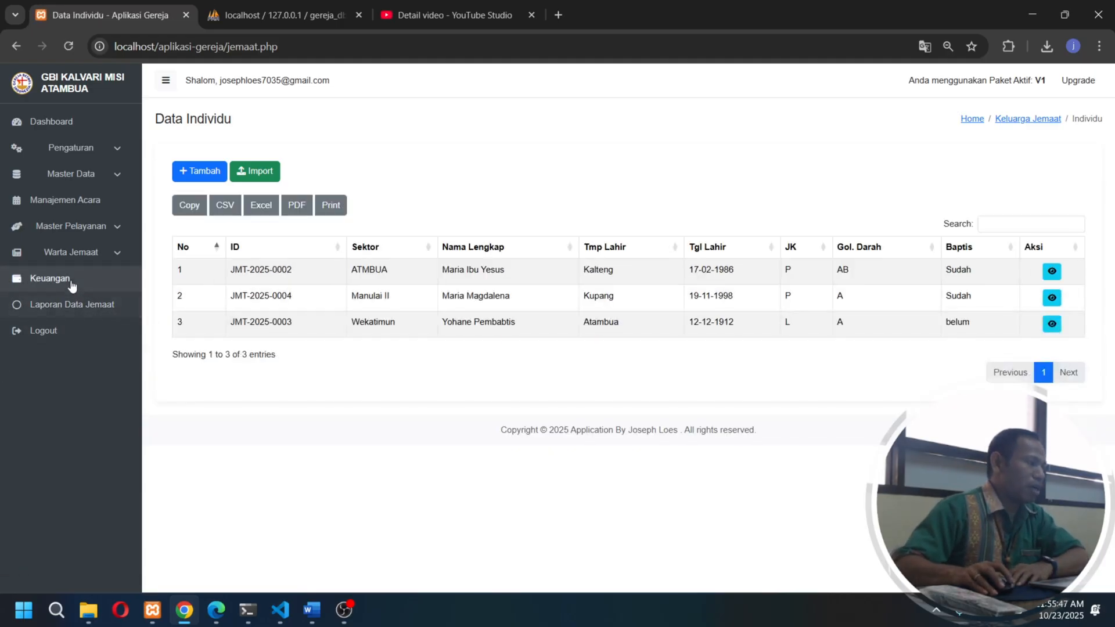
left_click(71, 285)
left_click(93, 253)
left_click(99, 232)
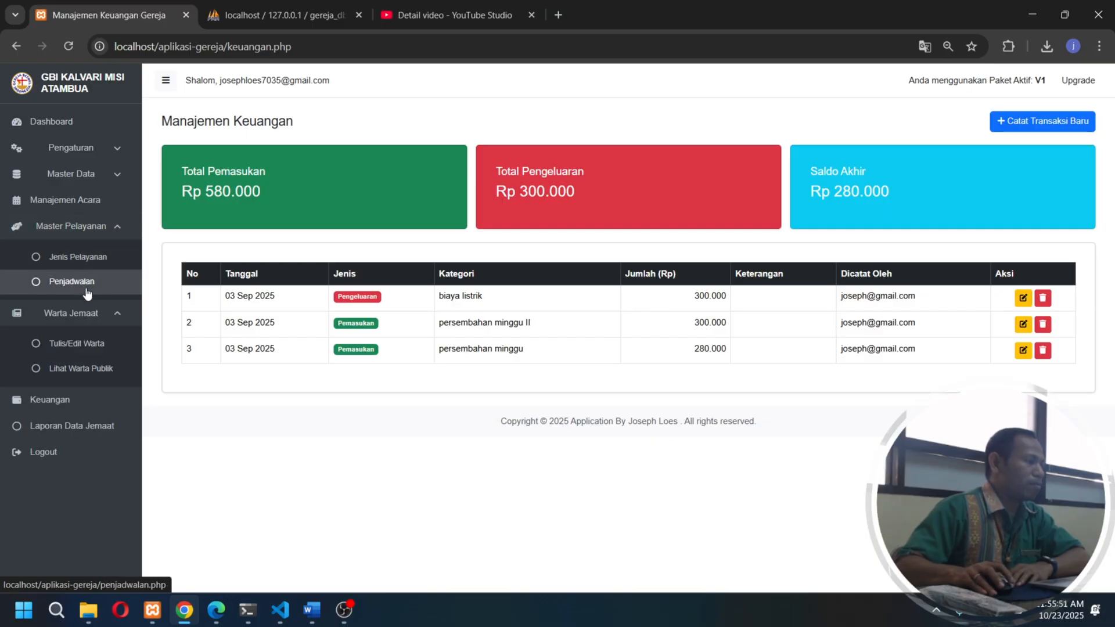
left_click(84, 200)
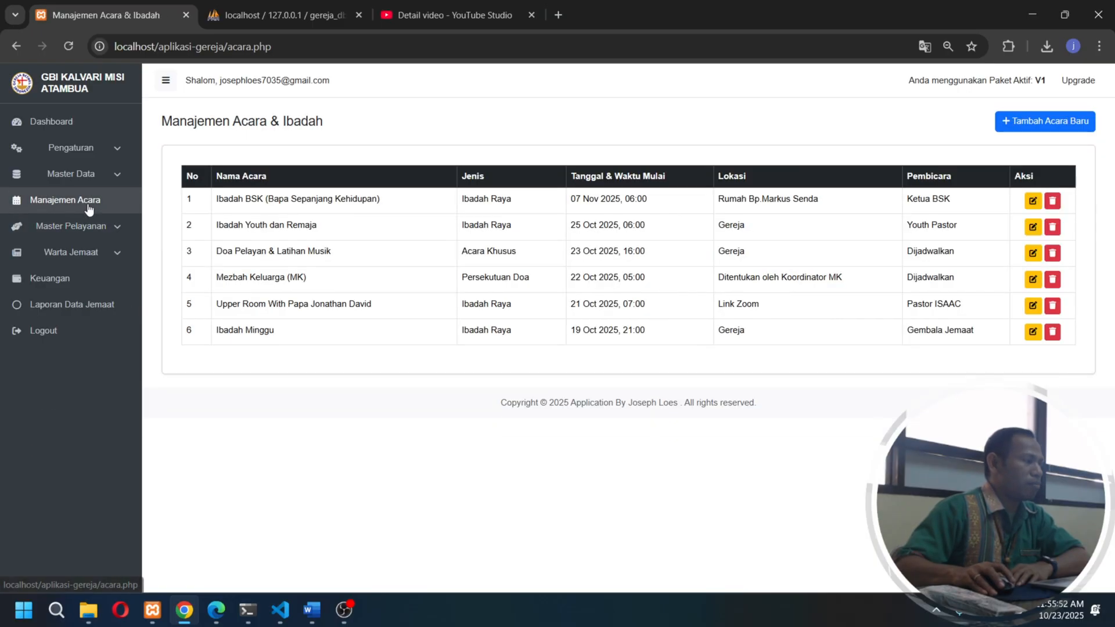
- Expand the Master Data and Pengaturan entries to look over their sub-items
left_click(79, 175)
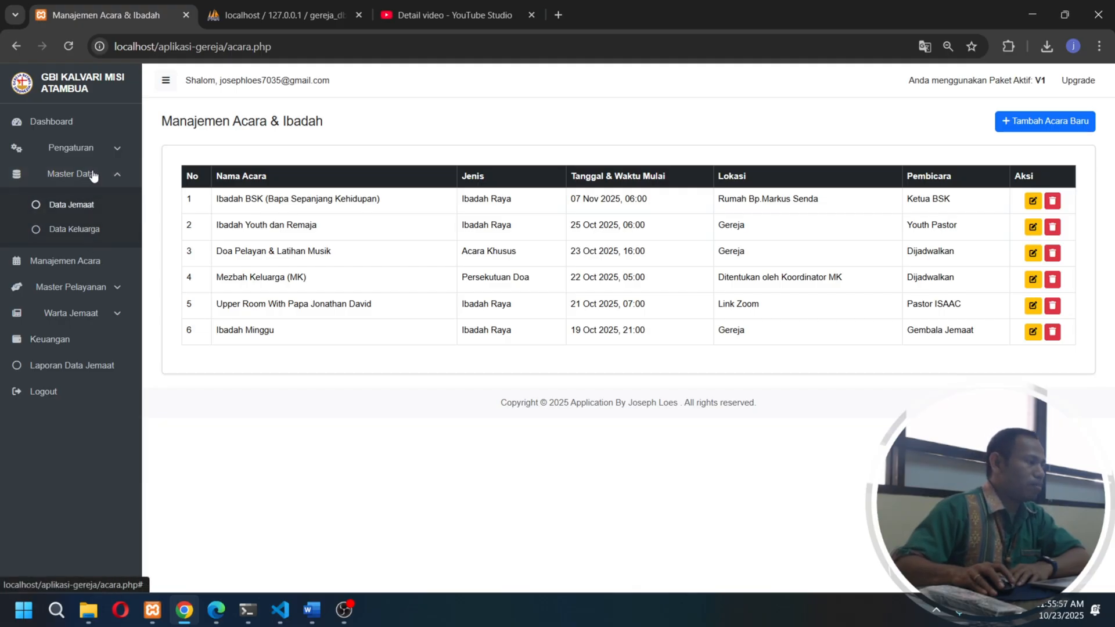
left_click(79, 148)
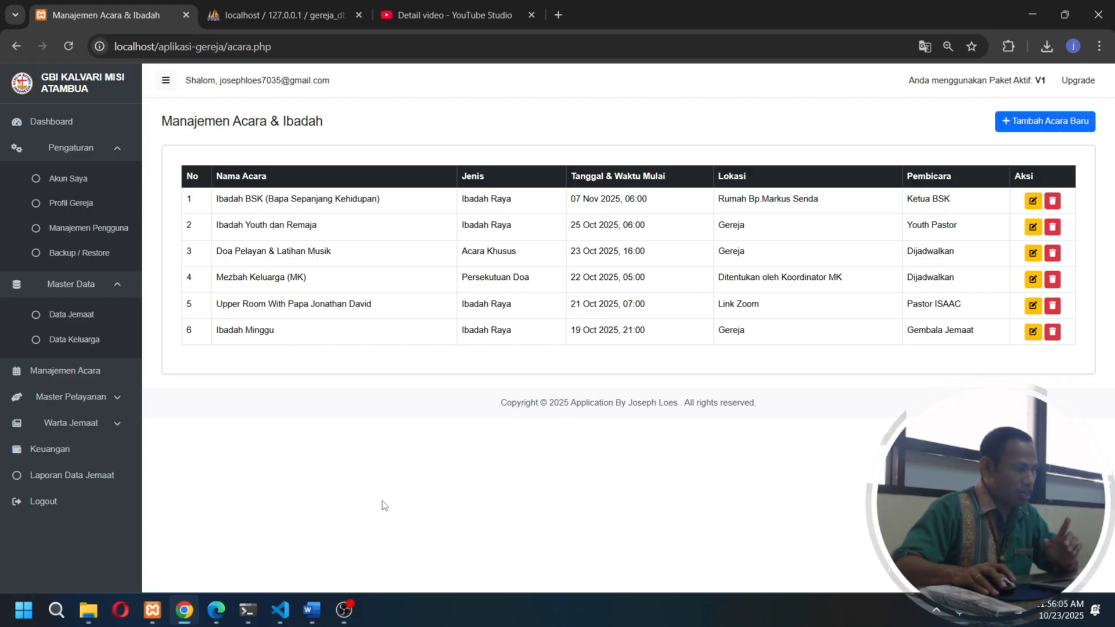
- Switch to Word, go over the Laporan Data Jemaat ideas in the "Apa Langkah Kita Selanjutnya?" document, and return to the church application in Chrome
left_click(318, 618)
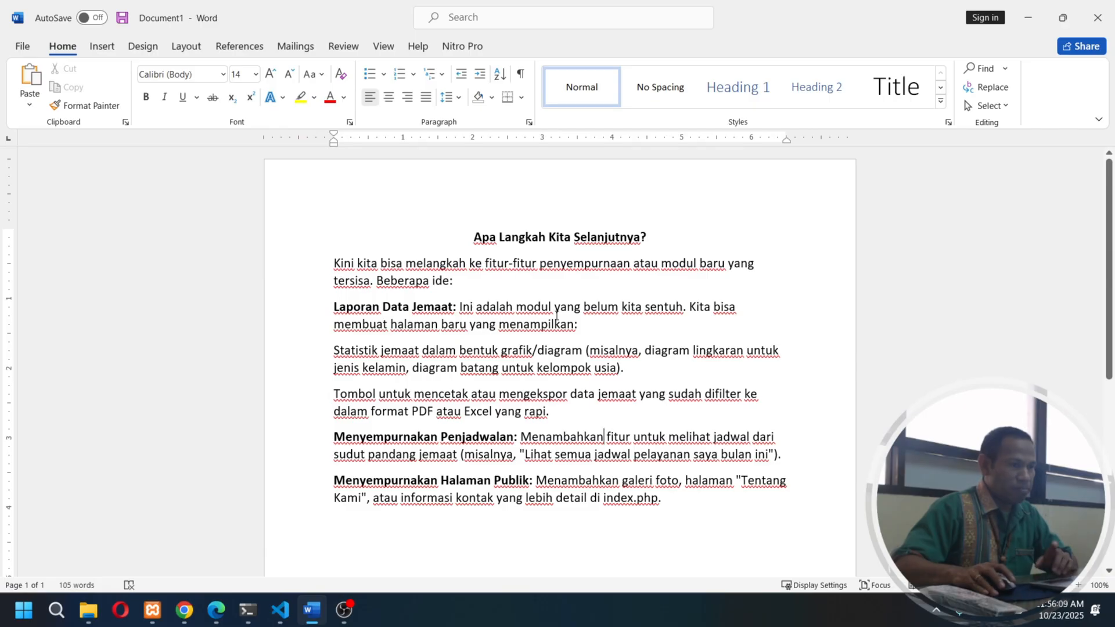
left_click(1029, 17)
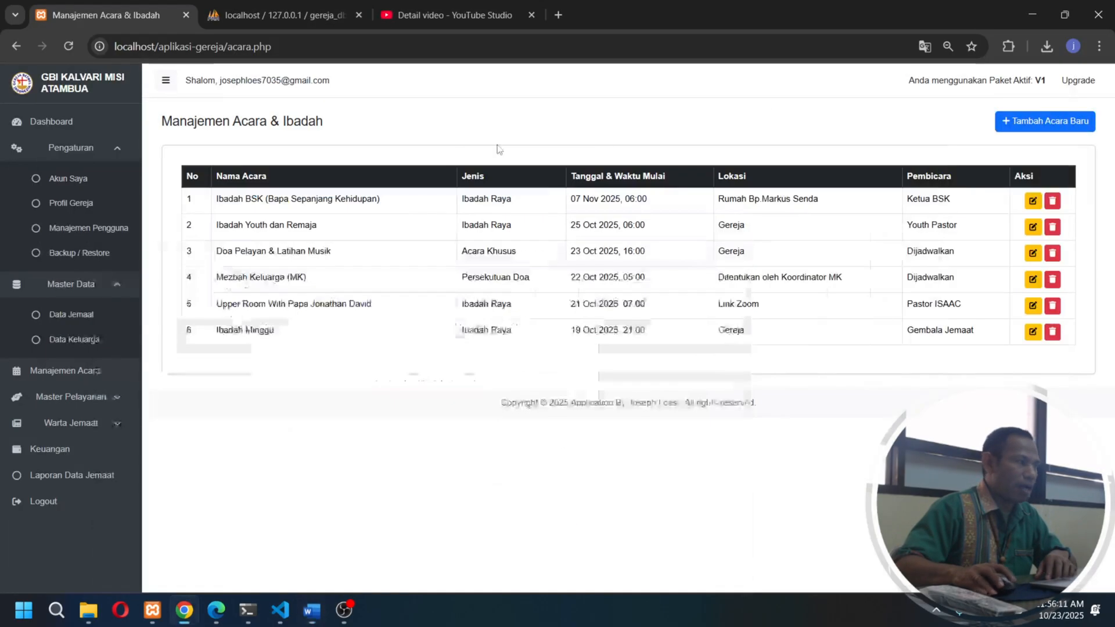
left_click(316, 614)
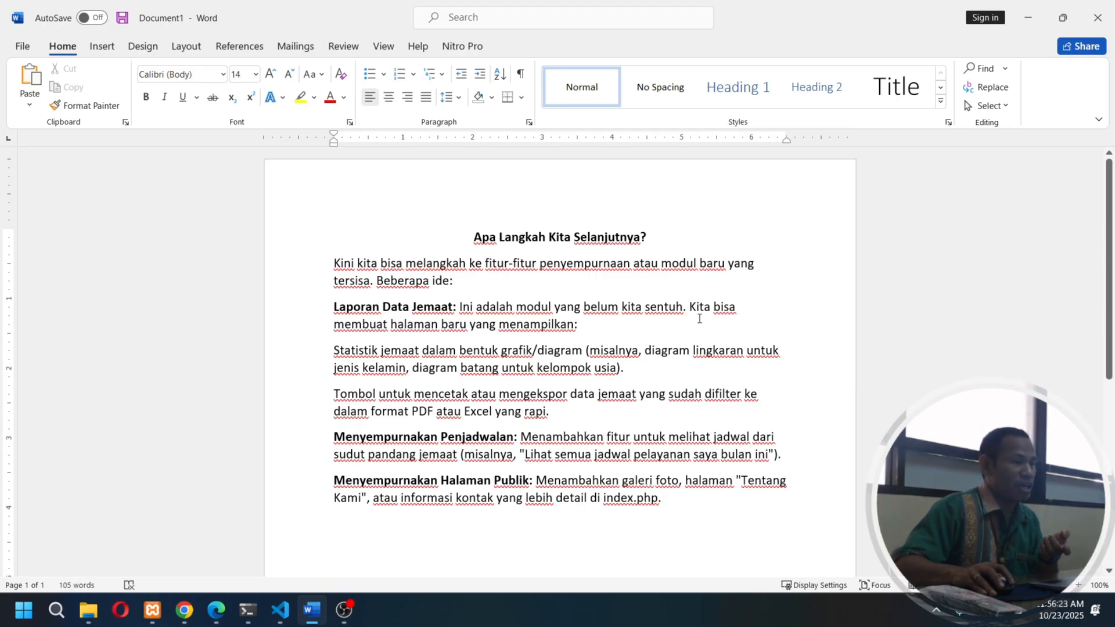
left_click_drag(699, 319, 580, 327)
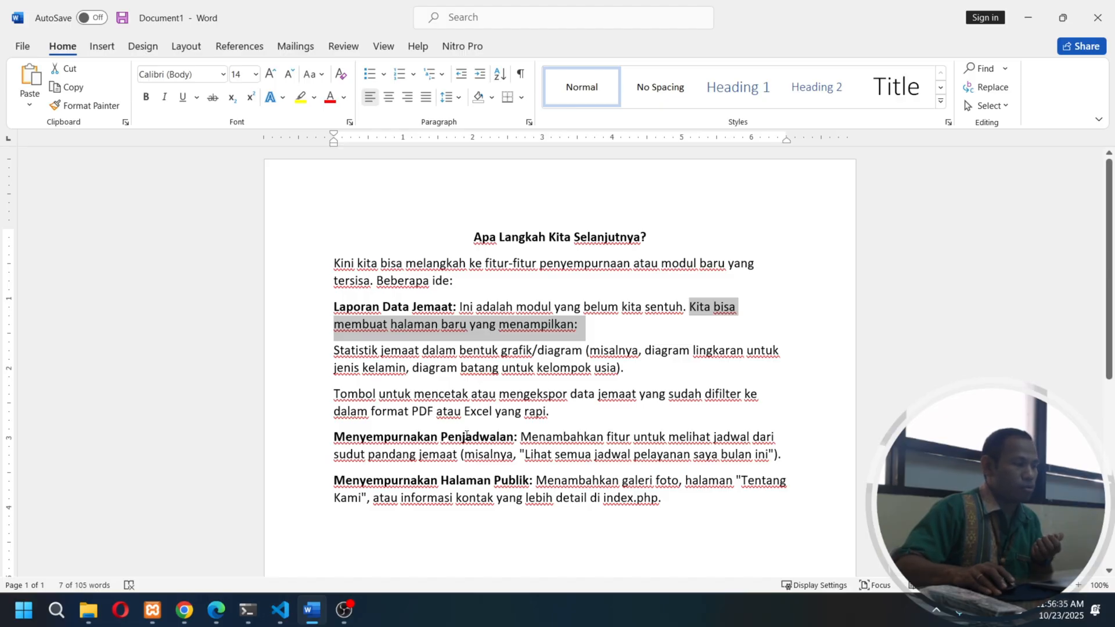
scroll(474, 427, "down", 2)
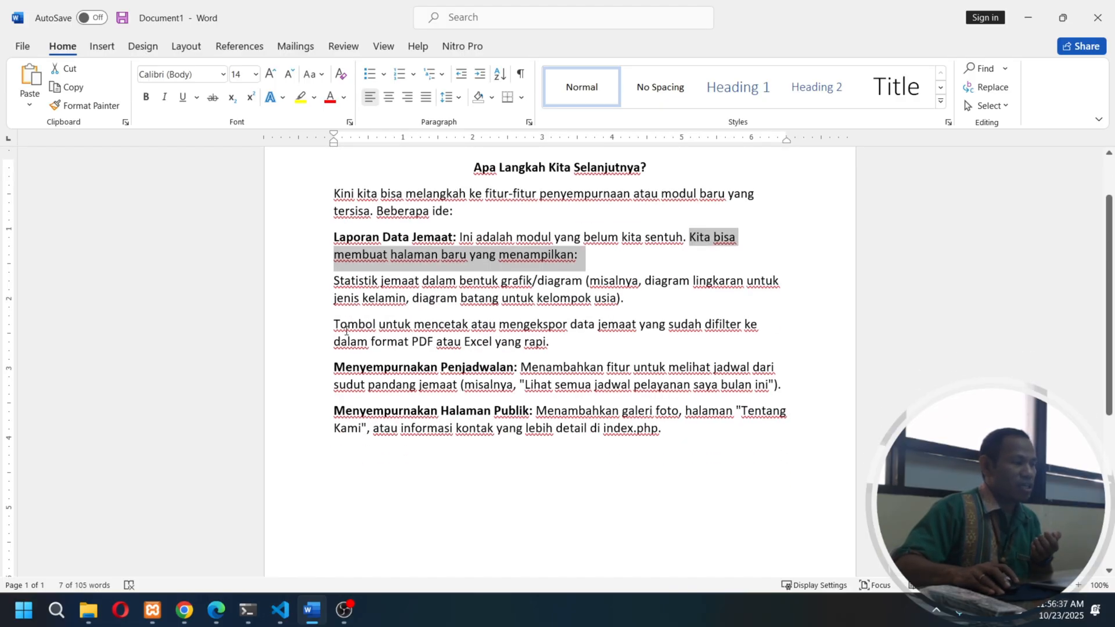
left_click_drag(347, 326, 375, 326)
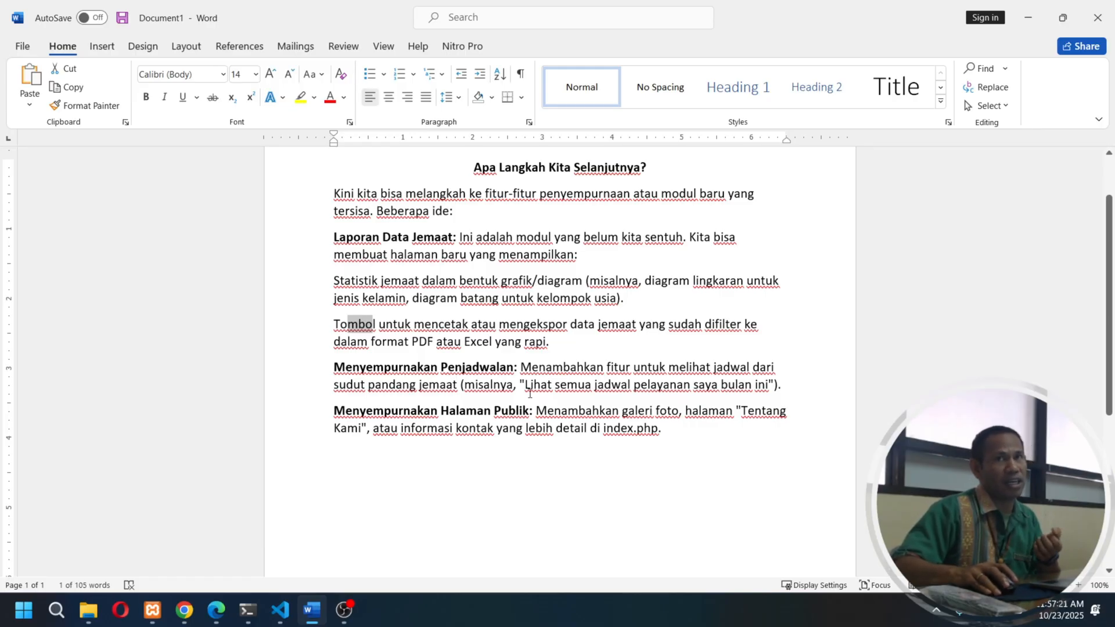
left_click(1028, 17)
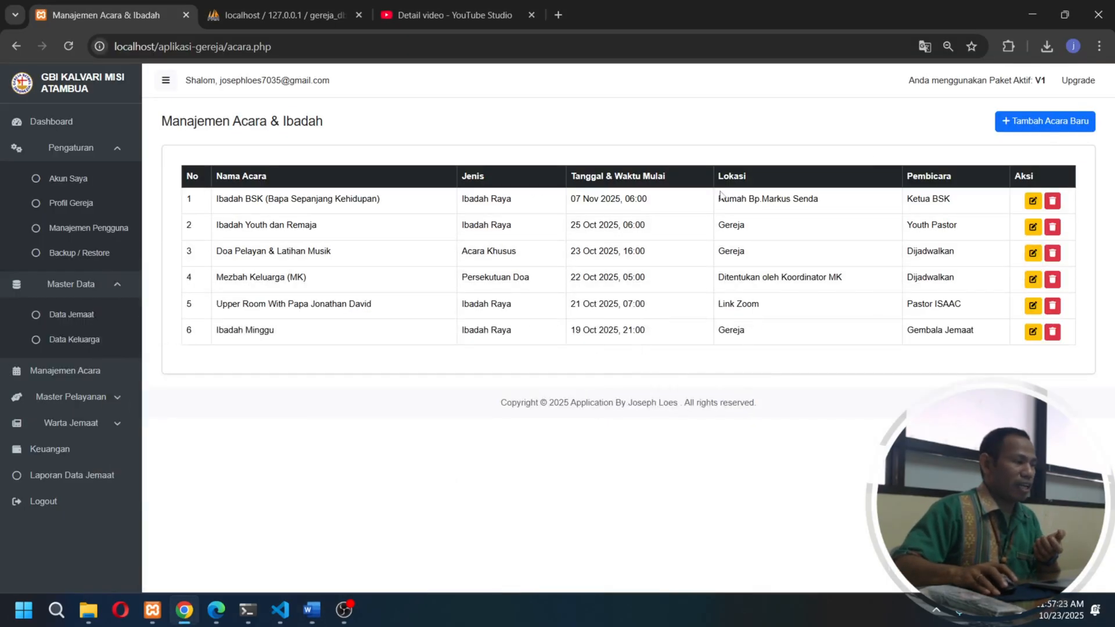